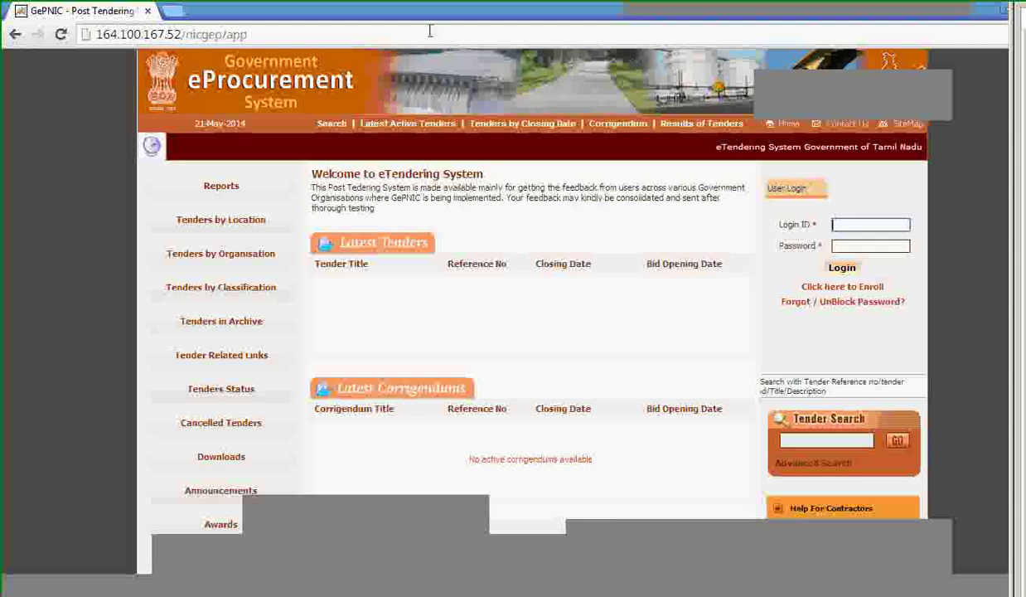
Sign in to the portal with the department user's login ID and password.
click(290, 35)
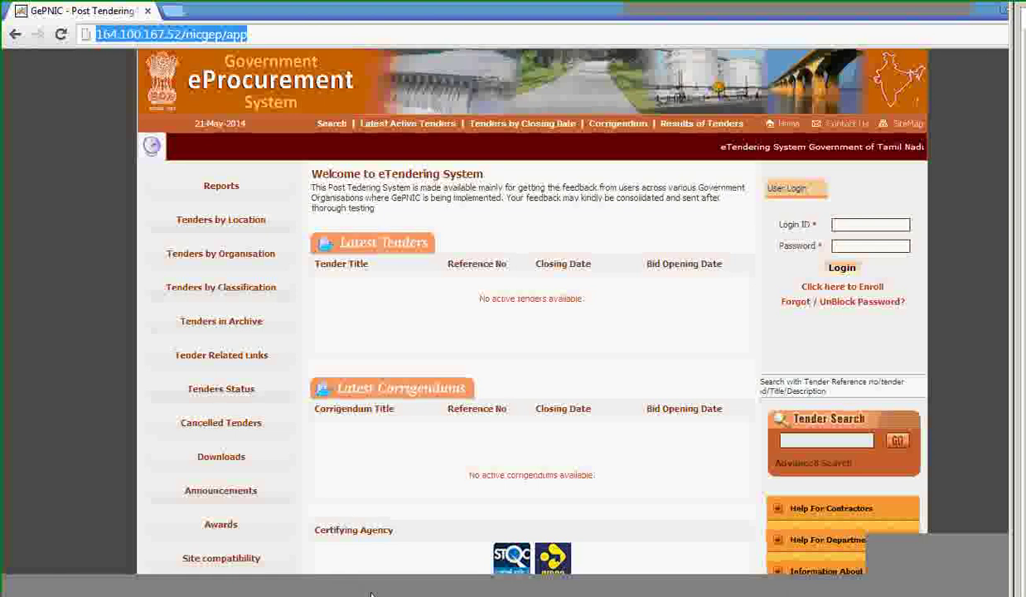
click(856, 225)
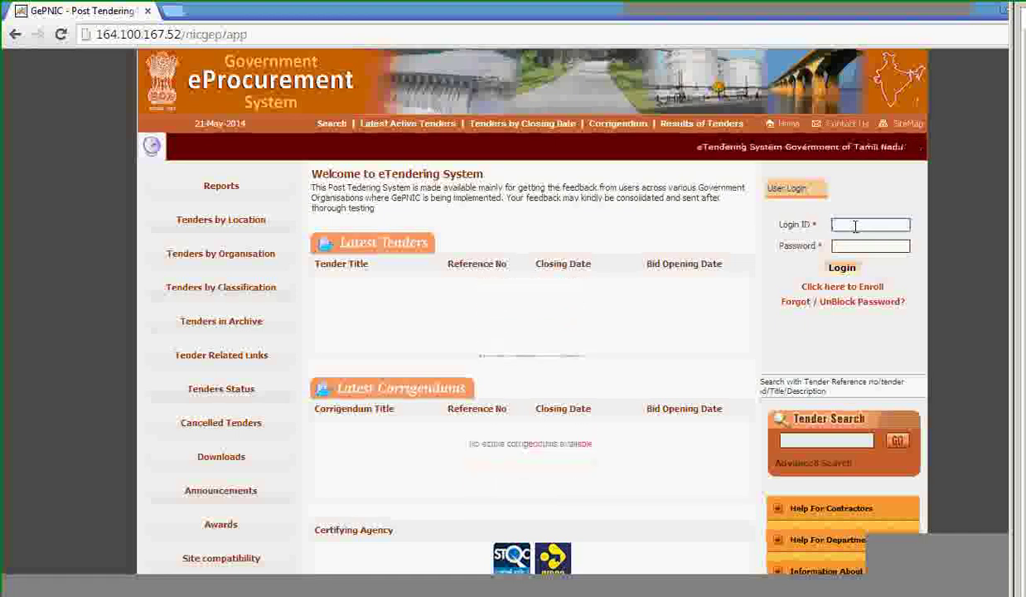
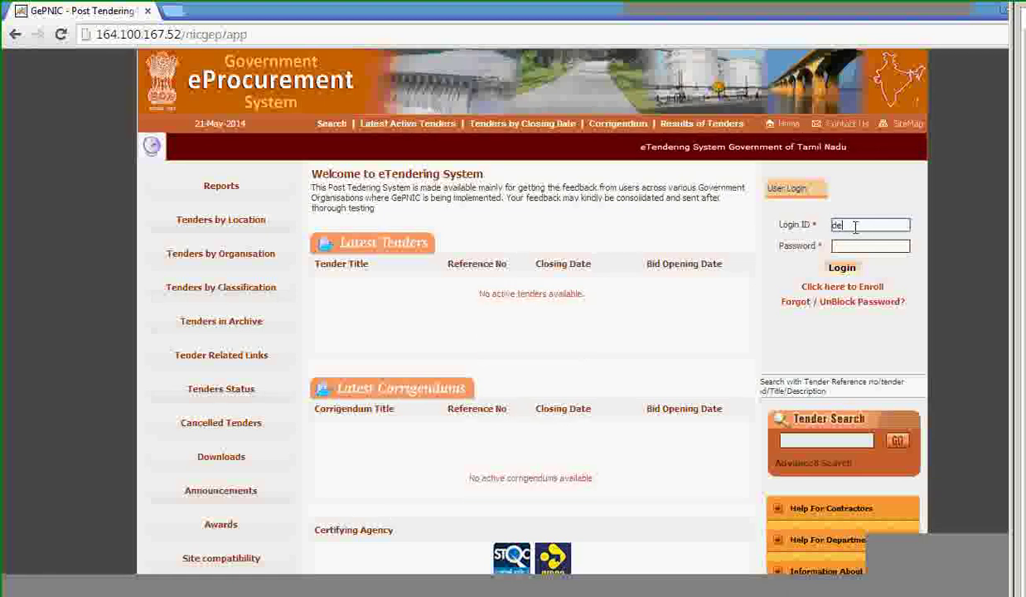
key(Tab)
text(*********)
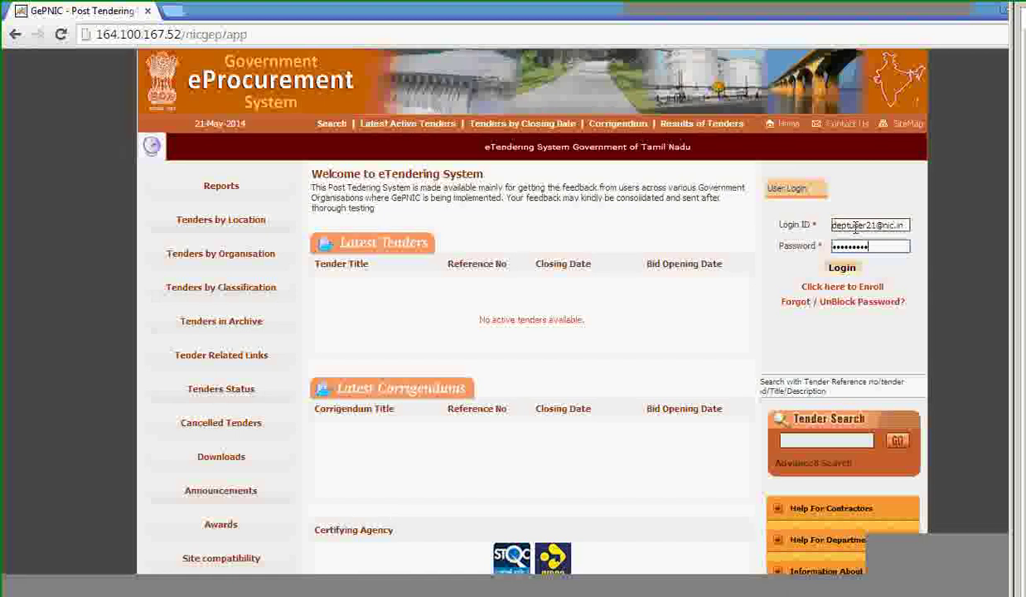
click(839, 267)
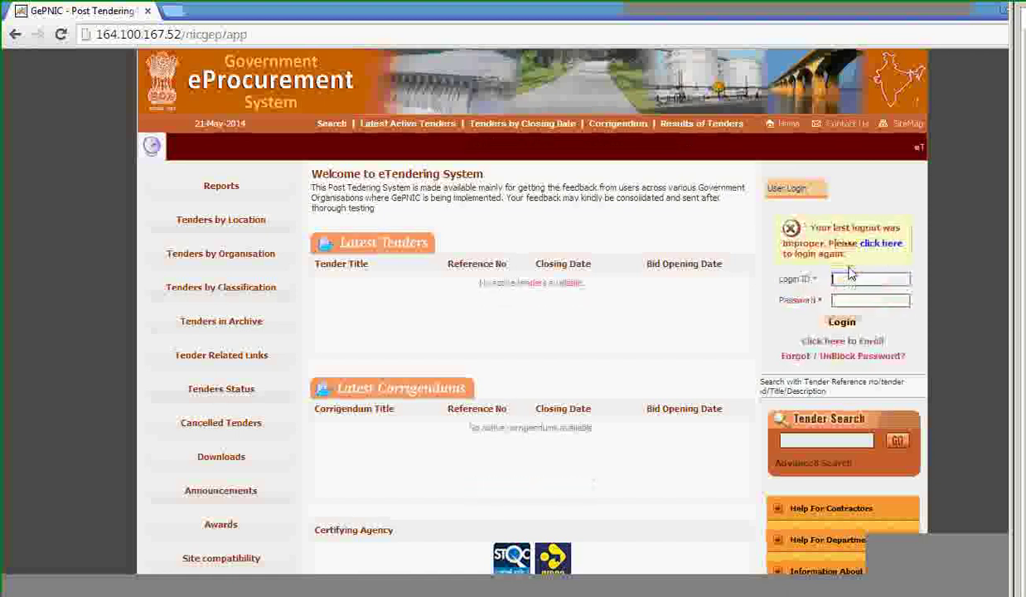
Reset the session after the improper-logout notice and log in again with the password.
click(885, 245)
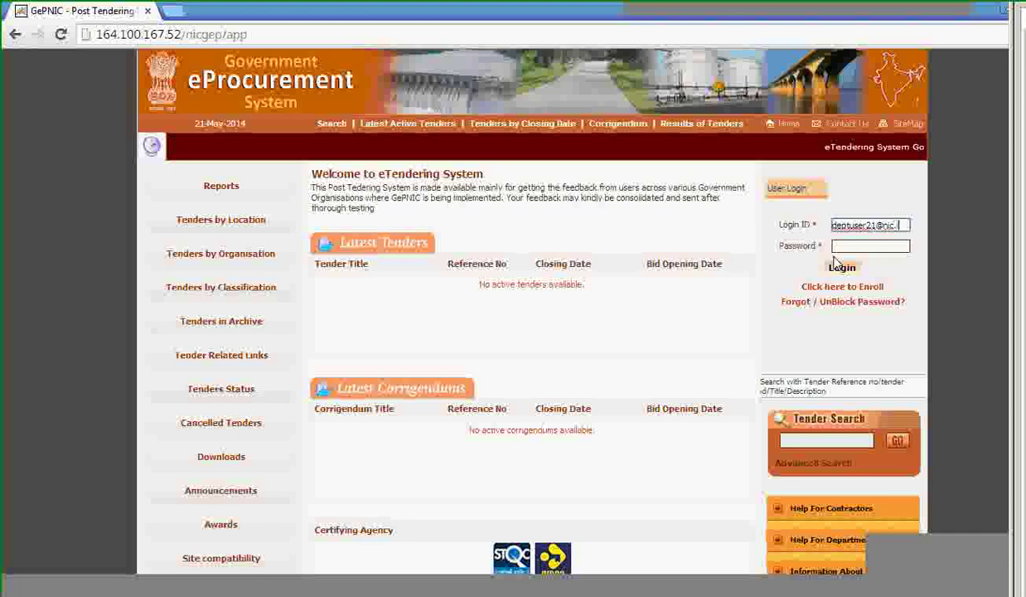
key(Tab)
text(*****)
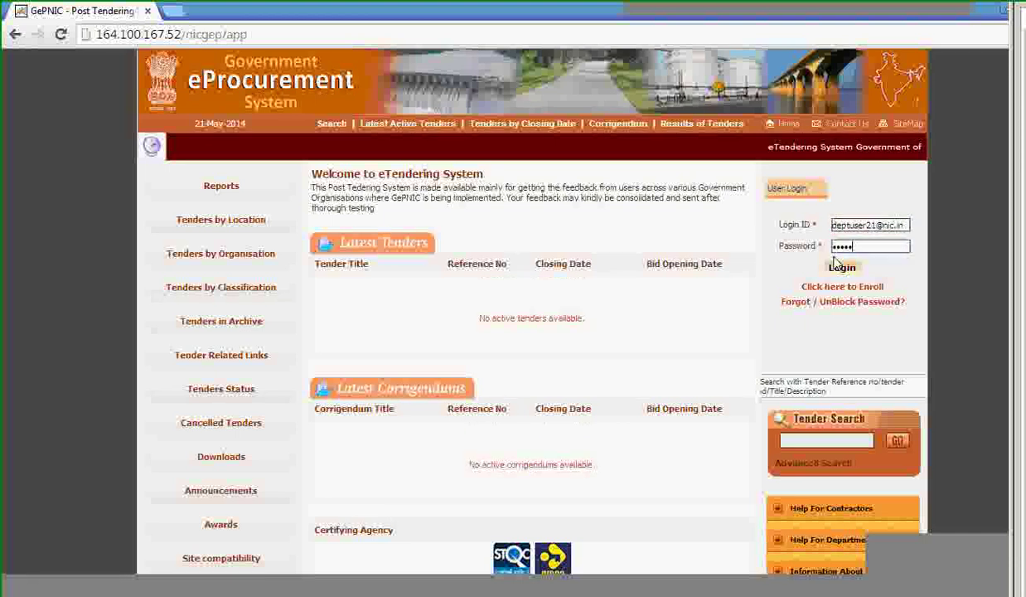
click(839, 267)
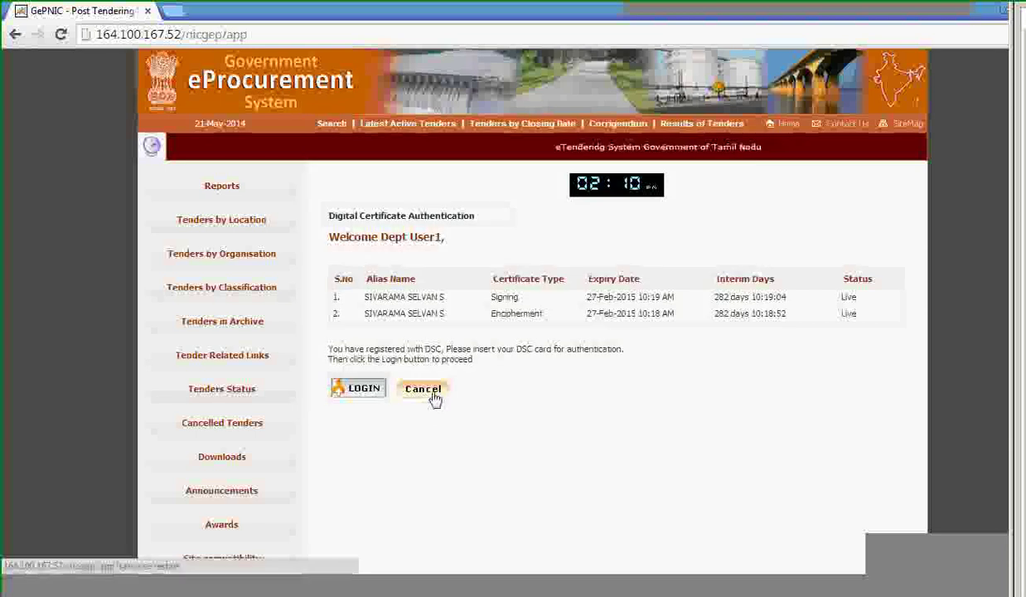
Authenticate with the digital signature certificate to reach the department user's Dashboard.
click(374, 395)
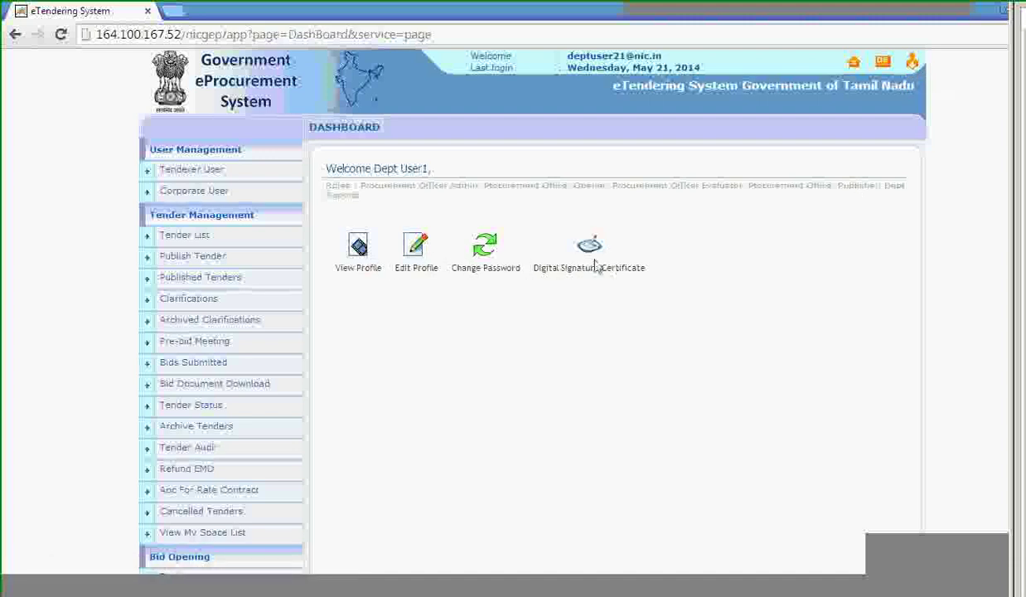
scroll(563, 348, down, 1)
scroll(563, 348, up, 1)
scroll(362, 406, down, 5)
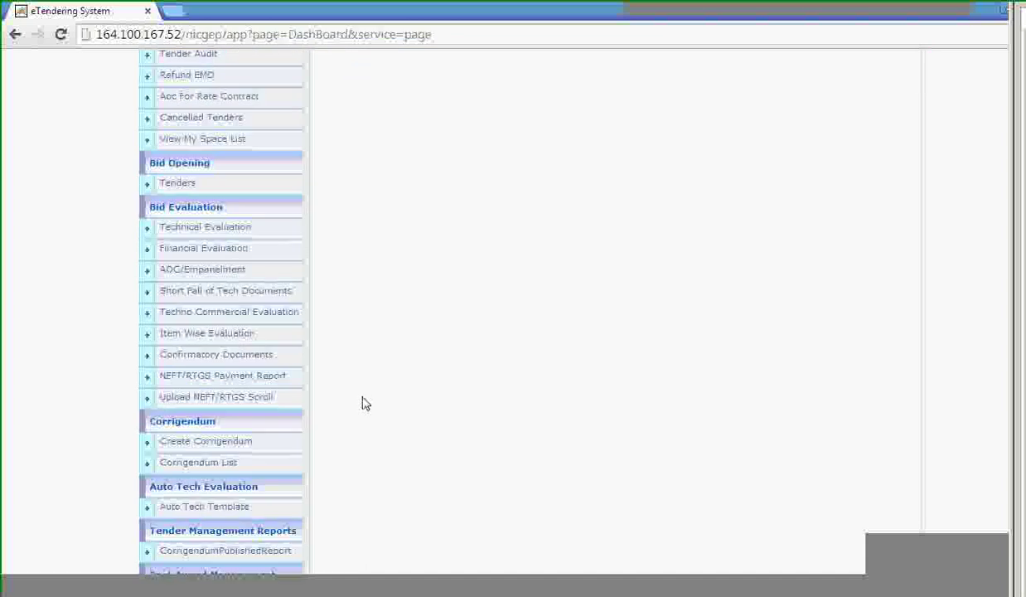
scroll(363, 399, down, 2)
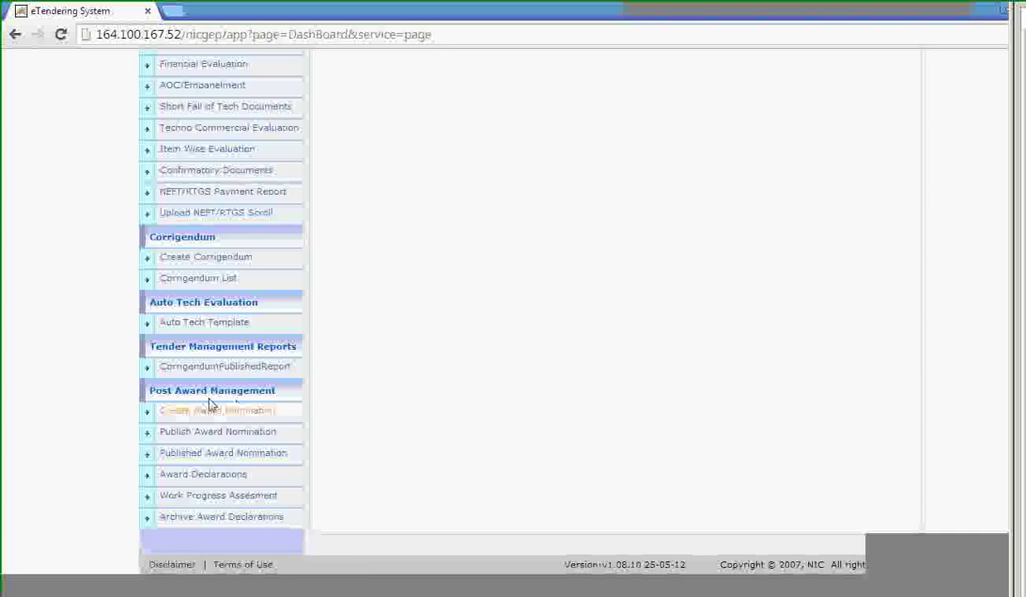
click(226, 411)
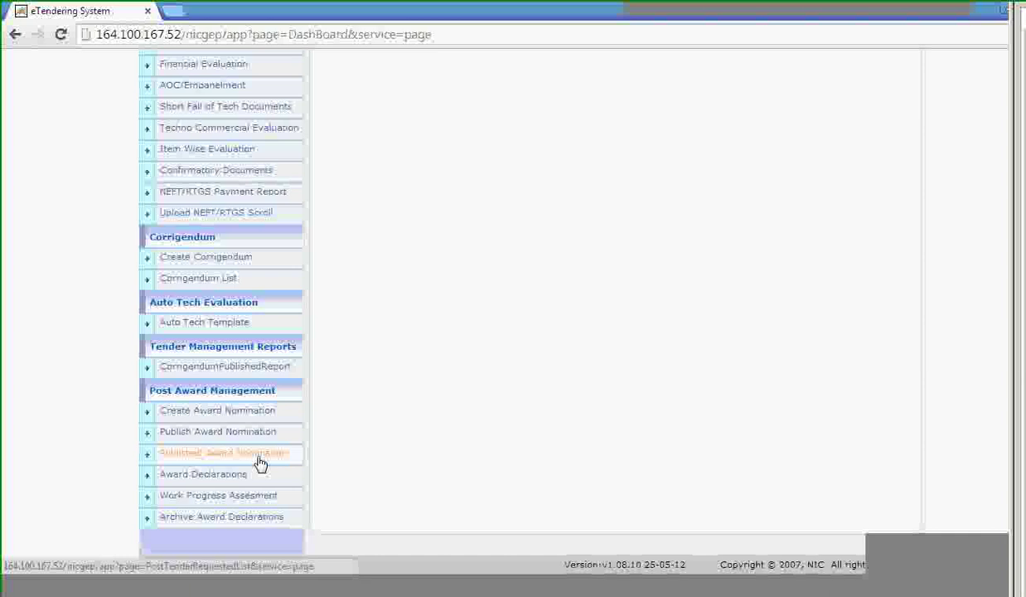
click(259, 461)
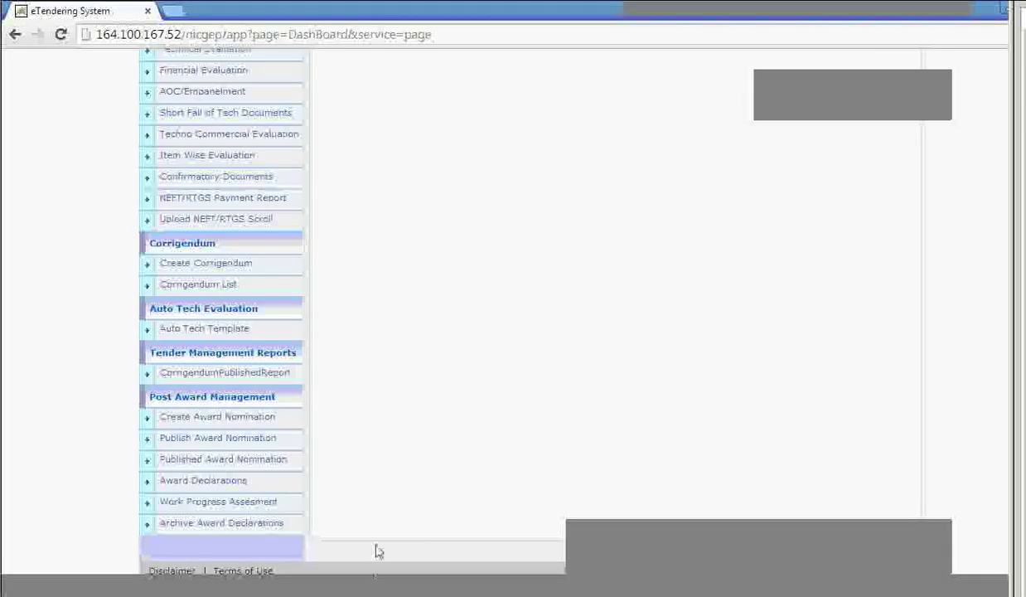
click(218, 503)
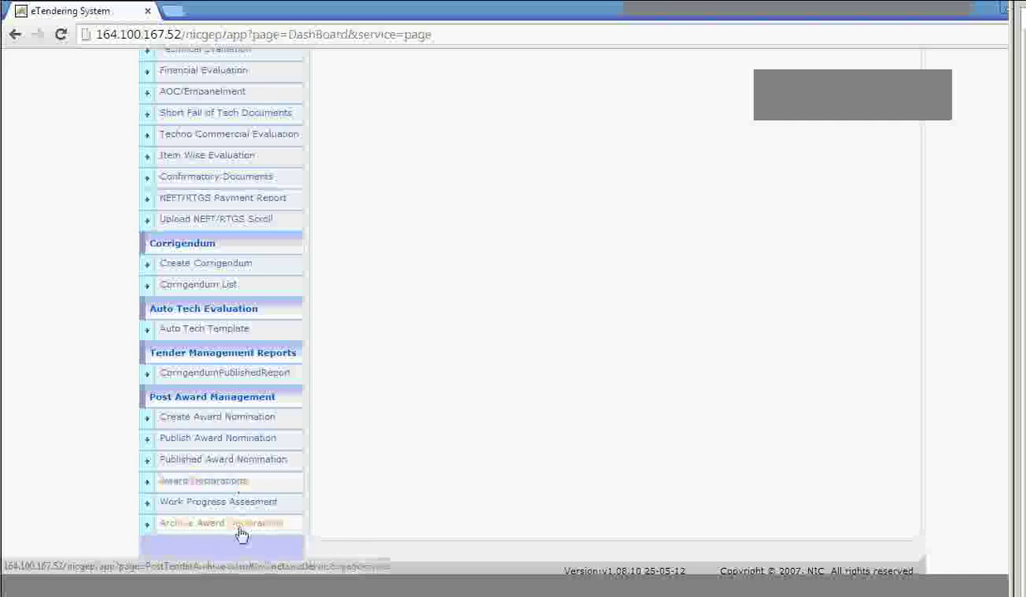
scroll(390, 402, up, 7)
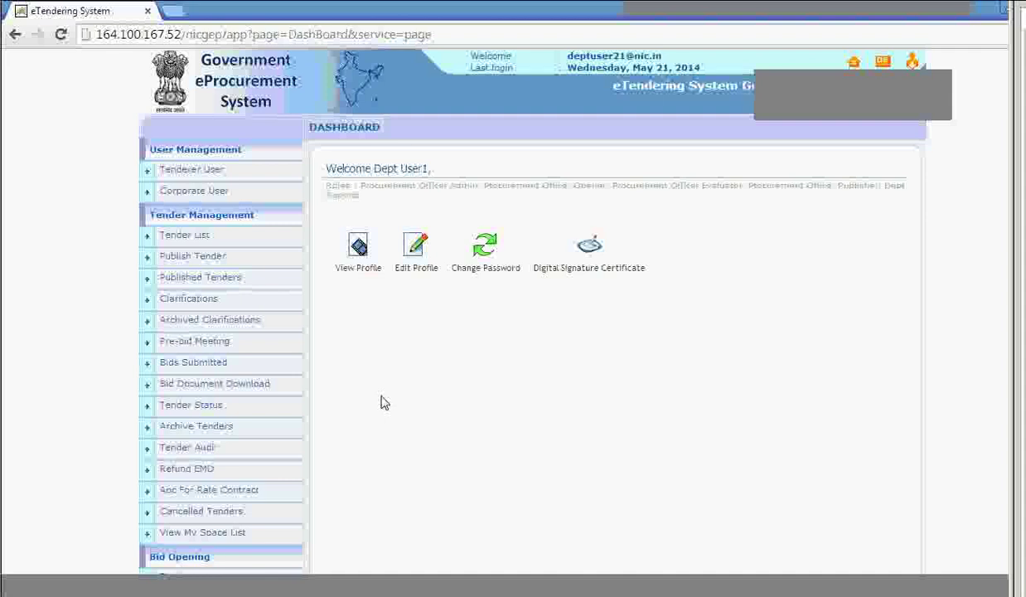
scroll(383, 407, down, 3)
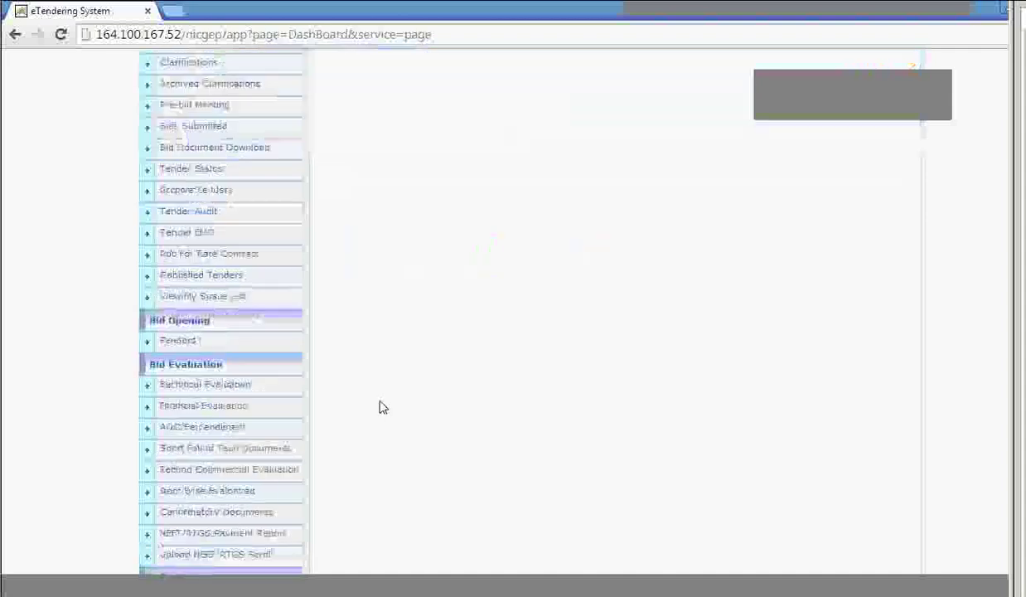
scroll(377, 407, down, 4)
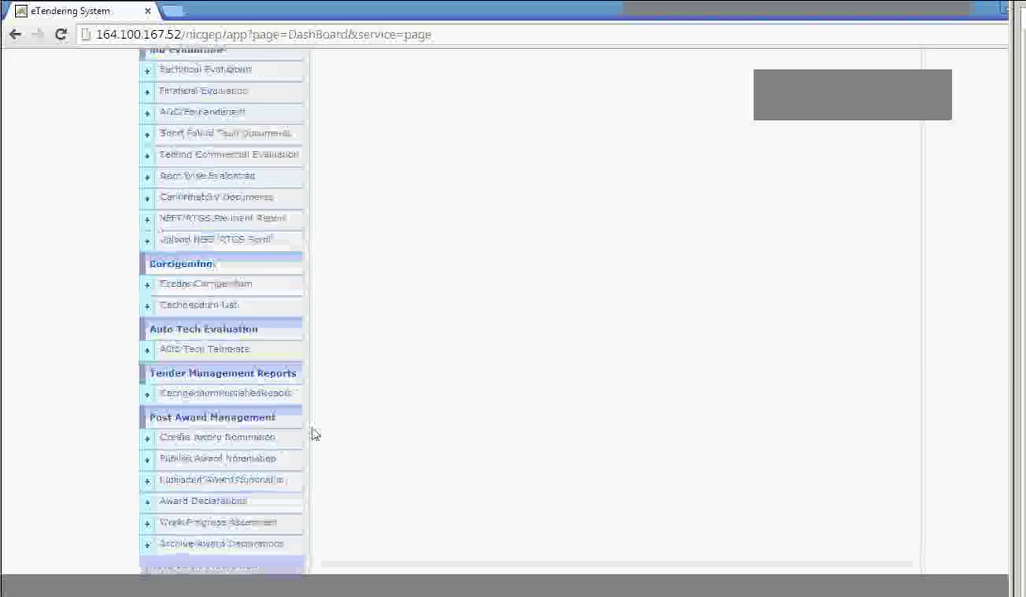
Open Create Award Nomination and view tender 2014_NIC_2502_4 from the Tender List.
click(269, 443)
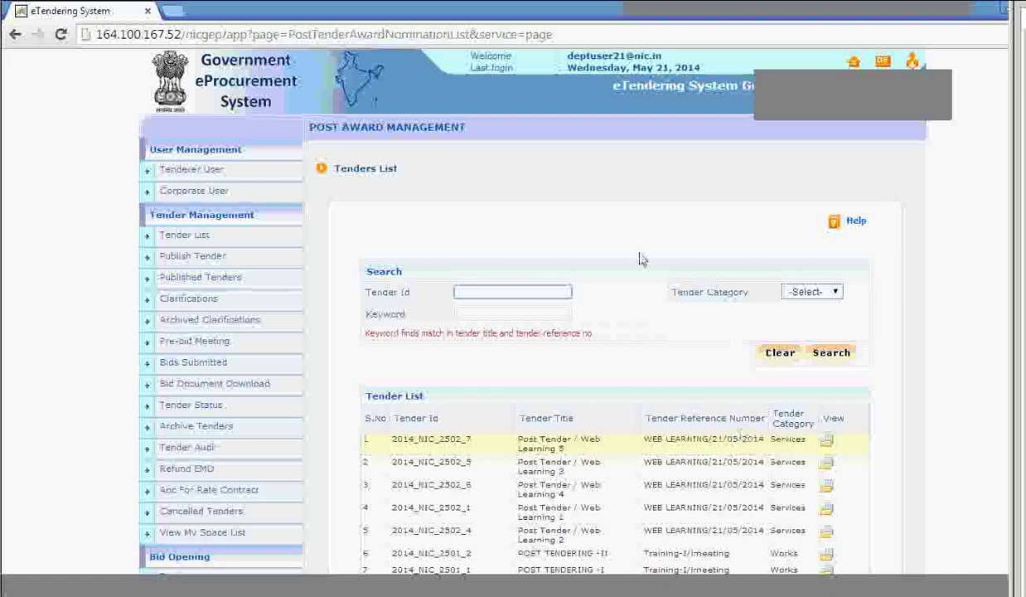
scroll(644, 258, down, 3)
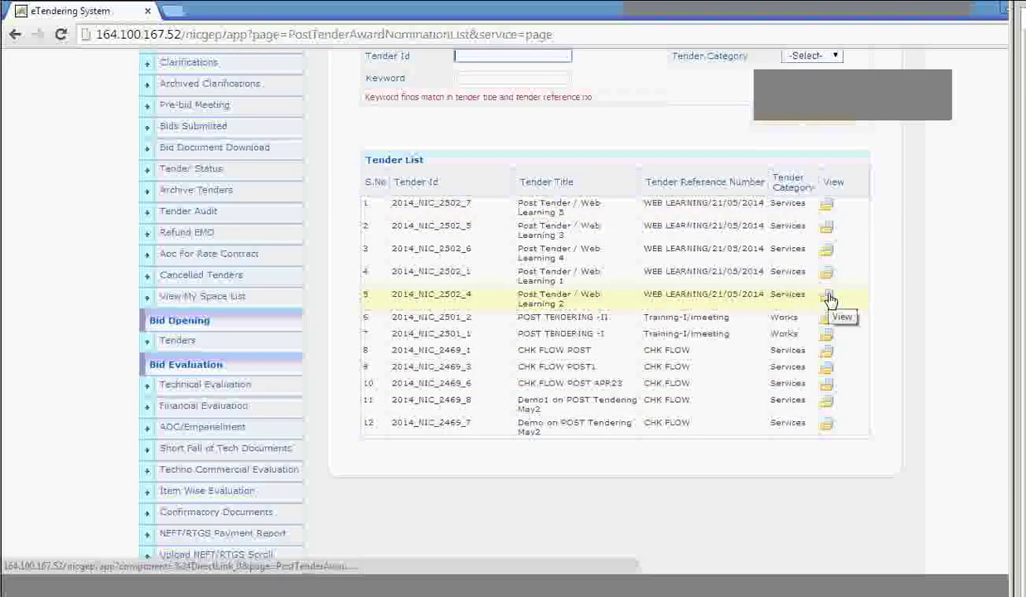
click(867, 328)
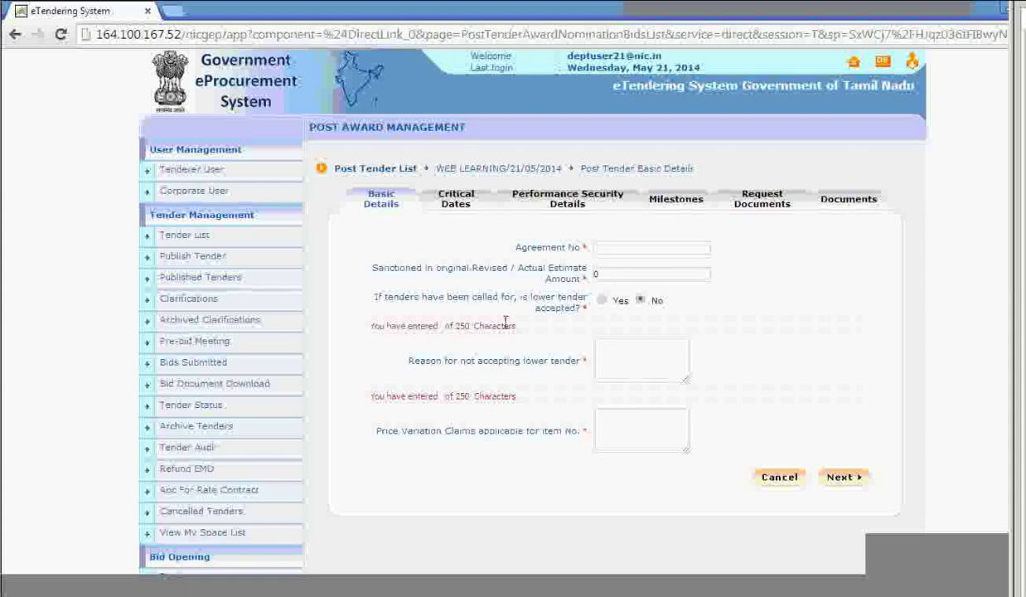
Return to the award nomination list and reopen tender 2014_NIC_2502_4 on row 5.
scroll(508, 319, down, 8)
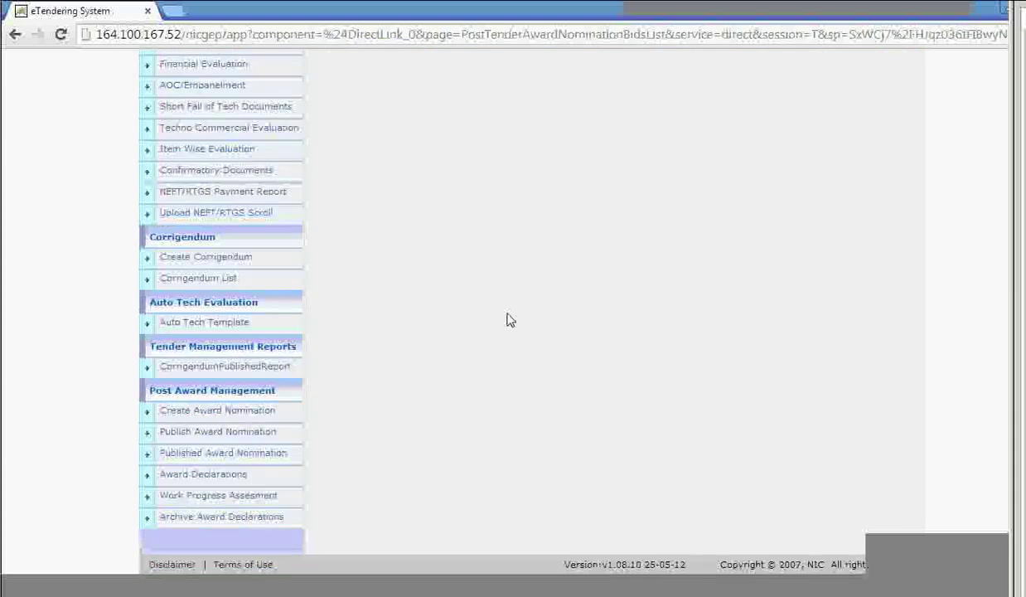
click(240, 420)
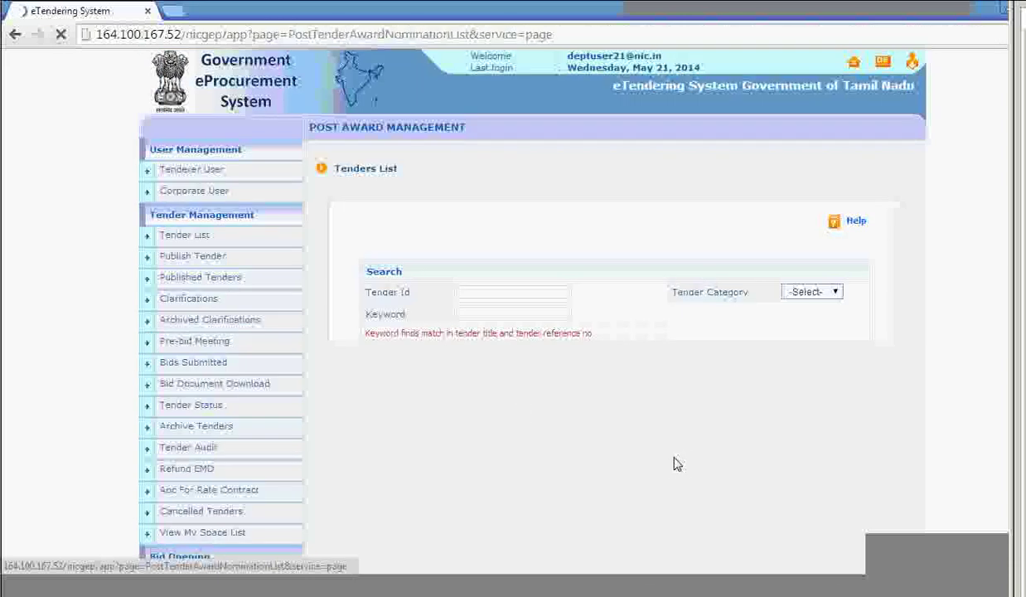
scroll(618, 336, down, 3)
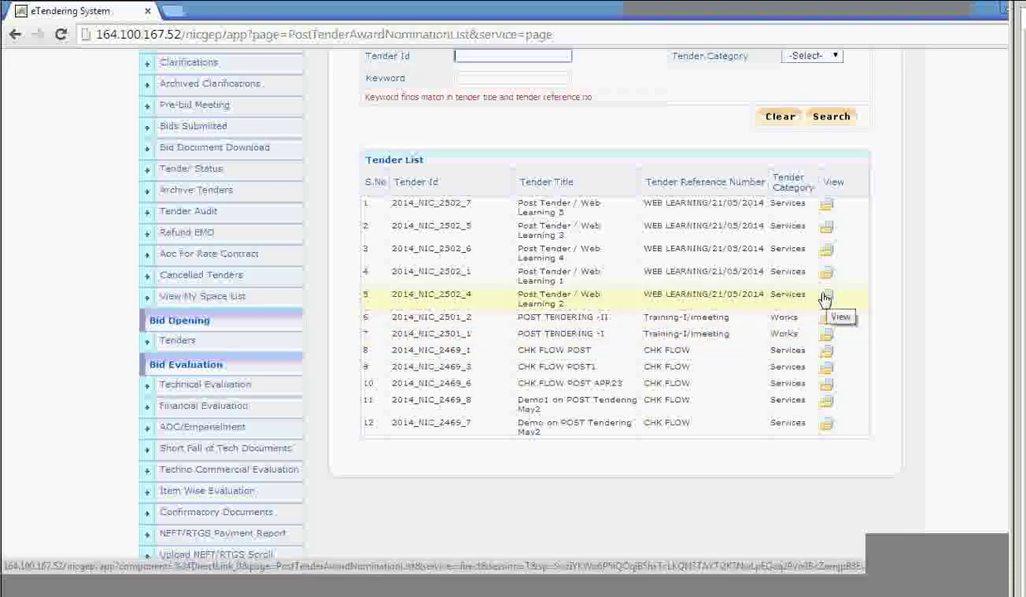
click(828, 298)
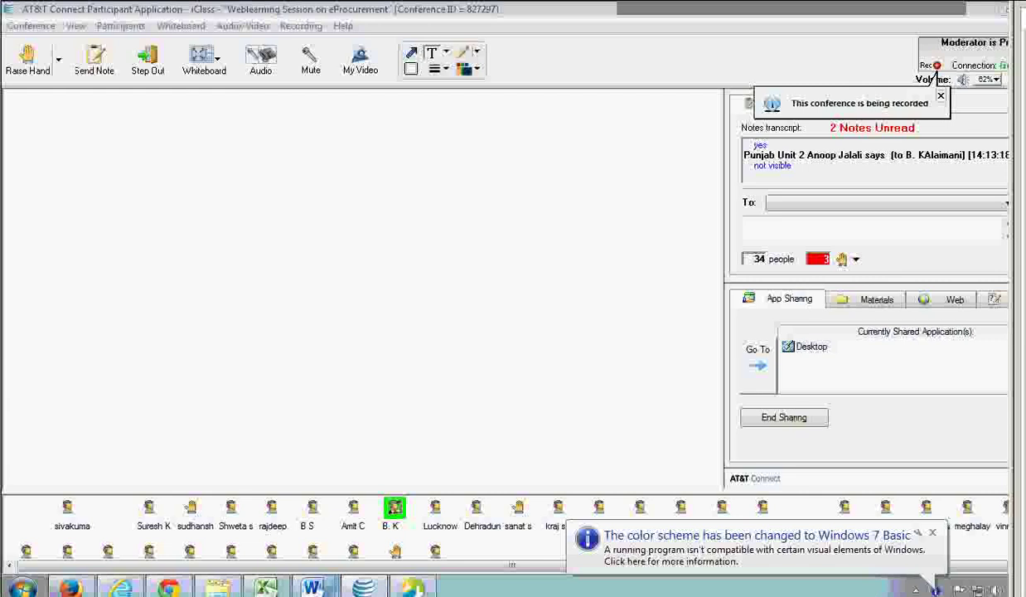
Bring the eTendering Chrome window back to the front from the taskbar.
mouse_move(412, 587)
mouse_move(184, 588)
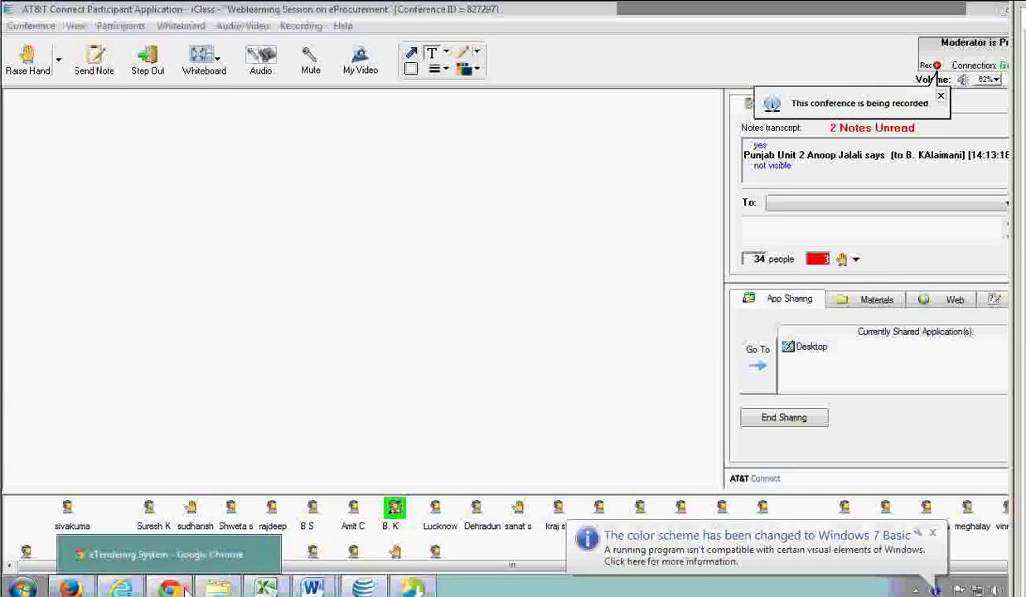
click(248, 554)
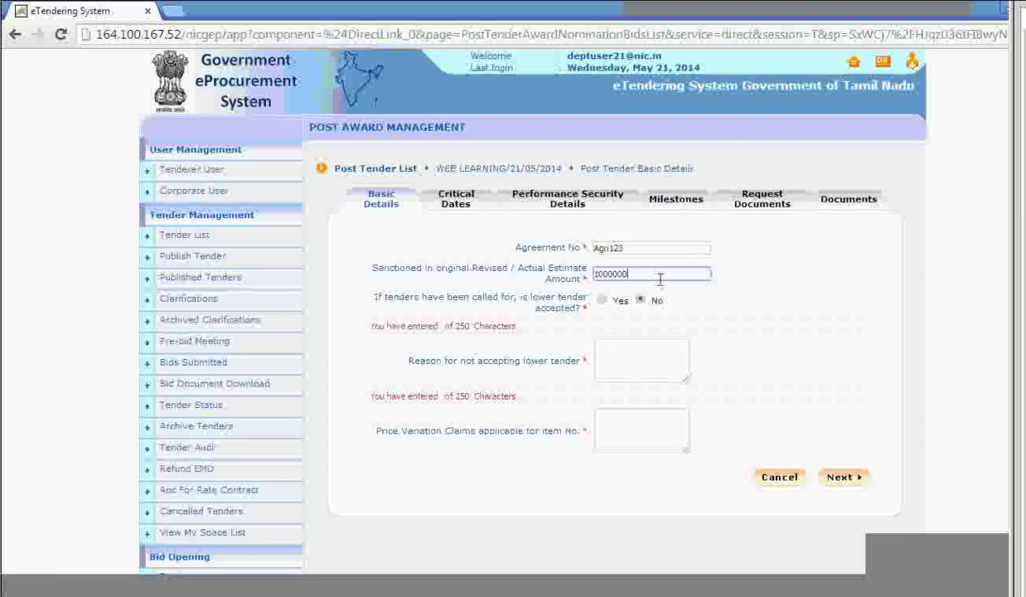
Mark the lower tender as accepted (Yes), enter 'test' as Price Variation Claims, and continue.
click(603, 303)
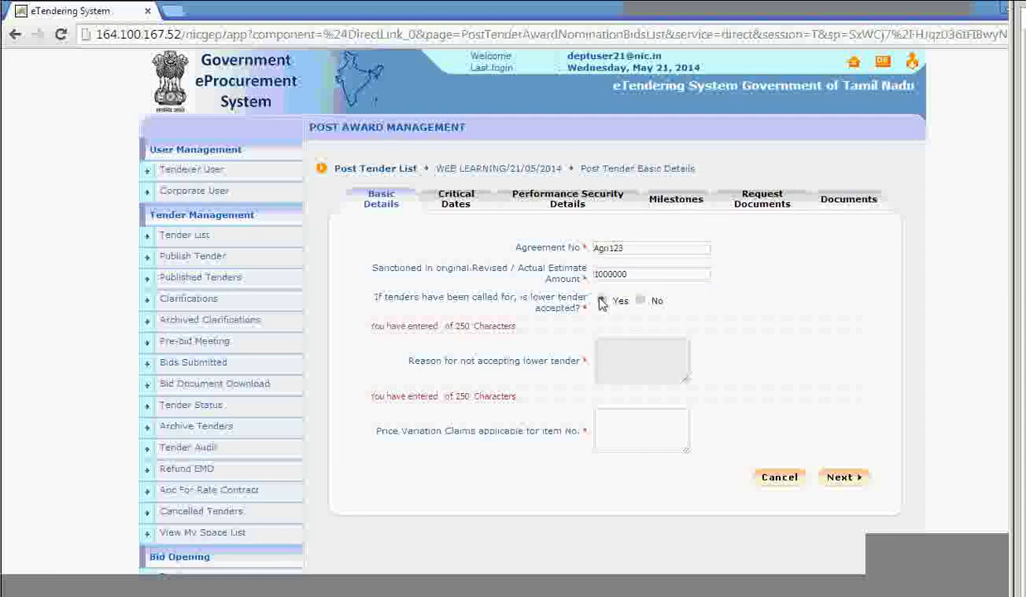
click(643, 302)
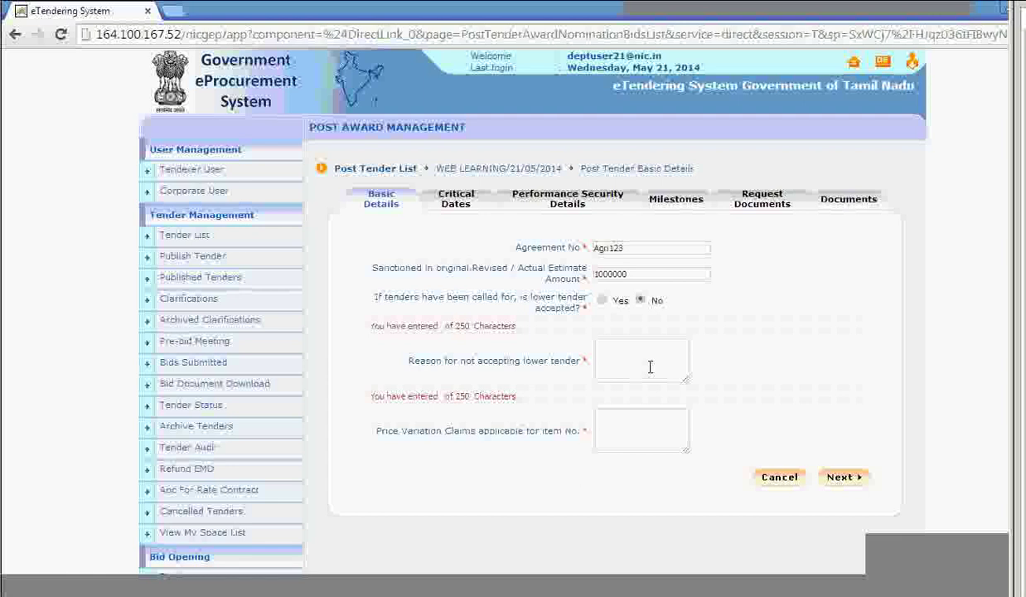
click(602, 301)
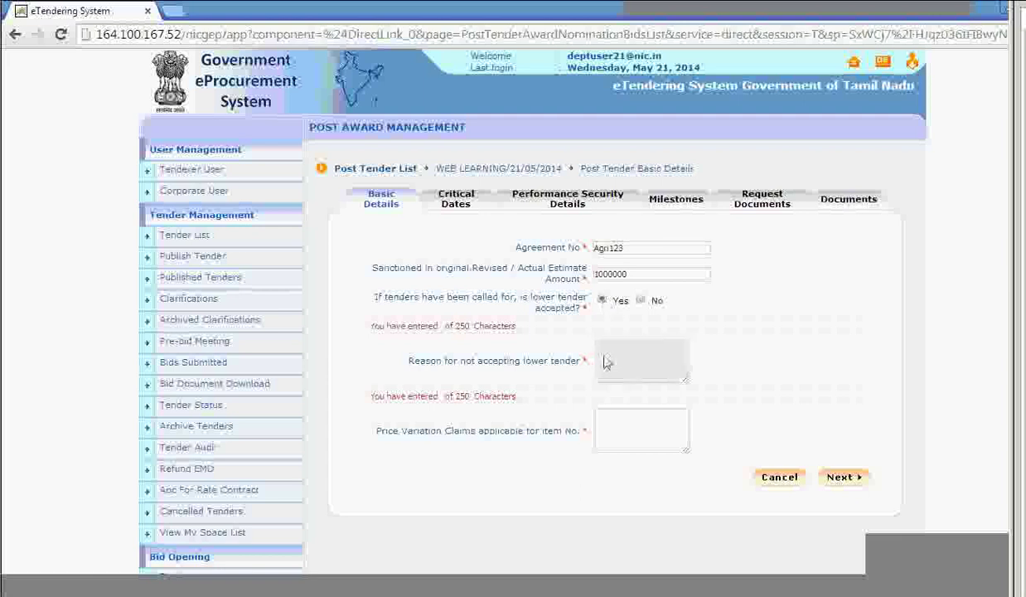
click(652, 436)
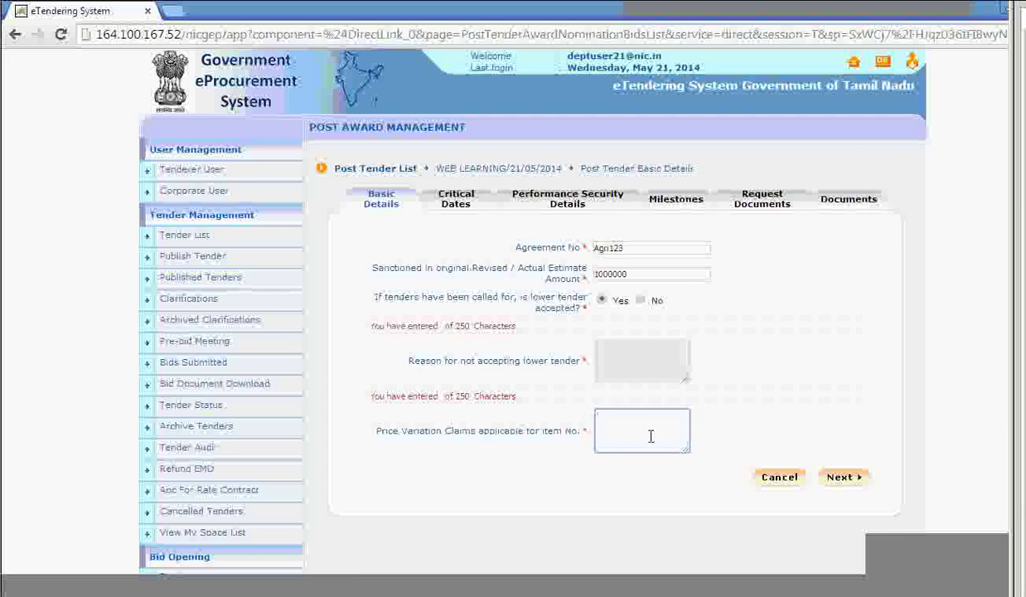
text(test)
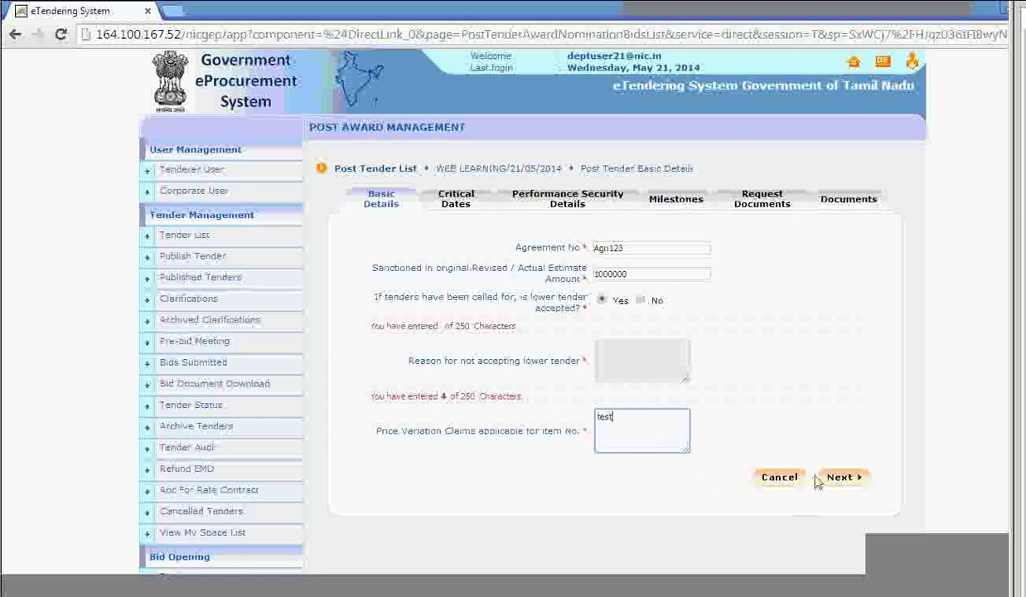
click(841, 481)
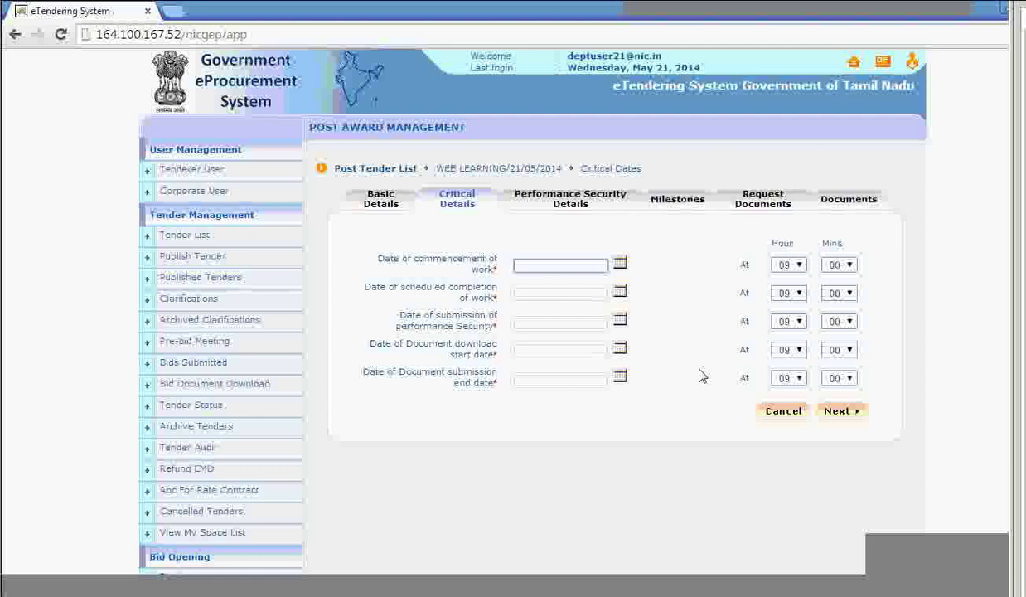
Set the commencement, completion and performance security dates to 21/05/2014.
click(620, 262)
click(594, 376)
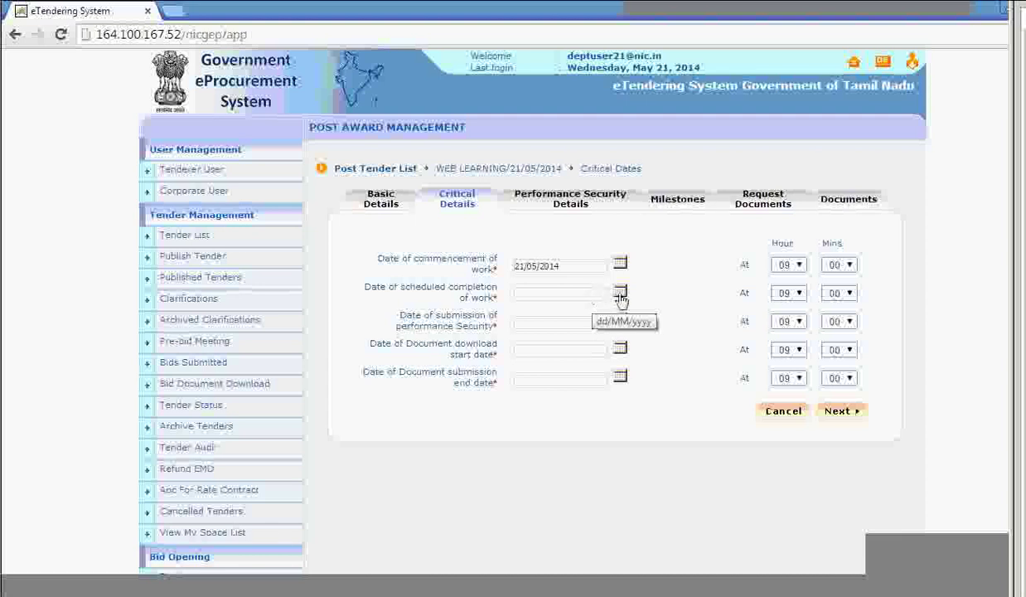
click(620, 291)
click(595, 396)
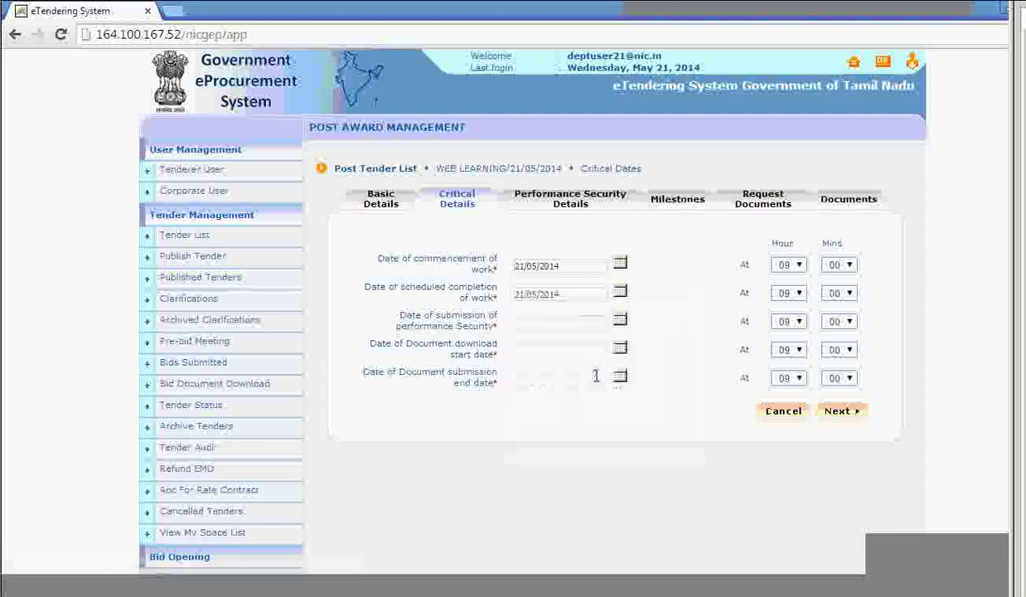
click(620, 320)
click(595, 425)
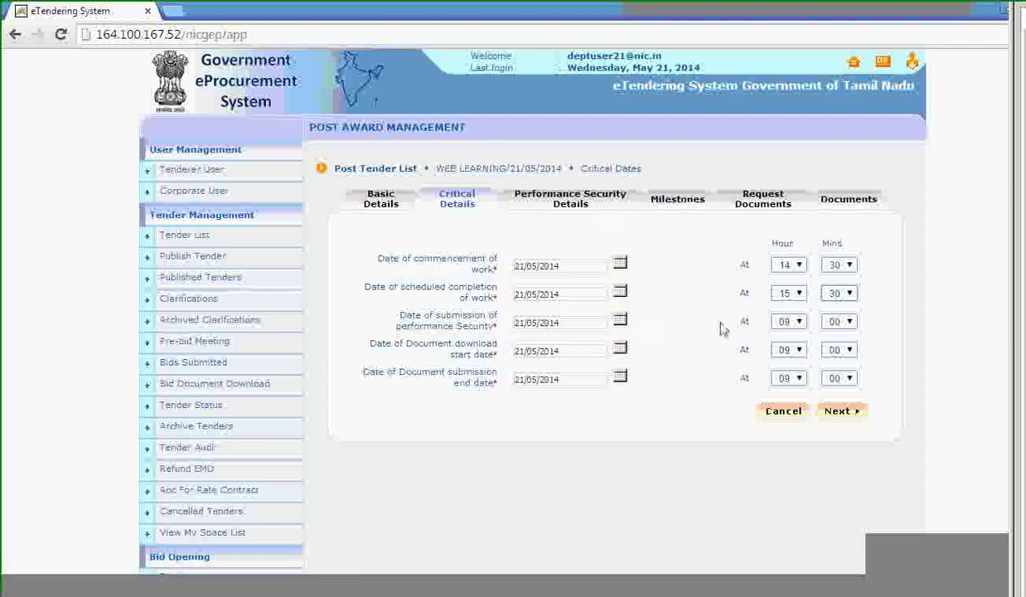
Adjust the performance security time, first to 15:25 and then to 14:35.
click(787, 321)
click(791, 407)
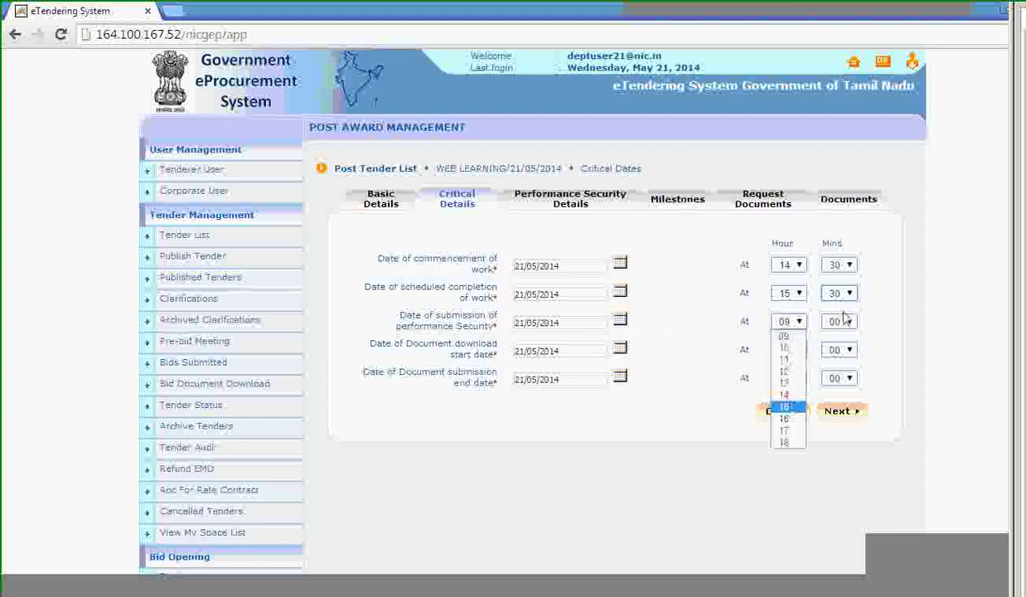
click(841, 321)
click(840, 406)
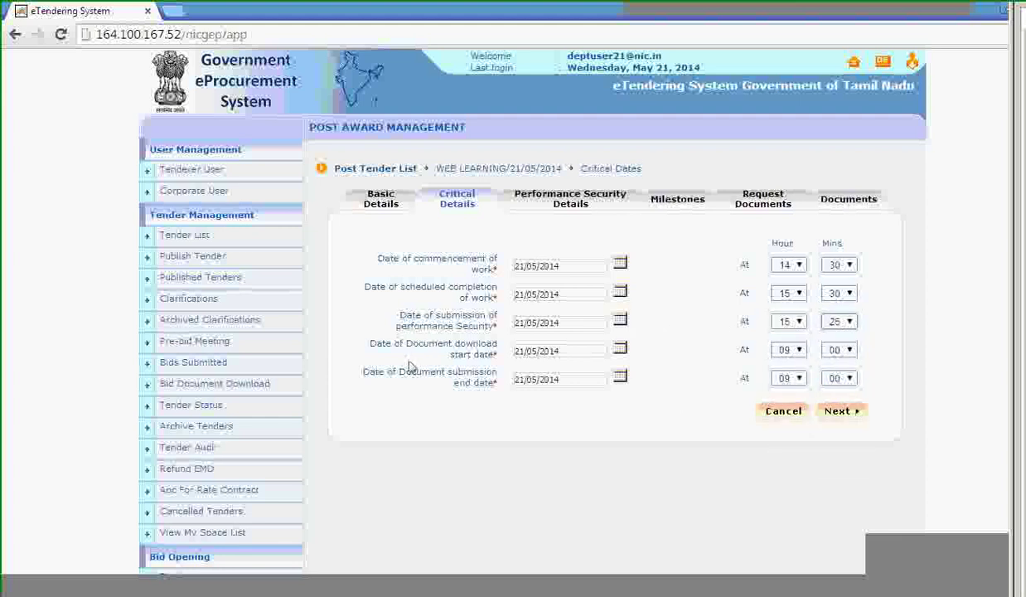
click(791, 322)
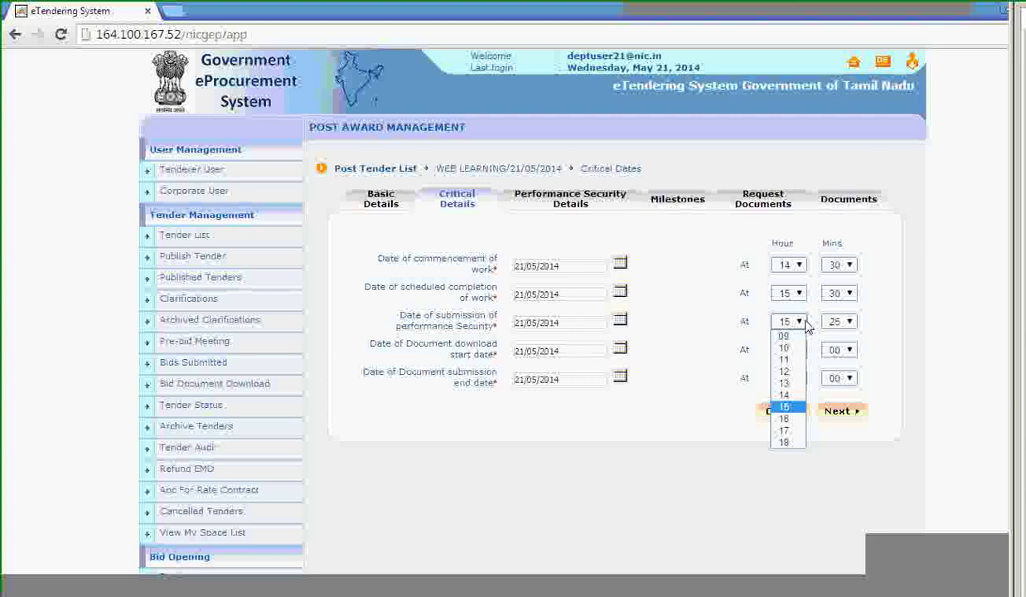
click(784, 395)
click(842, 321)
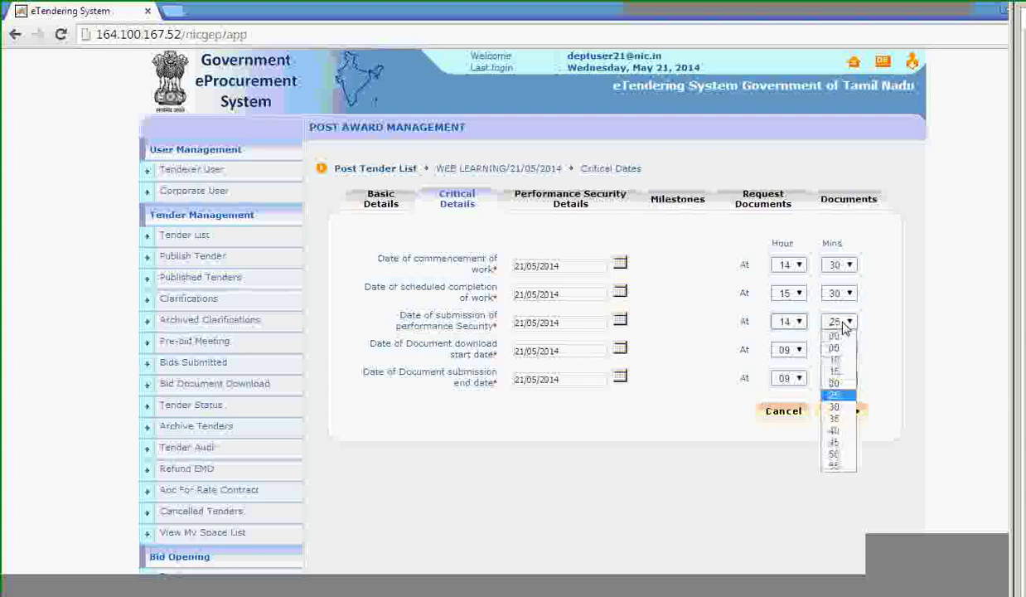
click(834, 418)
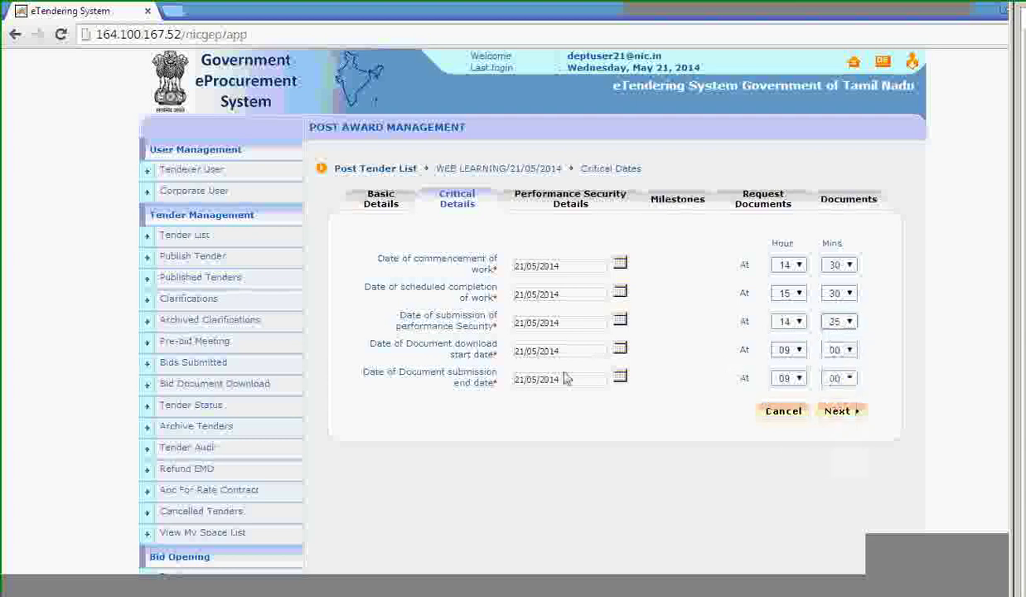
Keep the document download start date at 21/05/2014 and set its time to 14:40.
click(622, 351)
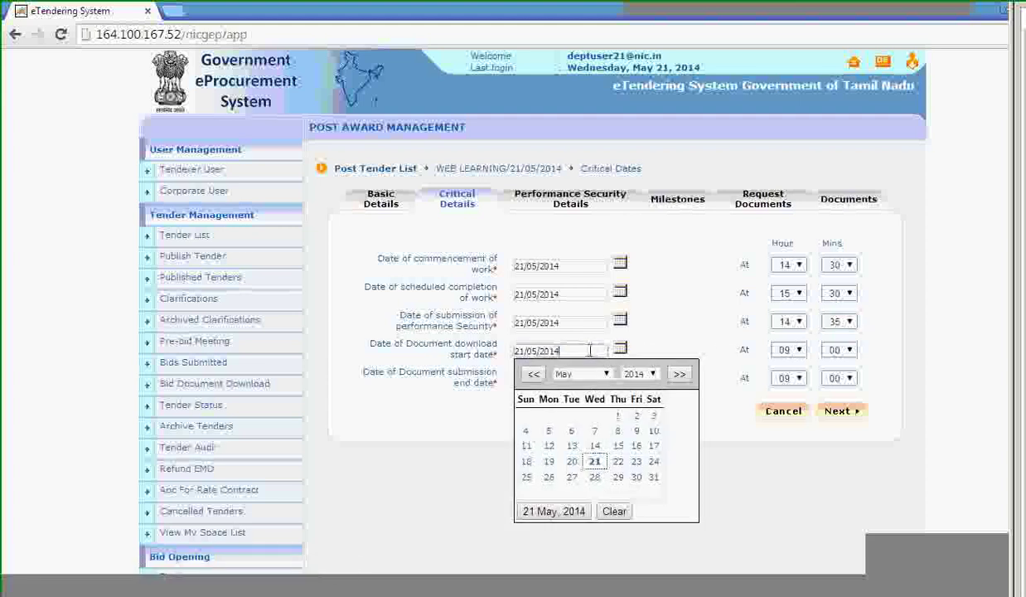
click(791, 352)
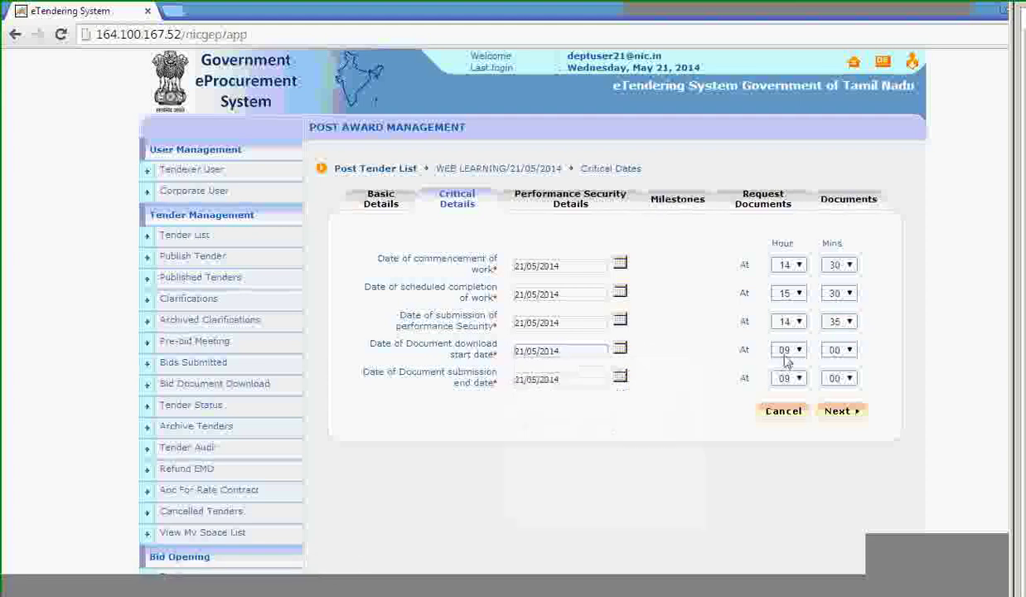
click(792, 352)
click(784, 390)
click(837, 350)
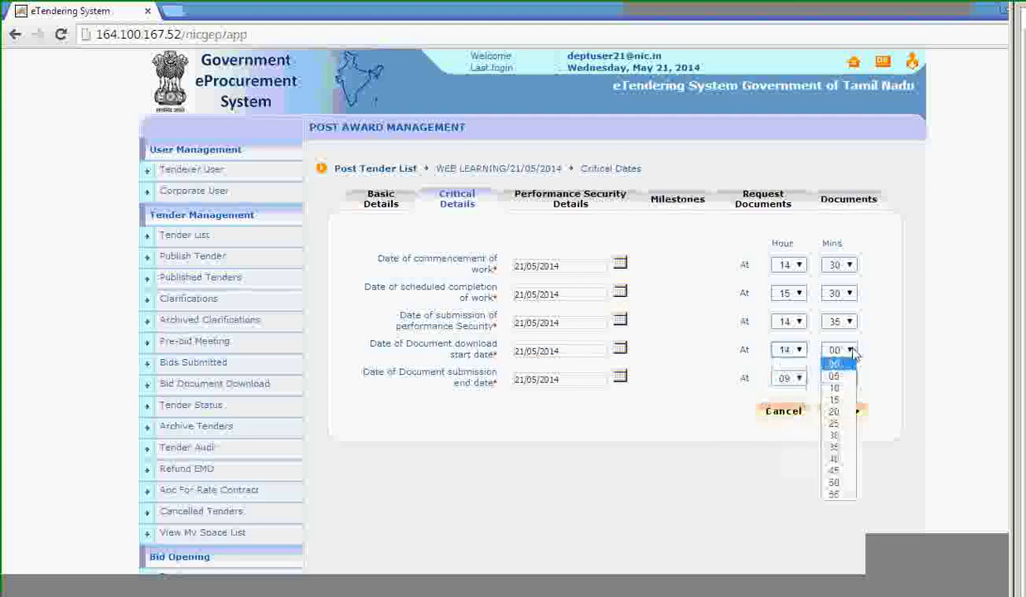
click(834, 459)
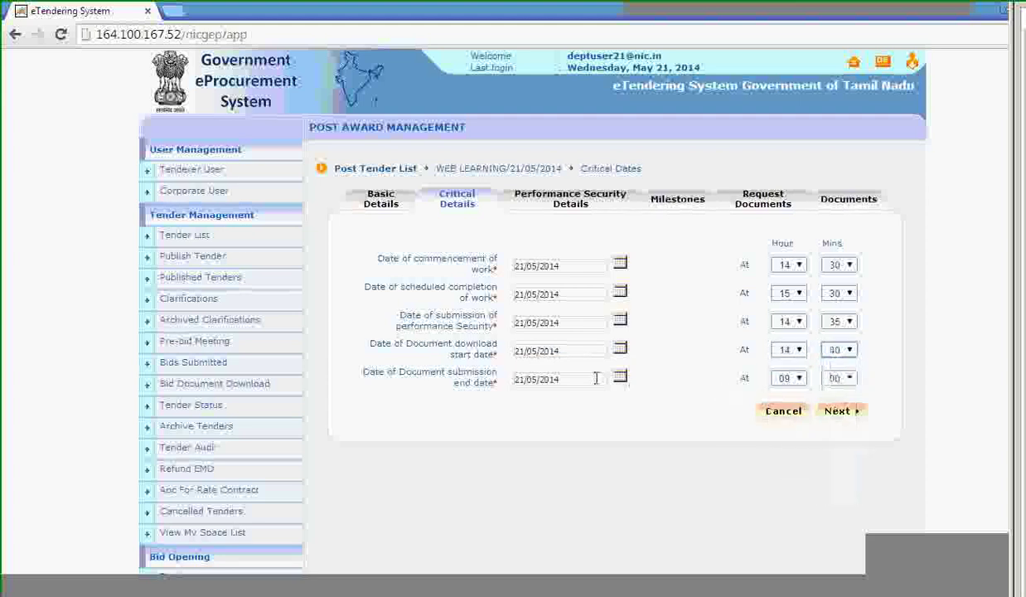
Set the submission end time to 15:25.
click(795, 379)
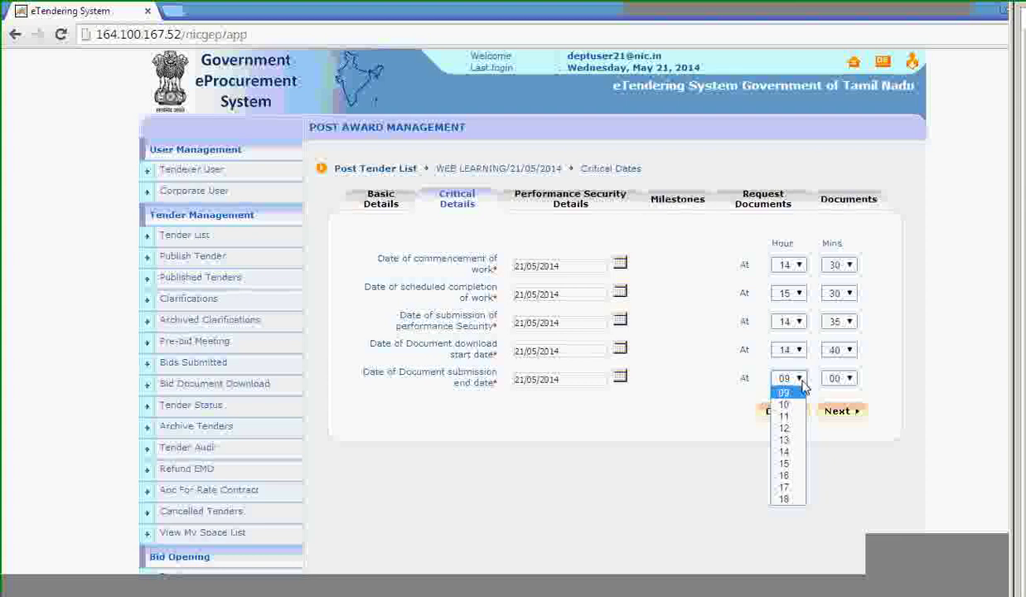
click(784, 463)
click(837, 378)
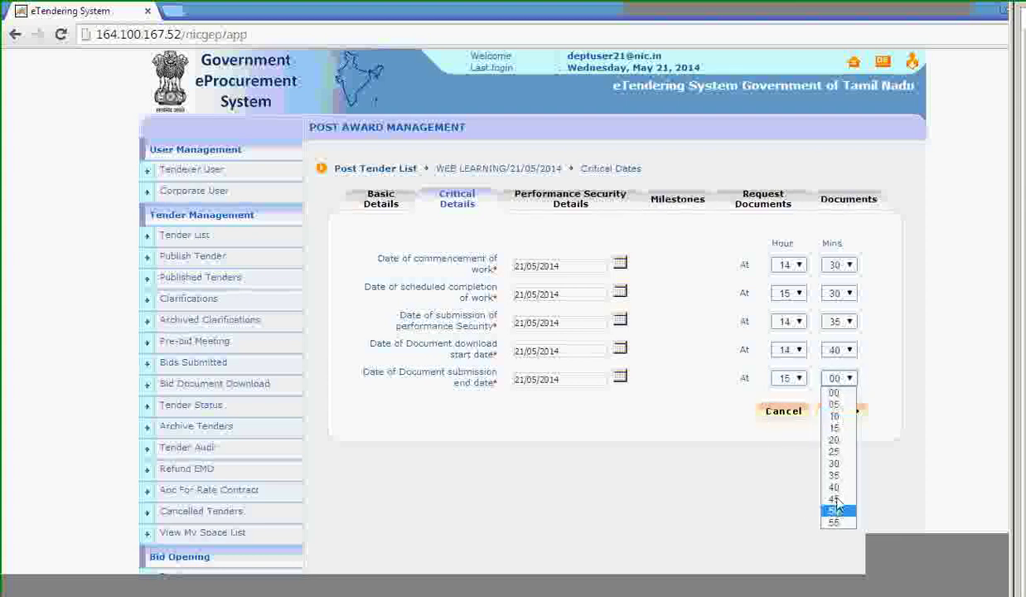
click(835, 450)
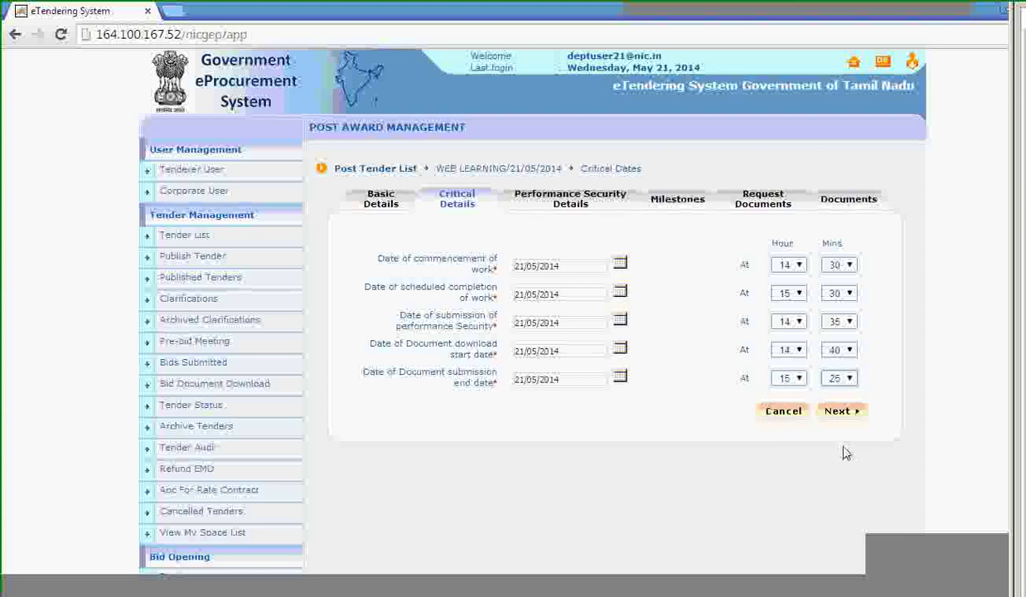
click(839, 379)
click(839, 381)
Change the performance security time back to 15:25.
click(843, 329)
click(838, 330)
click(807, 330)
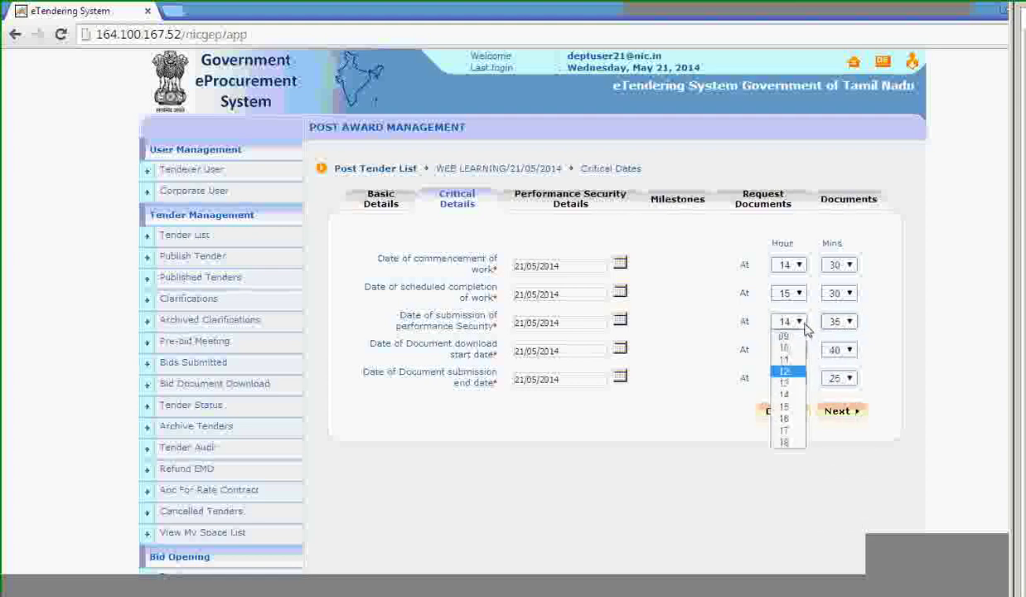
click(784, 406)
click(839, 323)
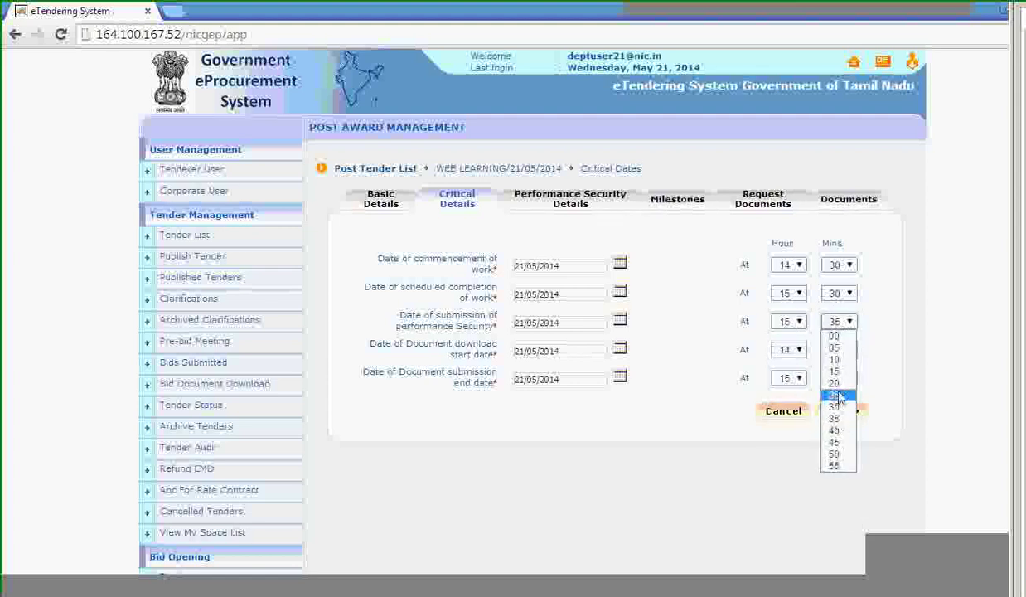
click(835, 394)
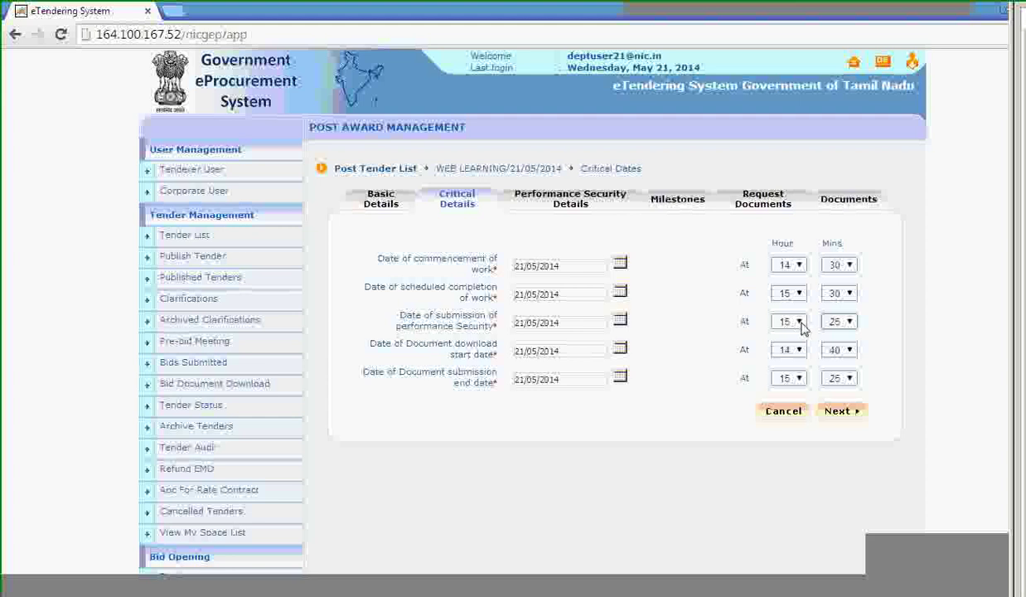
Review the performance security percentage and amount, setting it to exclude the EMD fee.
click(842, 411)
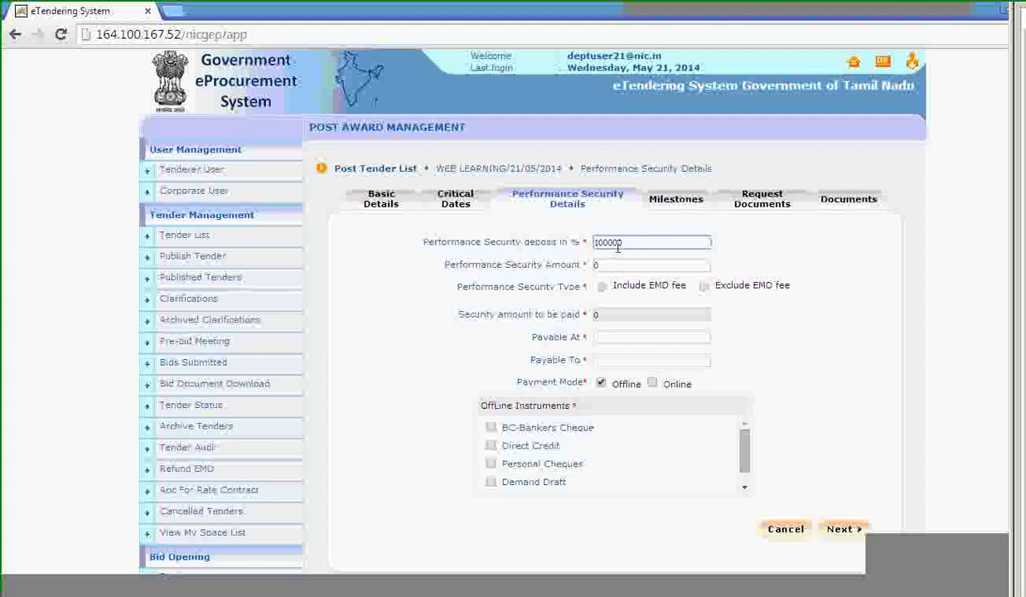
key(Tab)
drag(630, 243, 604, 243)
click(610, 264)
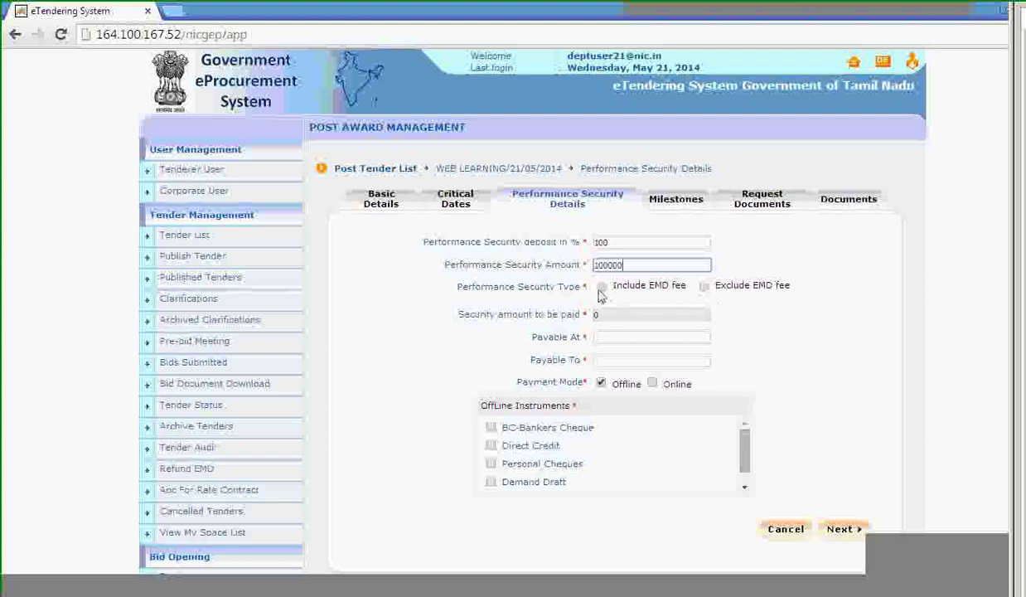
click(602, 288)
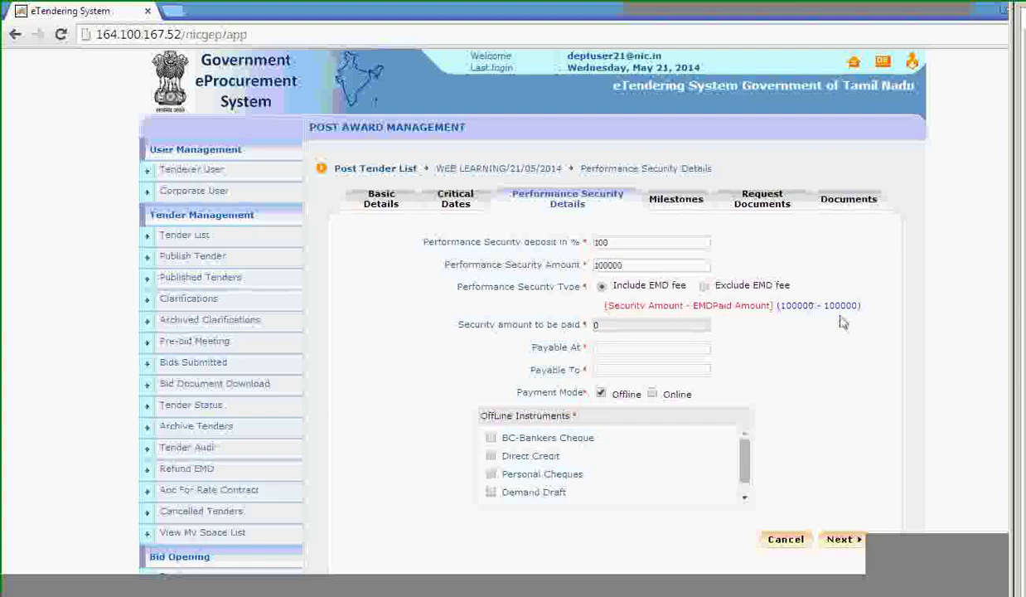
click(704, 286)
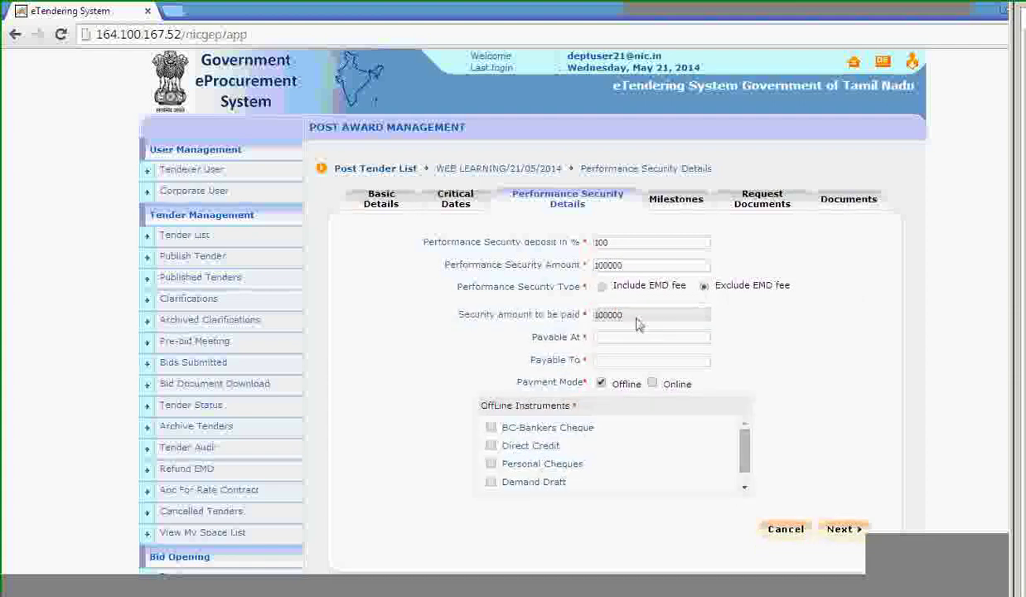
click(626, 266)
Enter Payable At 'Chennai' and Payable To 'MD' for the performance security.
click(605, 336)
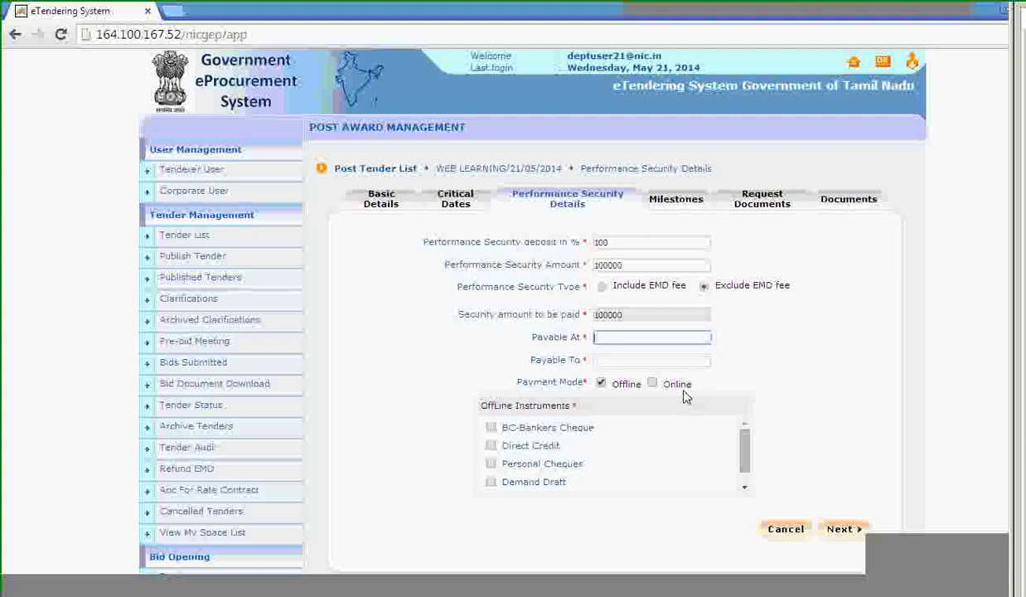
text(MD)
key(Tab)
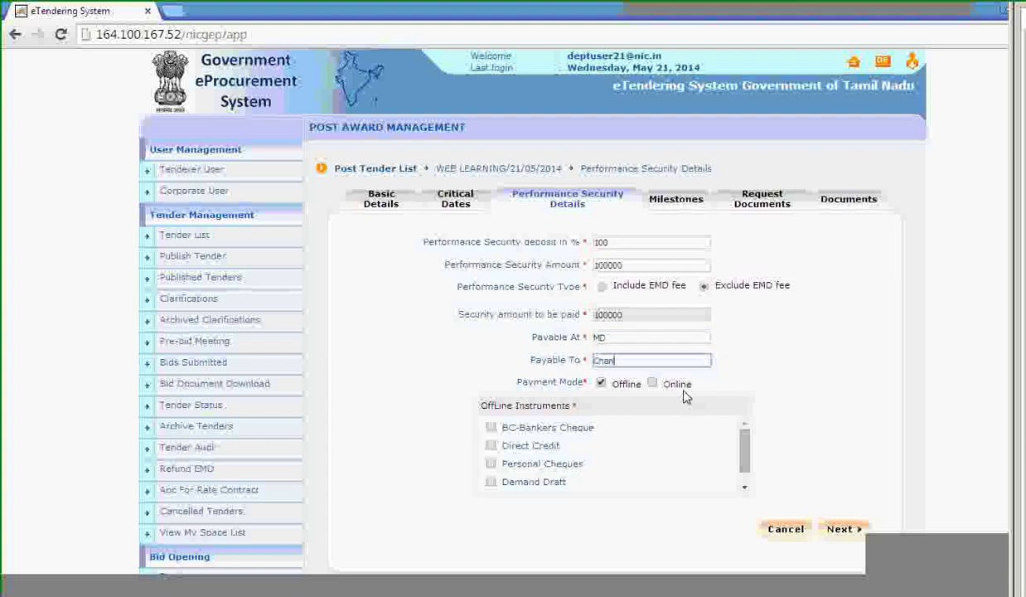
text(Chennai)
double_click(601, 338)
text(Chennai)
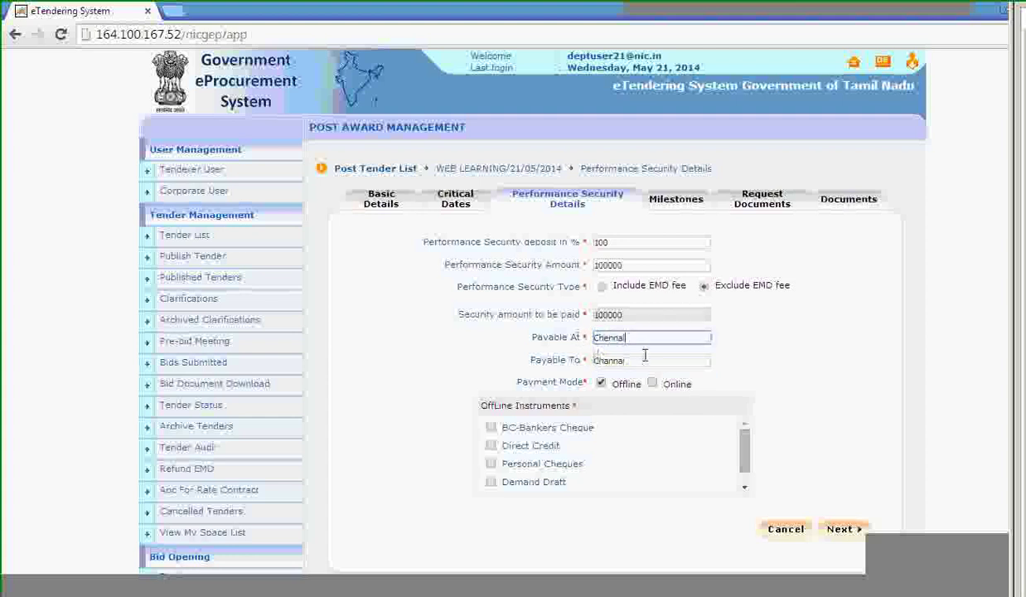
double_click(603, 360)
text(MD)
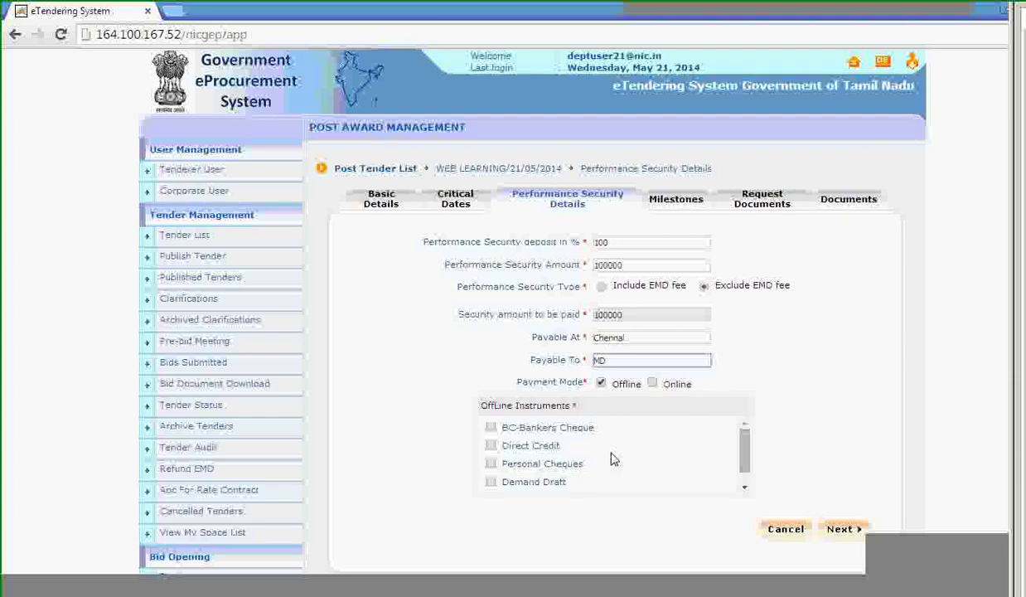
Choose Demand Draft as the offline instrument and save the payment details.
scroll(614, 459, down, 1)
click(491, 464)
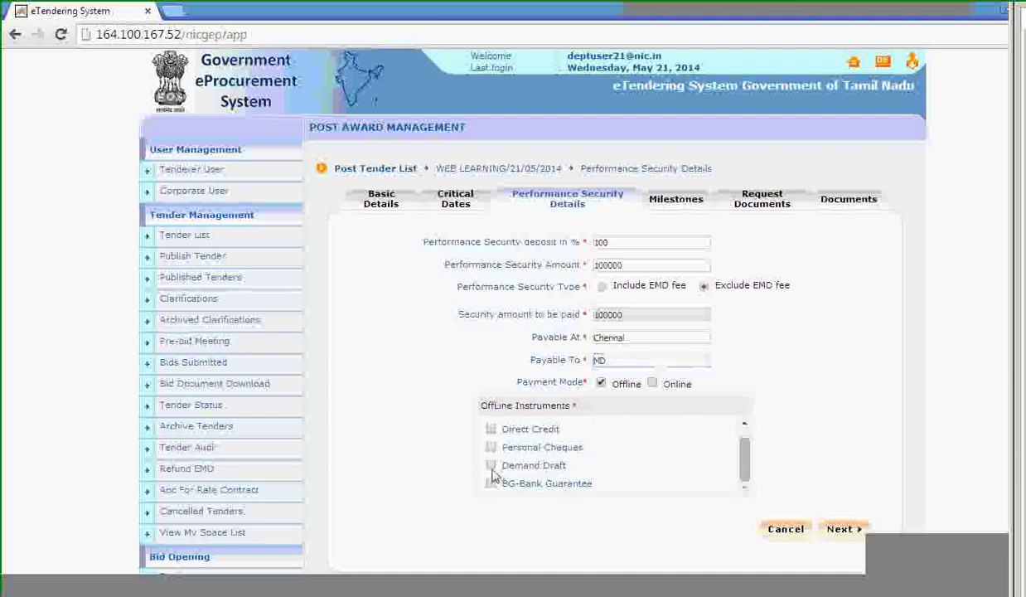
click(842, 529)
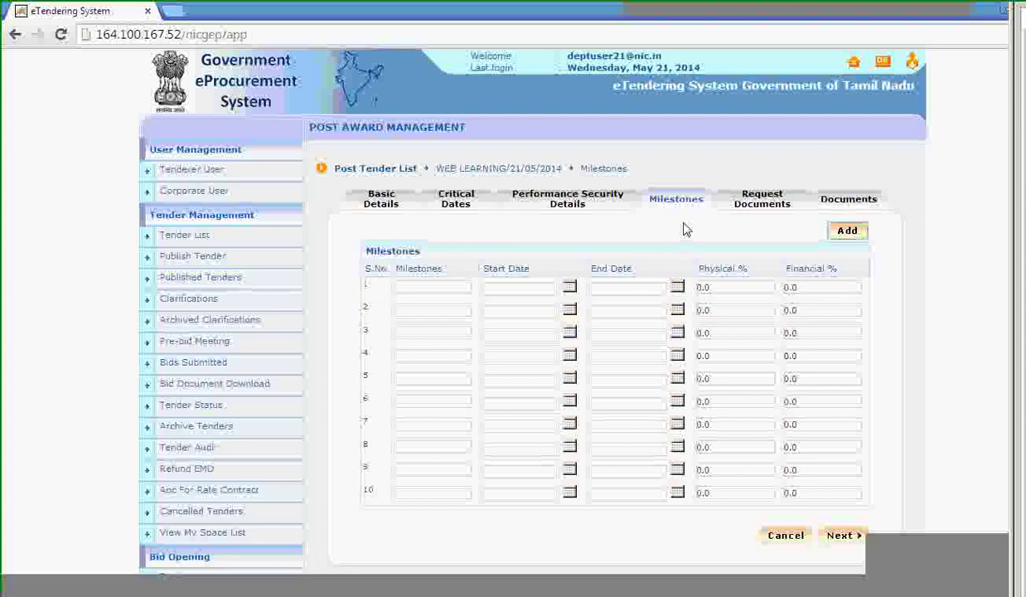
Add five more milestone rows to the Milestones table.
click(427, 285)
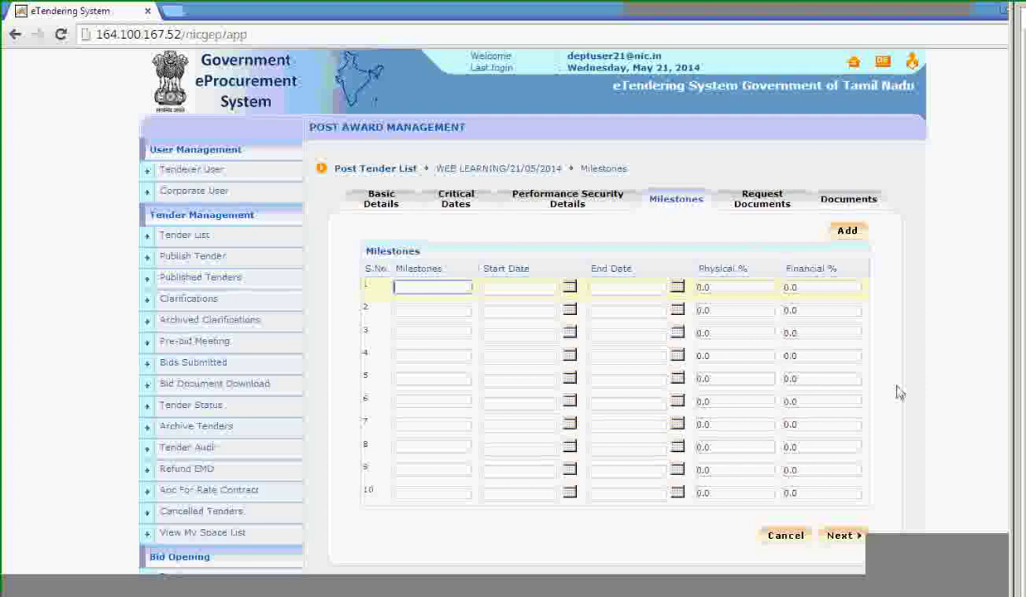
click(861, 236)
scroll(872, 328, down, 4)
scroll(872, 329, up, 4)
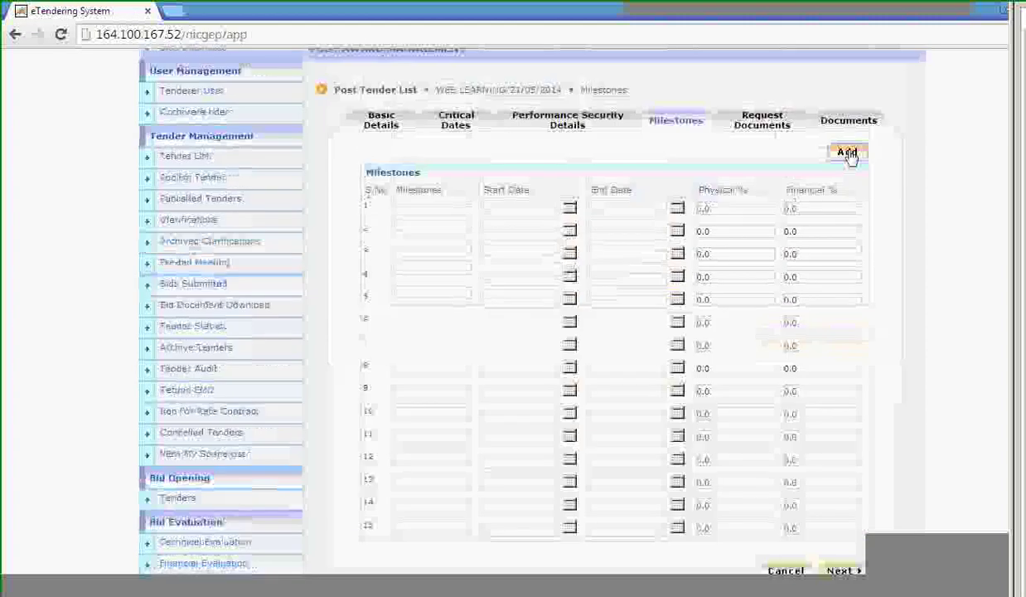
Fill milestone 1 as 'laying pipe rm', 21–22 May 2014, 50% physical and 50% financial.
click(427, 208)
text(laying pipe r)
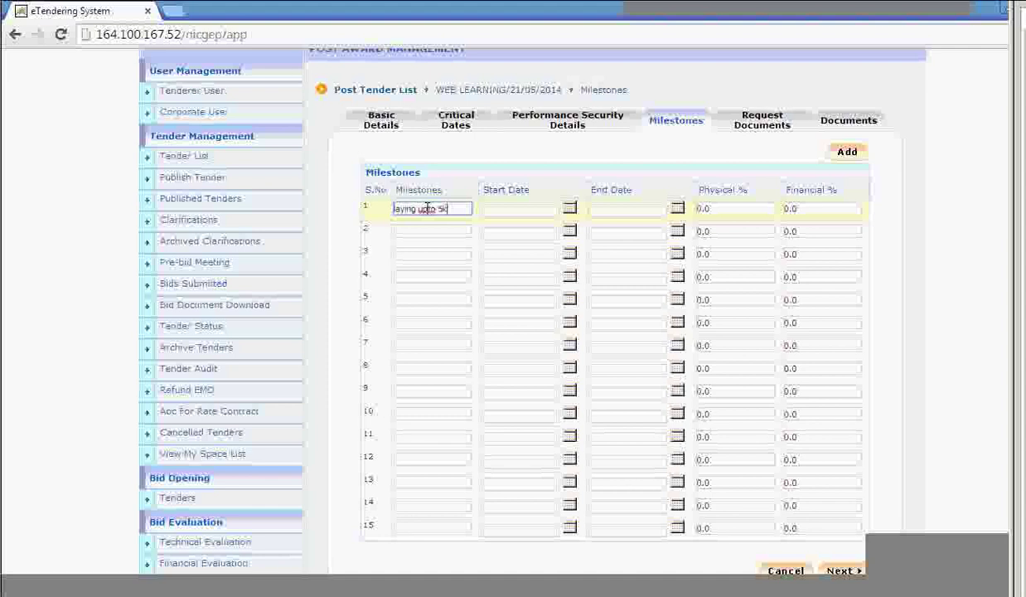
text(m)
click(569, 207)
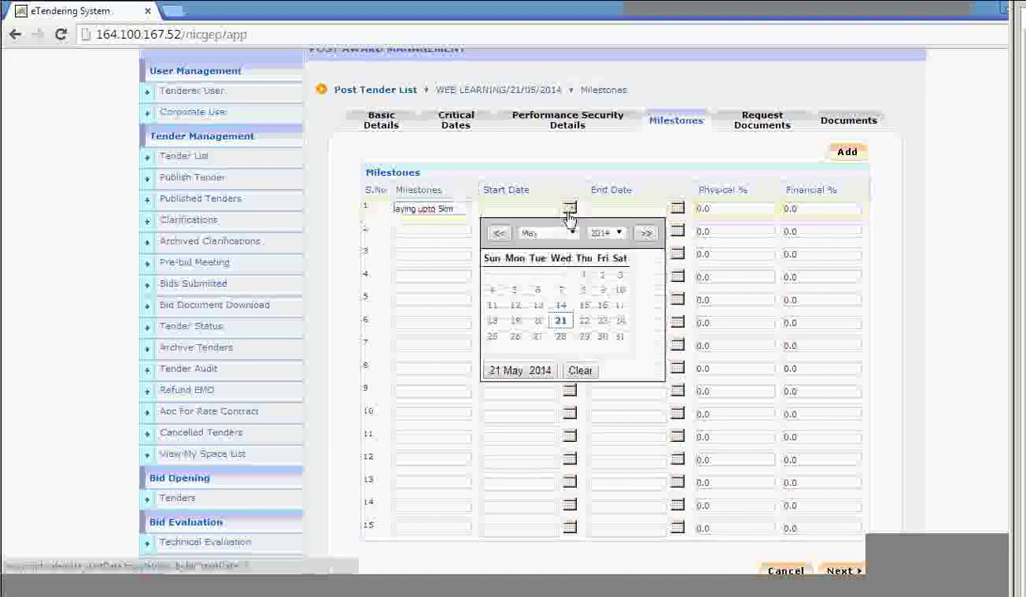
click(563, 323)
click(677, 207)
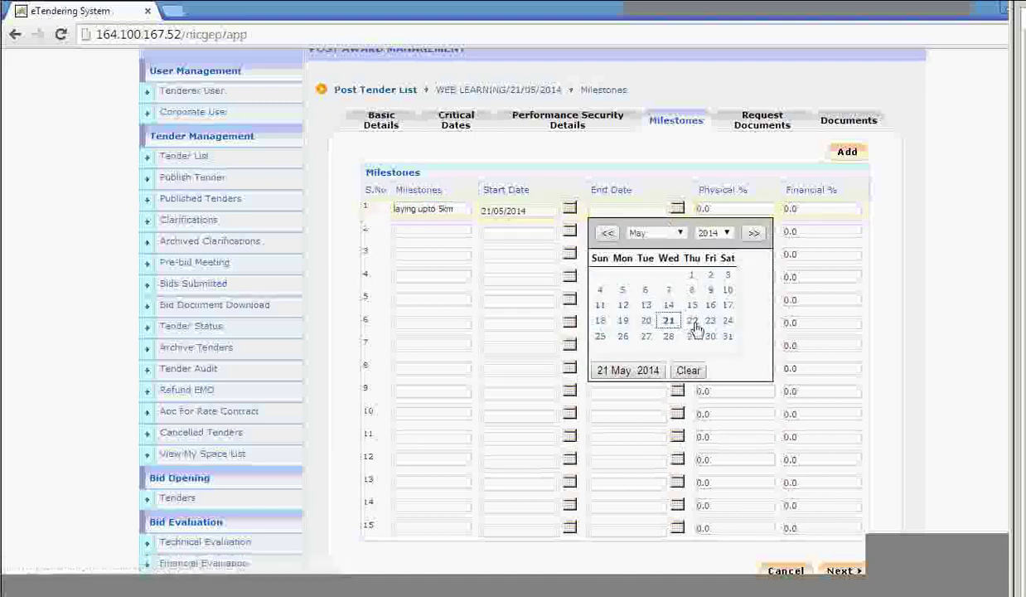
click(659, 321)
click(715, 208)
text(50)
scroll(715, 209, up, 2)
click(802, 284)
text(50)
Fill milestone 2 with the pasted description, 23–24 May, 50% physical and 50% financial, and save.
click(432, 310)
text(laying from 5 to 10km)
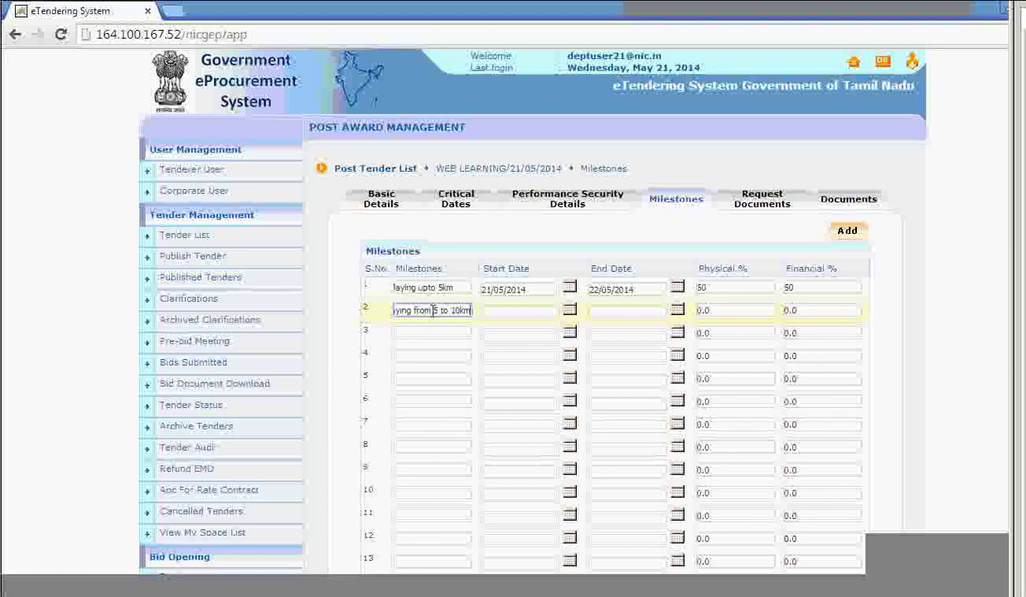
click(569, 309)
click(599, 421)
click(655, 310)
click(727, 422)
click(733, 312)
key(Tab)
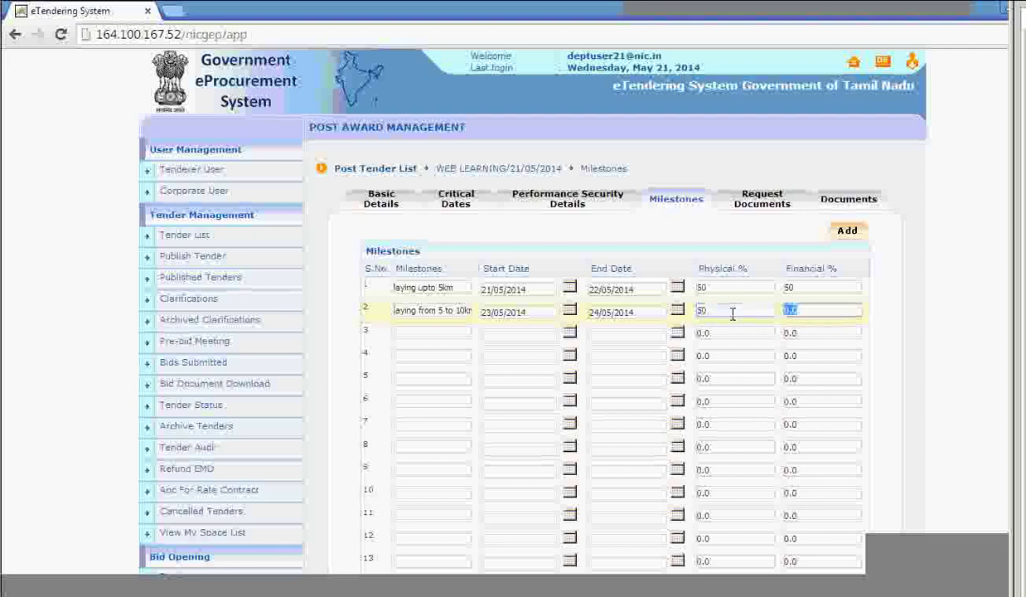
text(50)
scroll(775, 351, down, 5)
click(840, 257)
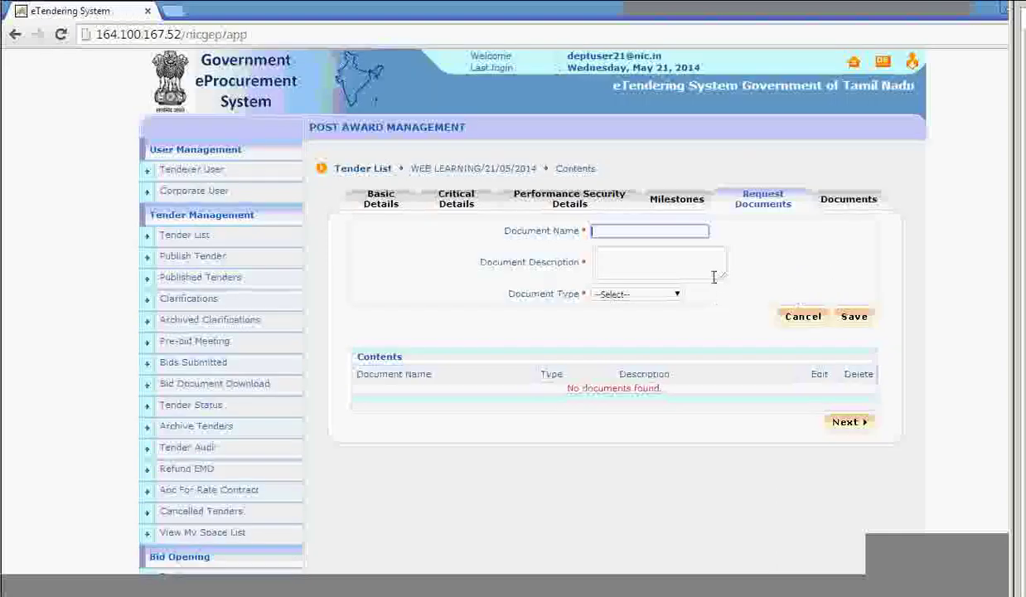
Save a 'Performance security' document request of type pdf, with its name reused as description.
click(691, 231)
click(679, 295)
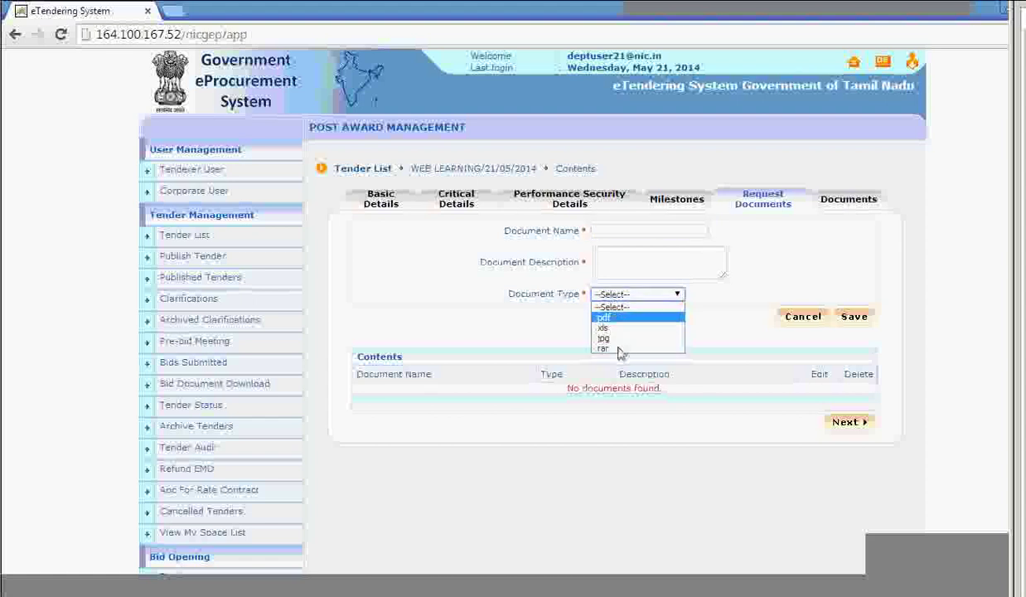
click(611, 233)
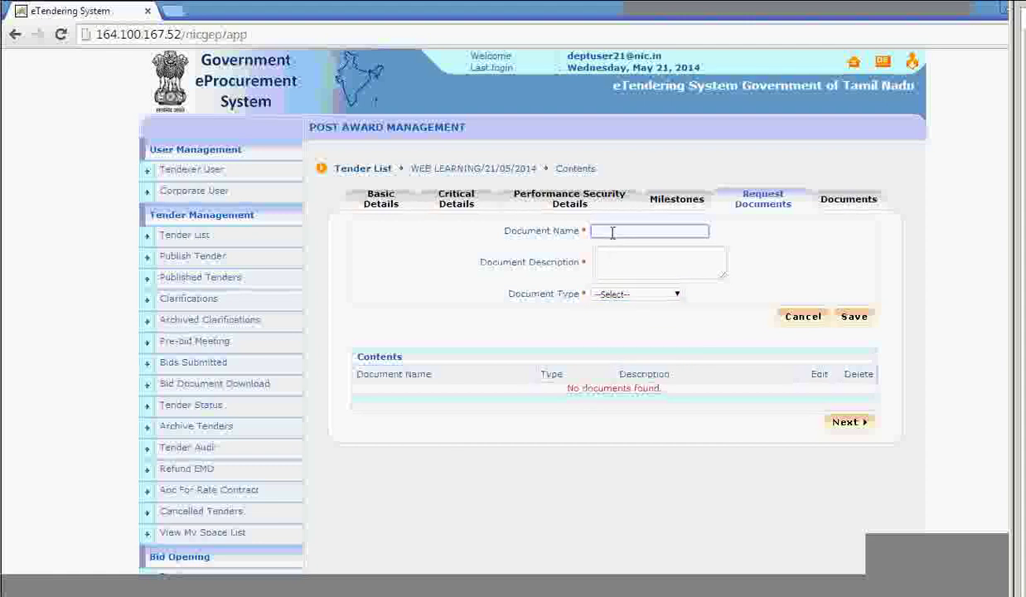
text(Performance security)
click(616, 257)
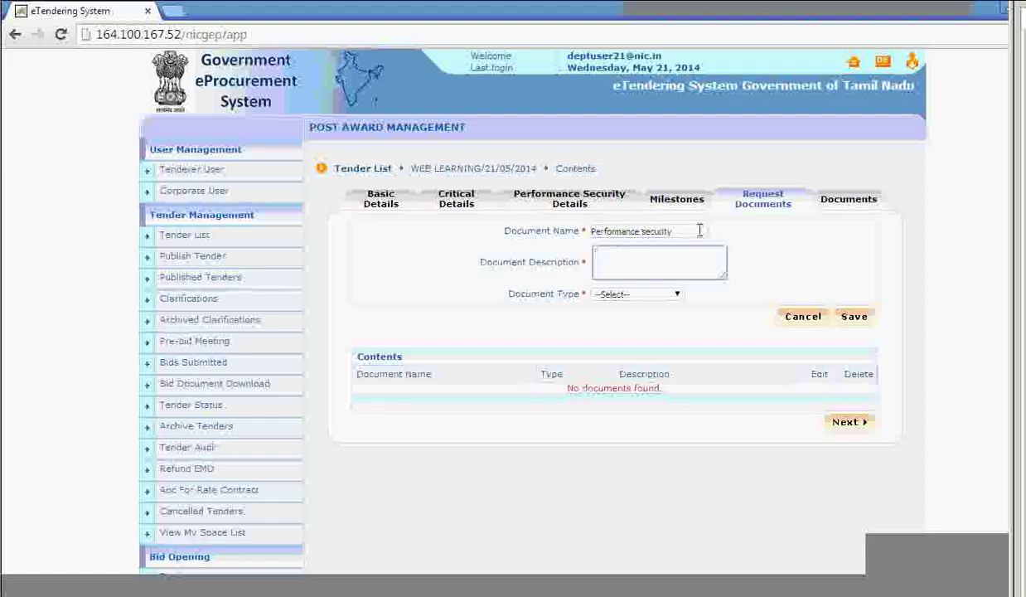
drag(700, 231, 576, 228)
key(ctrl+c)
click(616, 249)
key(ctrl+v)
click(626, 293)
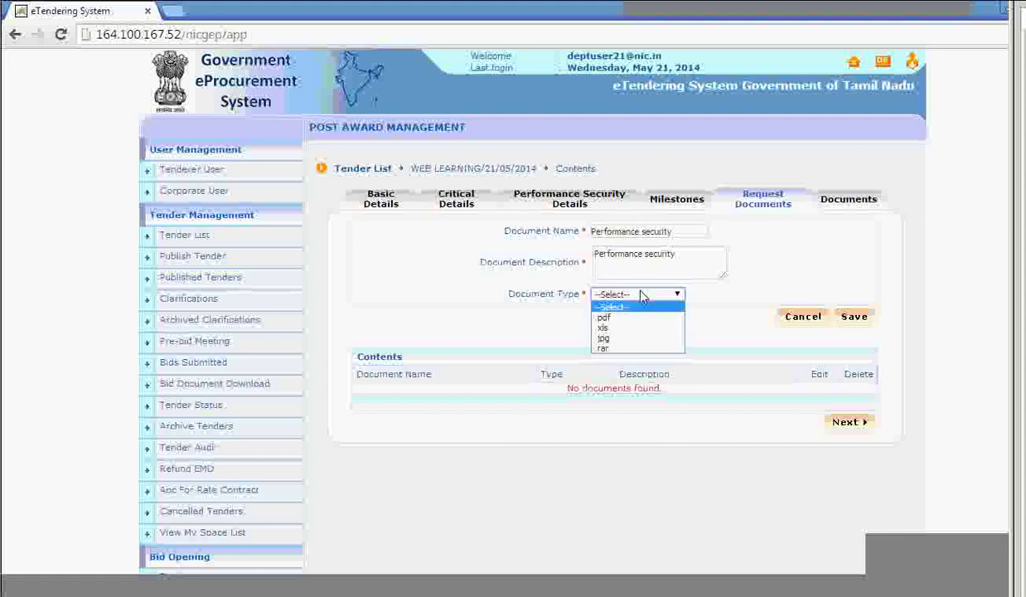
click(722, 305)
click(854, 317)
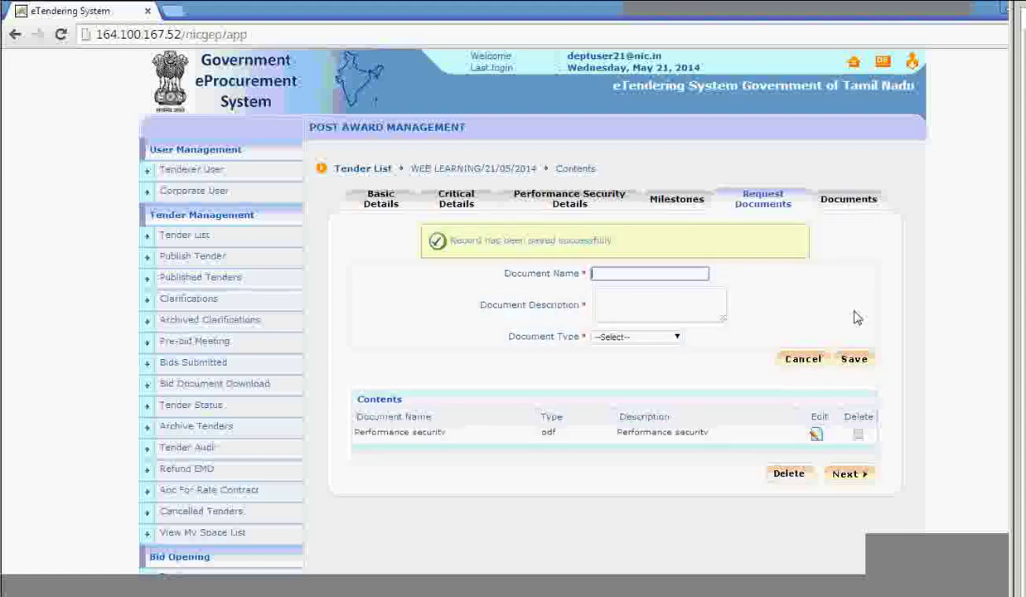
Save a 'boq' document request of type xls with description 'boq'.
click(678, 337)
click(653, 370)
click(634, 273)
text(boq)
click(630, 314)
text(boq)
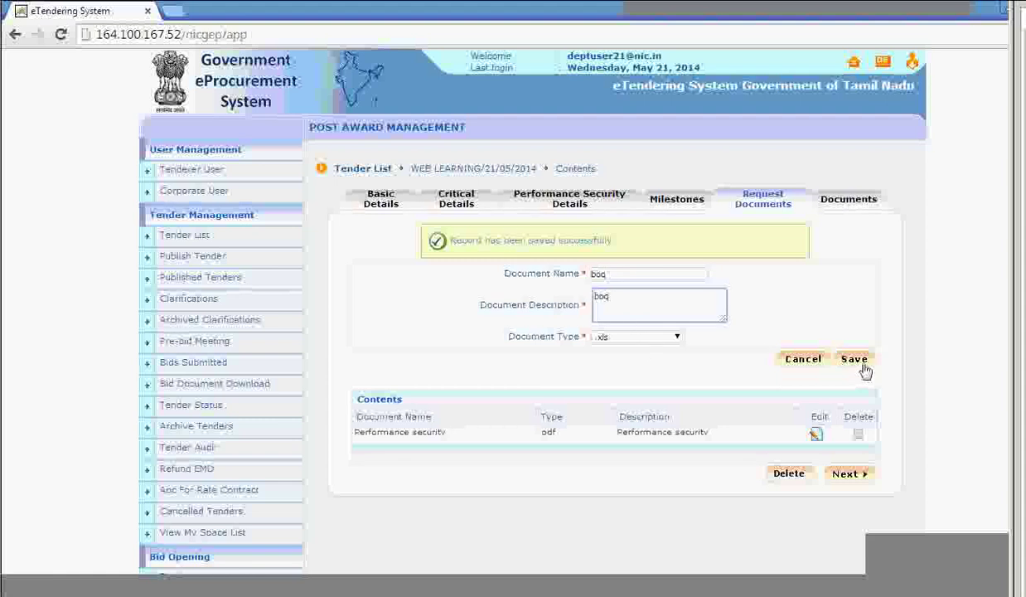
click(857, 363)
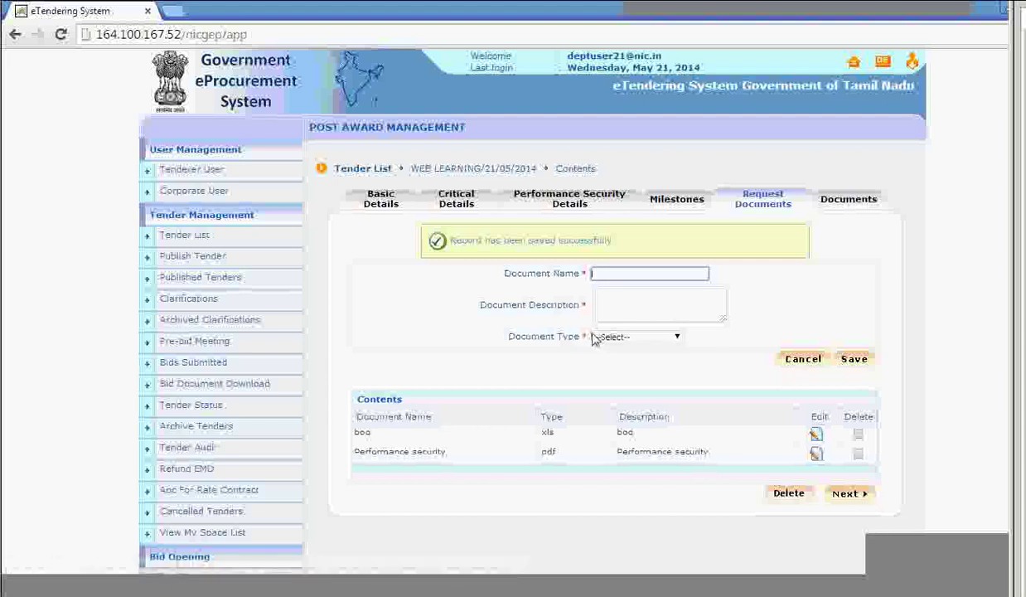
Upload Corrigendum.pdf as Tender Documents titled 'tender docs' and save it.
click(862, 500)
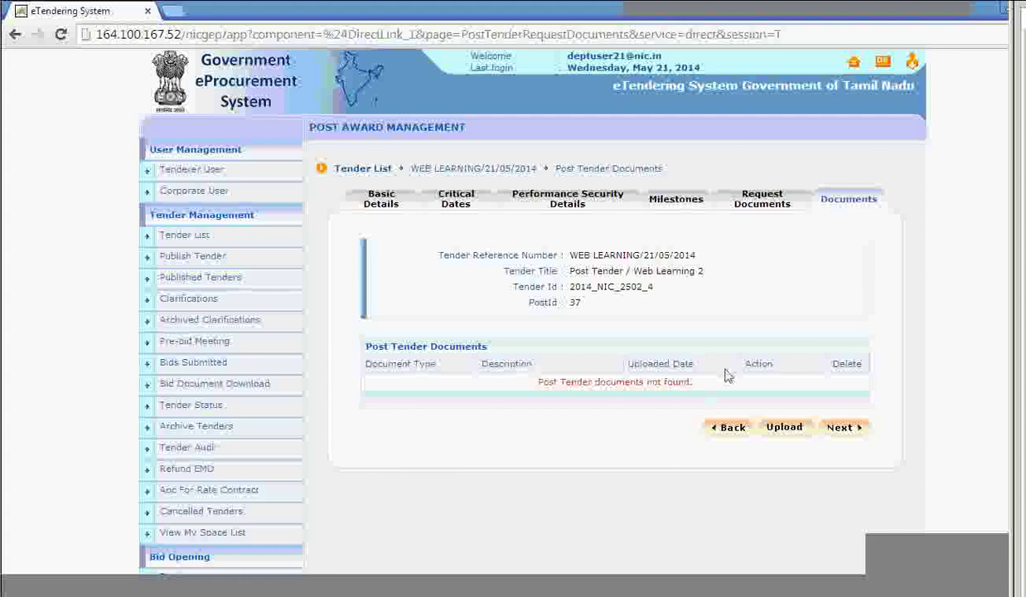
click(785, 428)
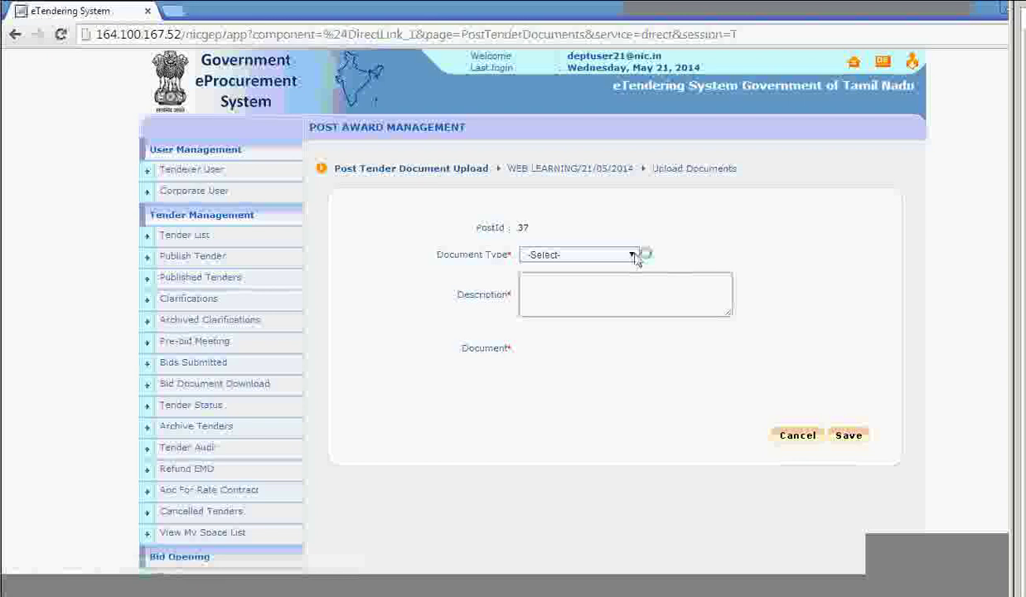
click(635, 254)
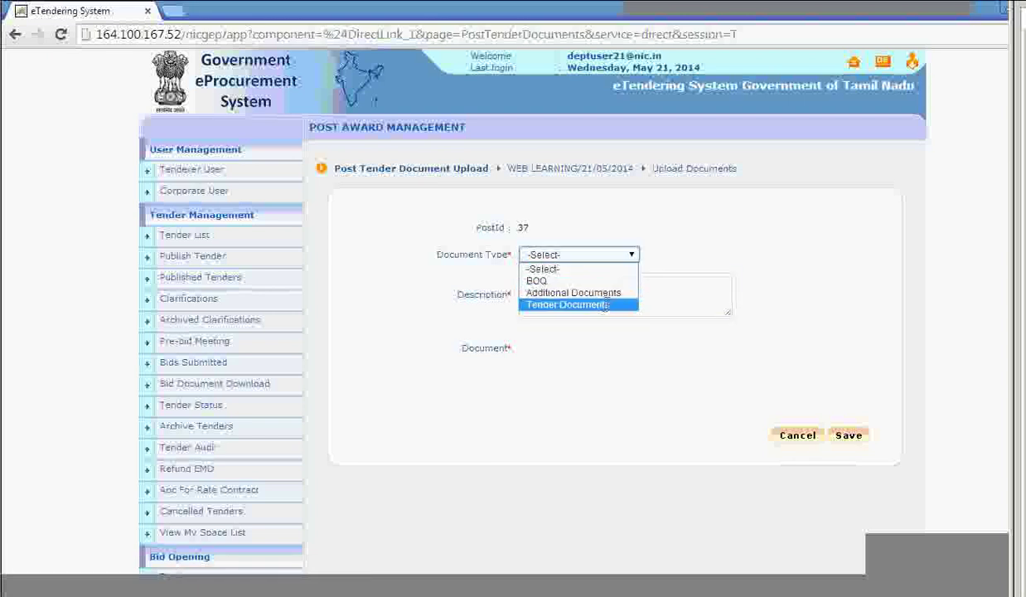
click(593, 305)
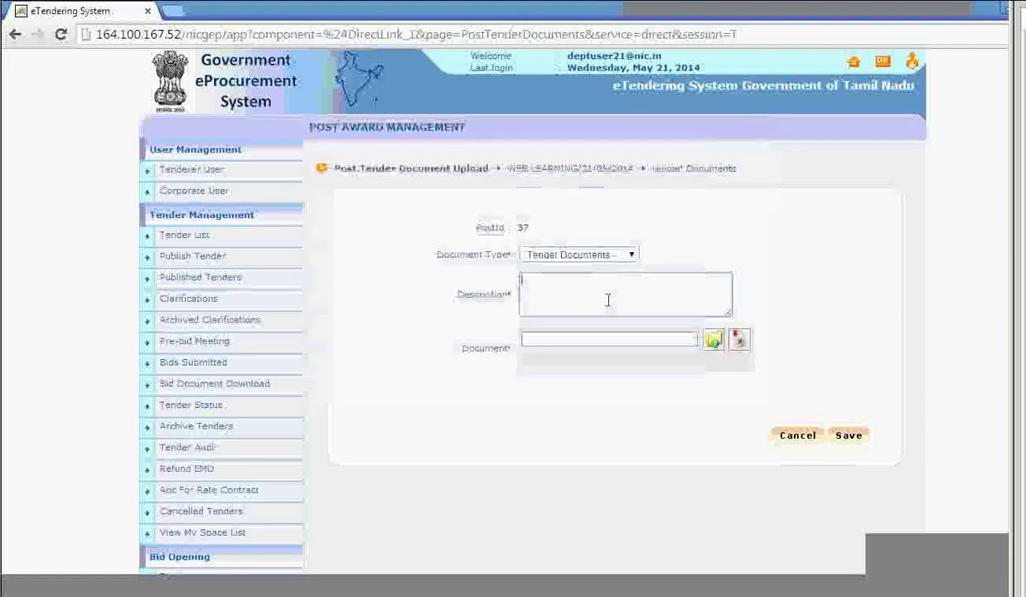
text(tender docs)
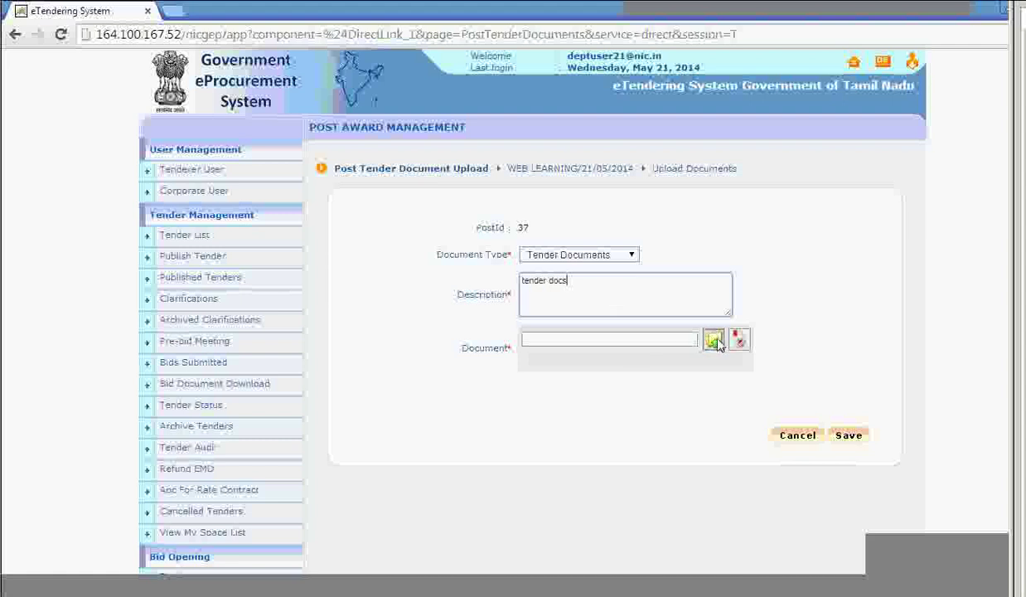
click(713, 340)
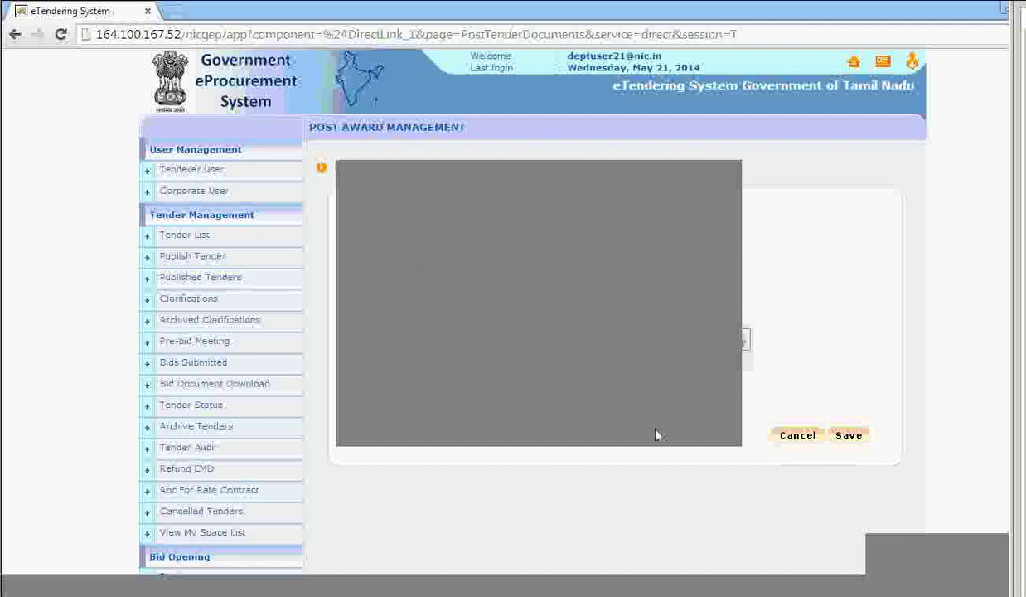
key(Escape)
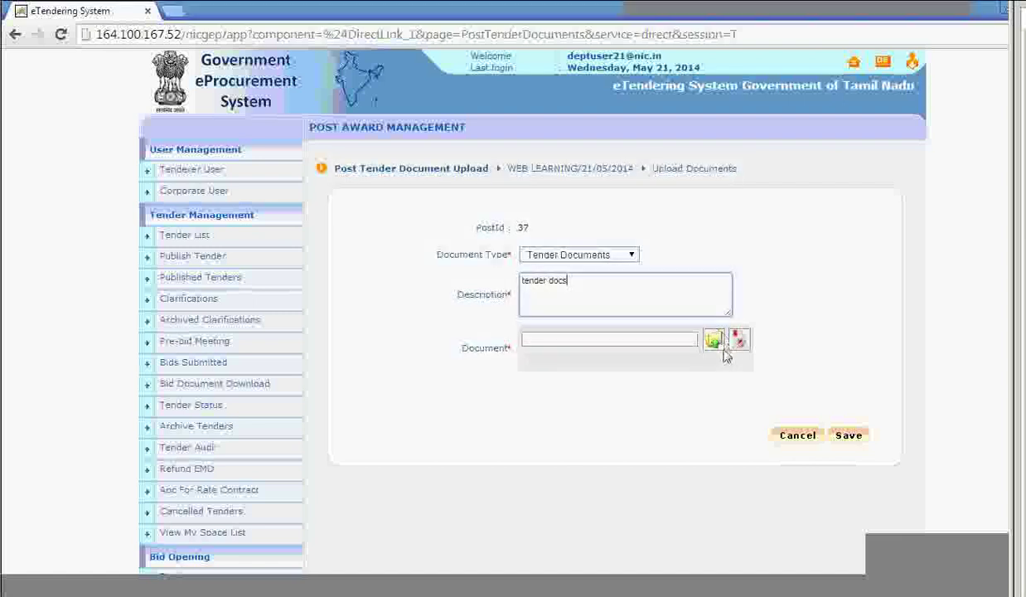
click(716, 344)
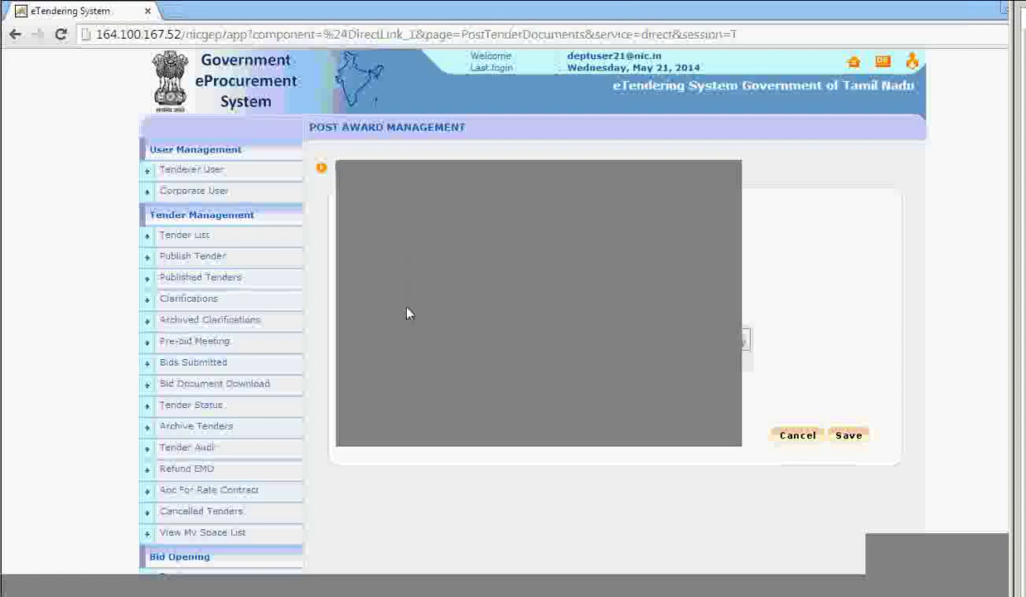
click(622, 426)
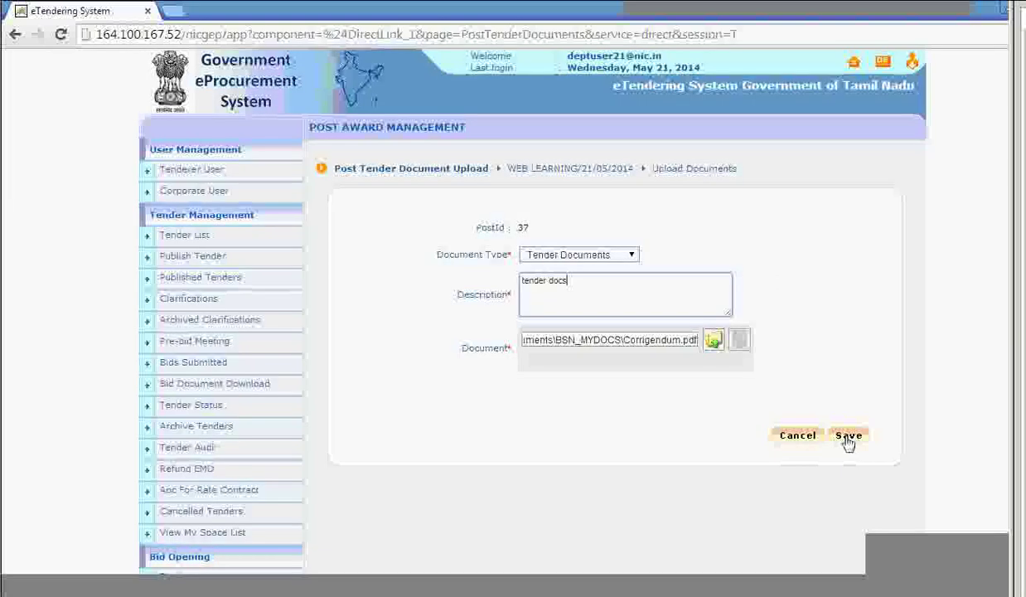
click(847, 439)
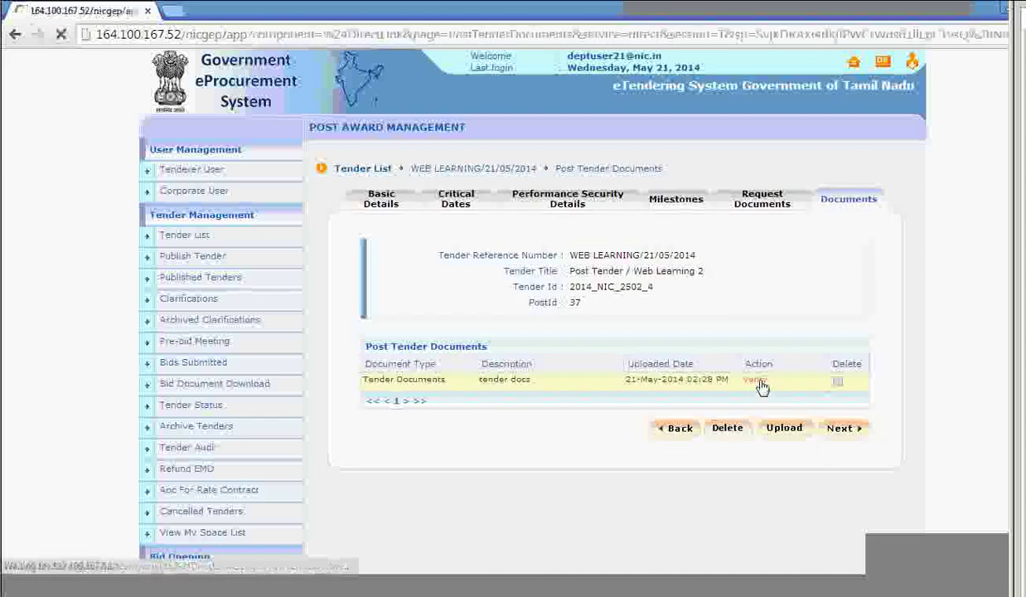
Verify the tender docs entry and save the verification.
click(760, 387)
click(525, 351)
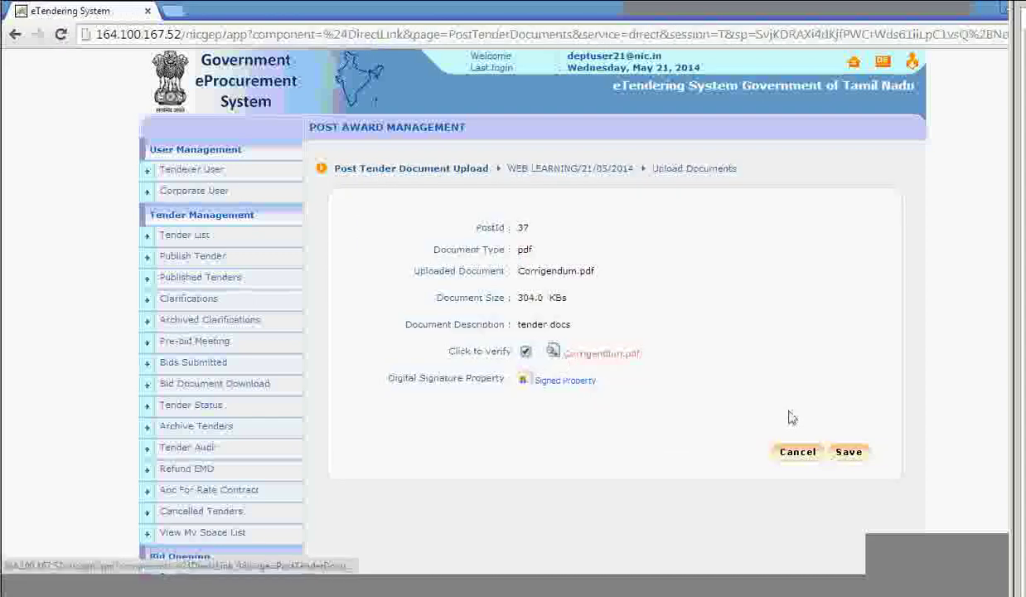
click(849, 452)
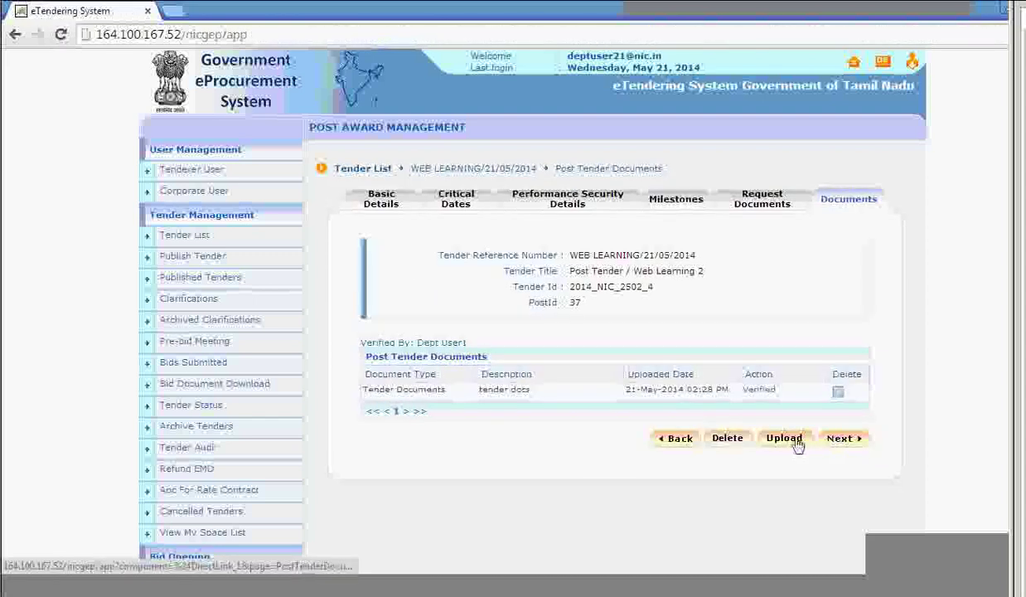
Upload the BOQ spreadsheet as a BOQ-type document described 'BOQ', digitally sign it, and save.
click(784, 437)
click(617, 255)
click(582, 282)
click(586, 295)
text(BOQ)
click(710, 341)
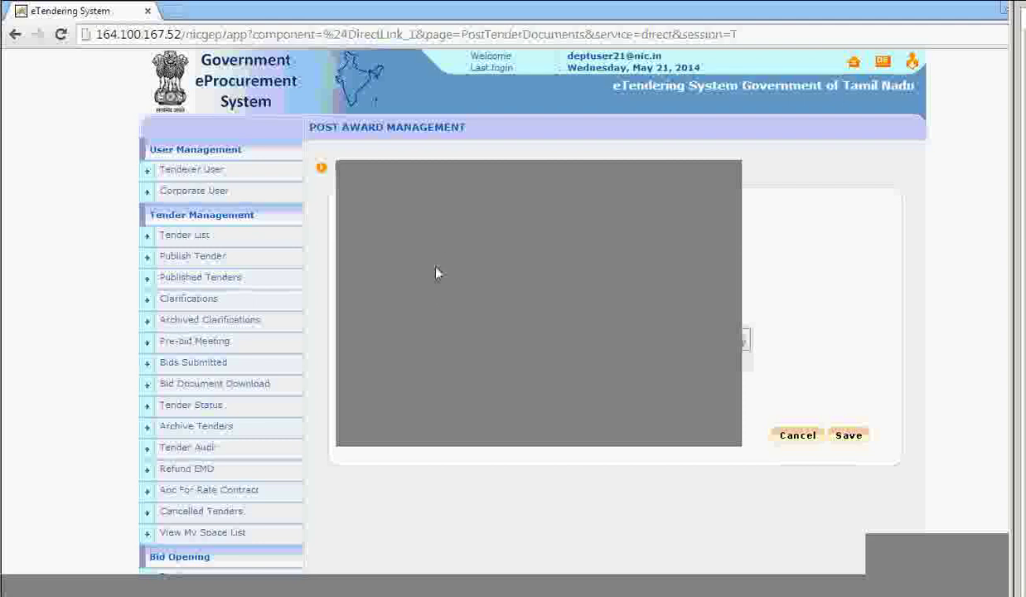
click(628, 428)
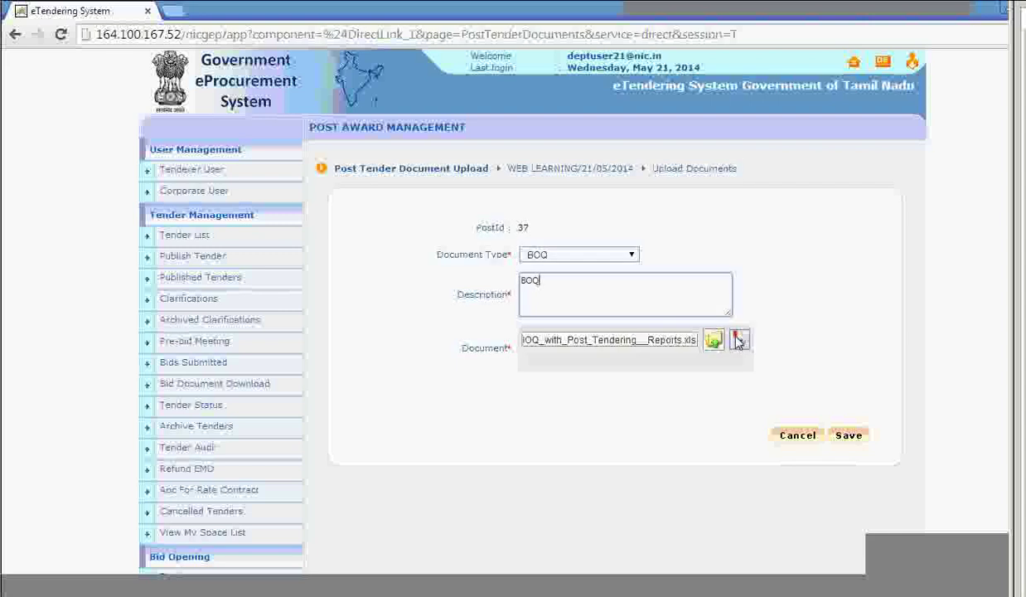
click(738, 341)
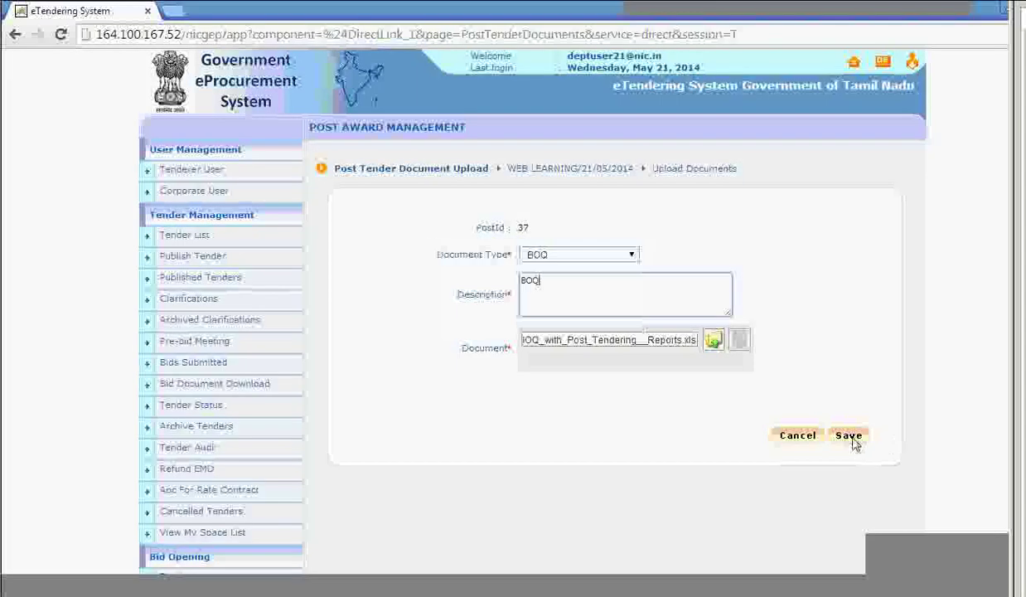
click(851, 437)
Verify the uploaded BOQ document entry and save it.
click(757, 390)
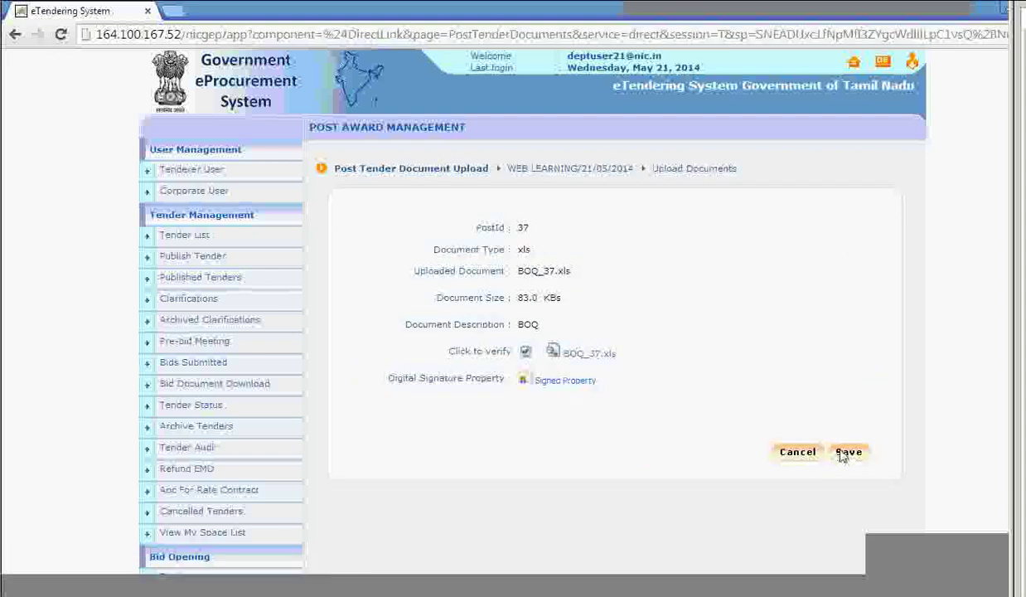
click(845, 452)
click(841, 456)
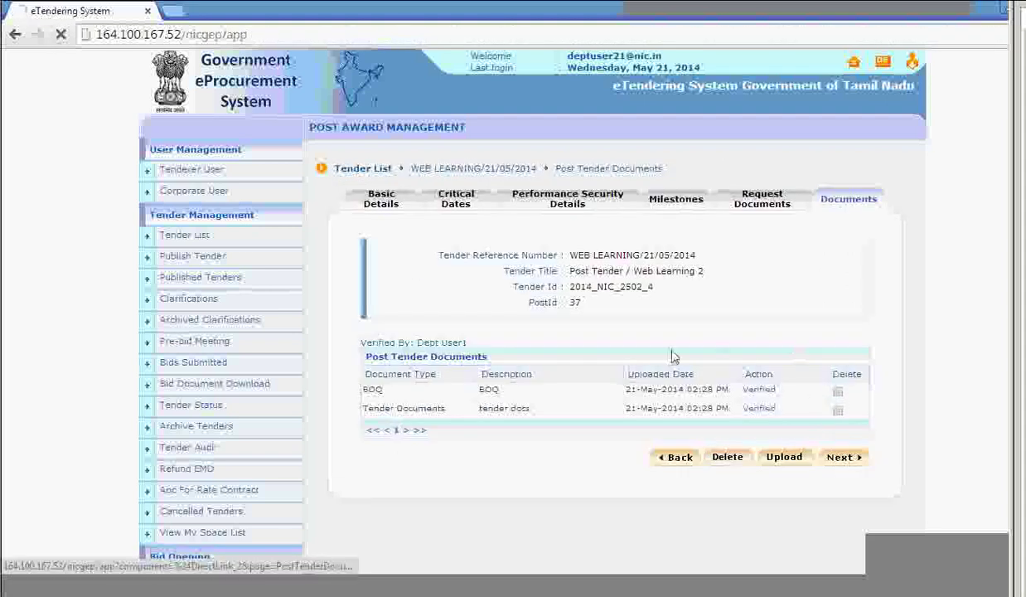
Review every section of the Post Tender Details page and freeze the details.
scroll(730, 335, down, 10)
scroll(662, 342, up, 4)
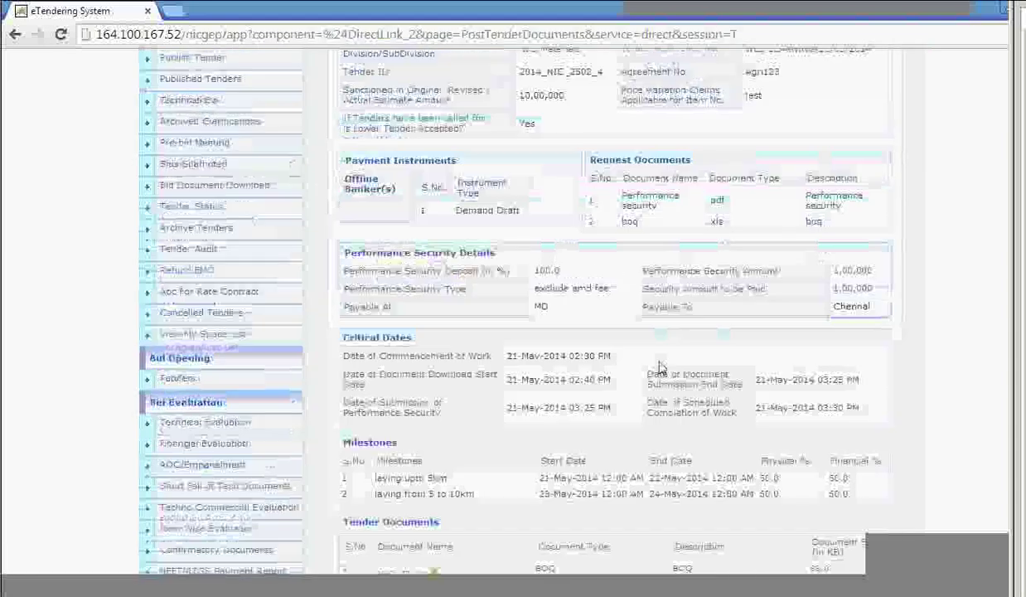
scroll(658, 361, up, 4)
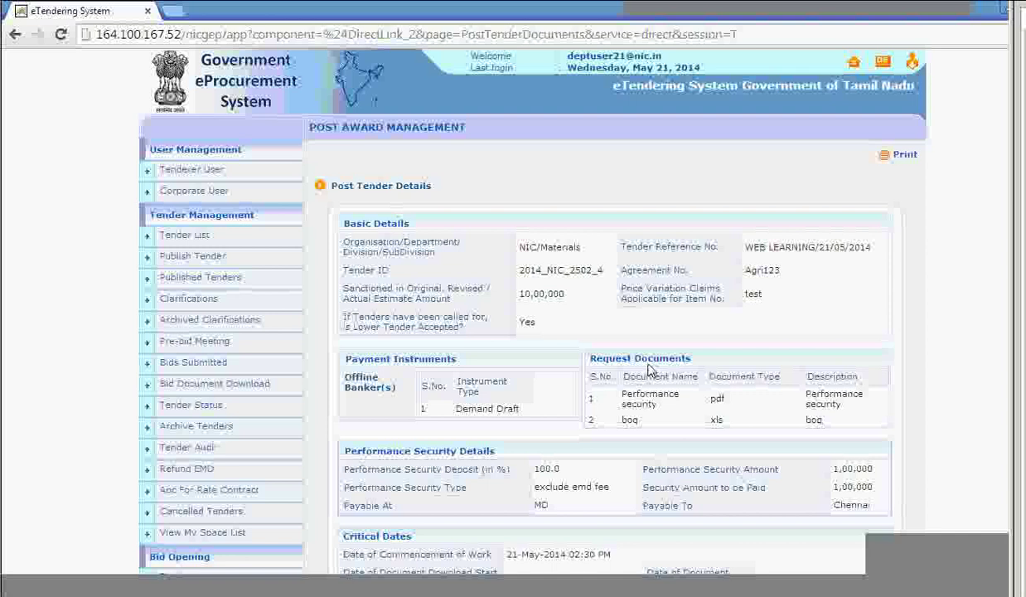
scroll(649, 369, down, 8)
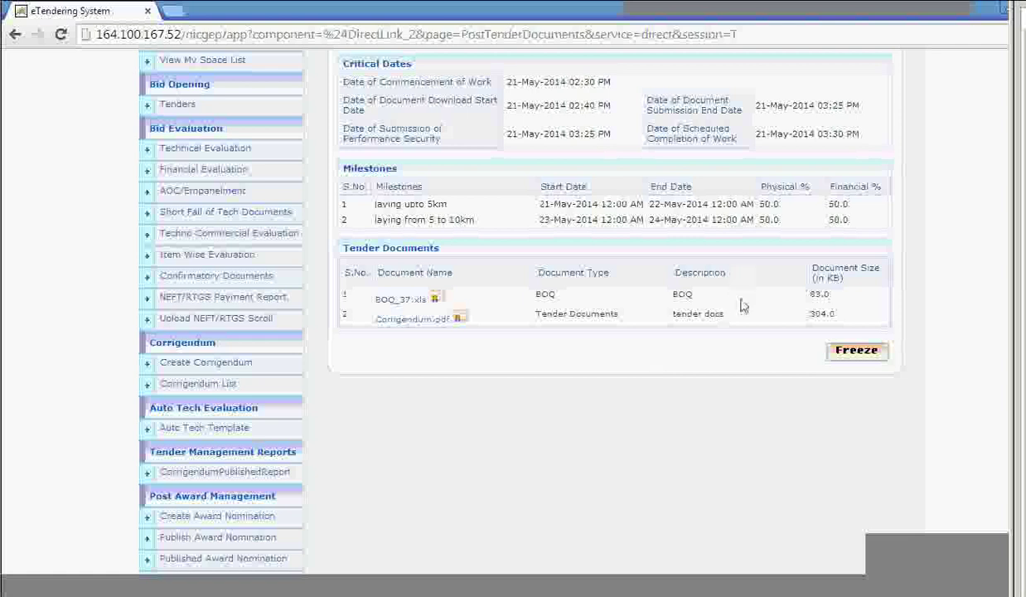
scroll(724, 370, up, 4)
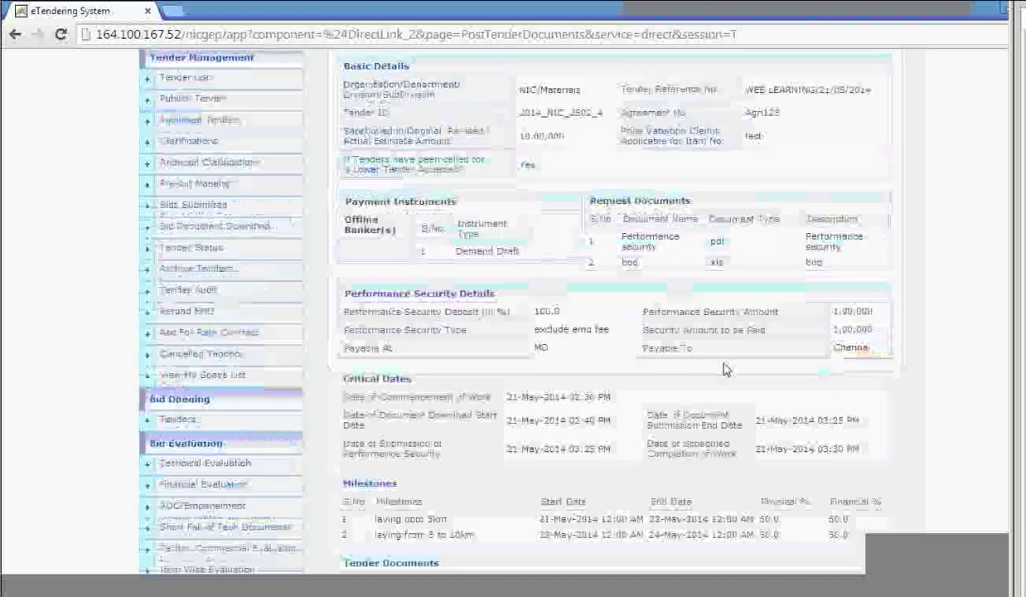
scroll(724, 370, up, 2)
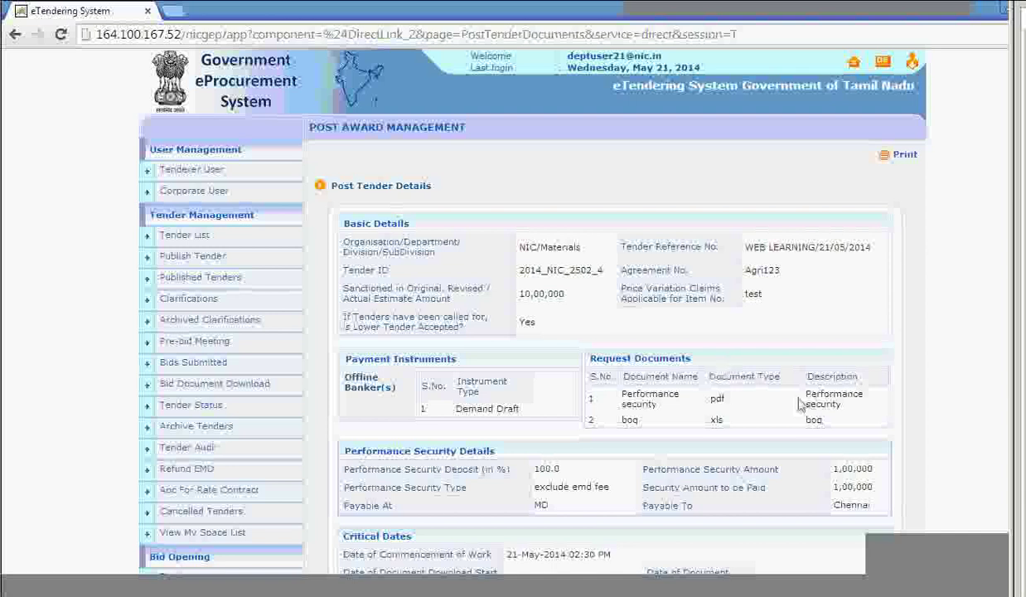
scroll(700, 396, down, 2)
scroll(854, 448, down, 3)
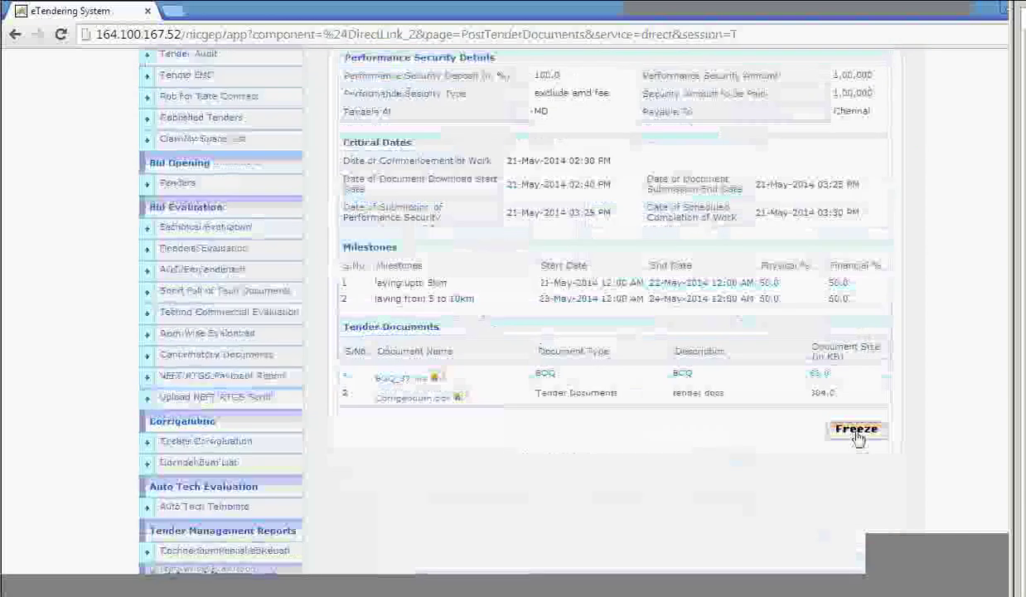
click(857, 429)
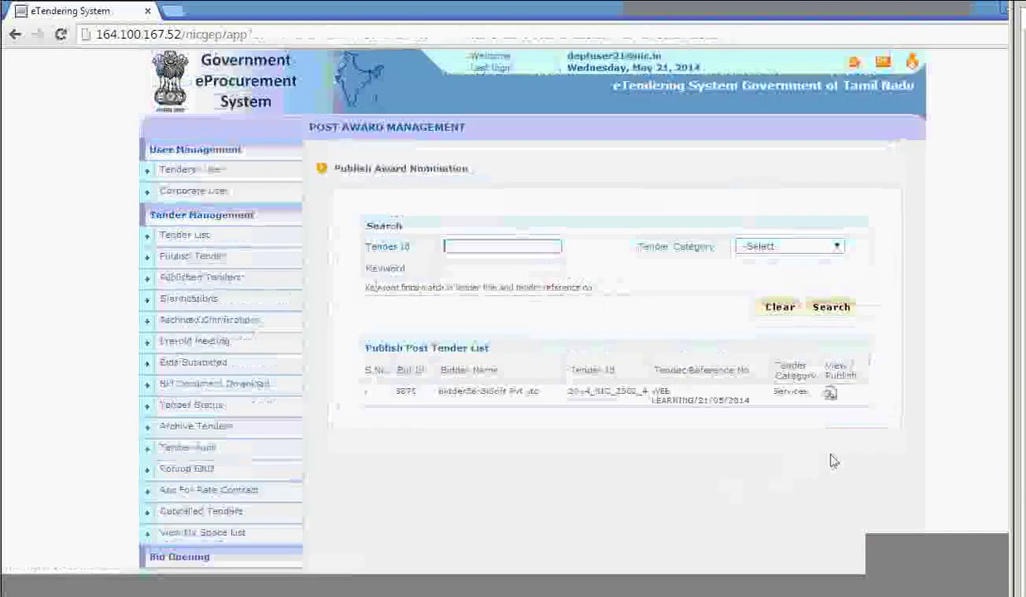
scroll(572, 356, down, 3)
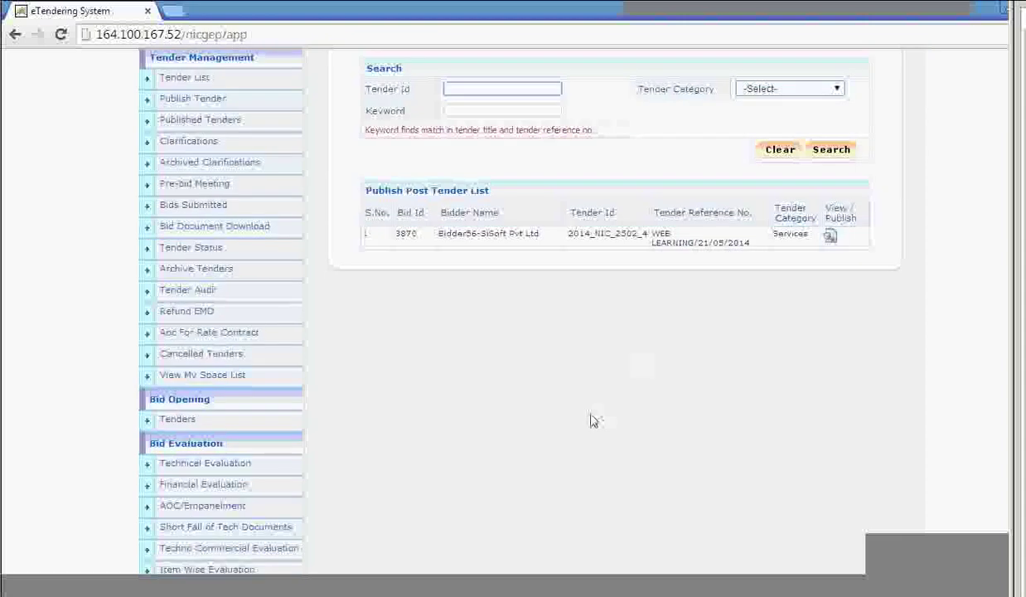
scroll(420, 421, down, 5)
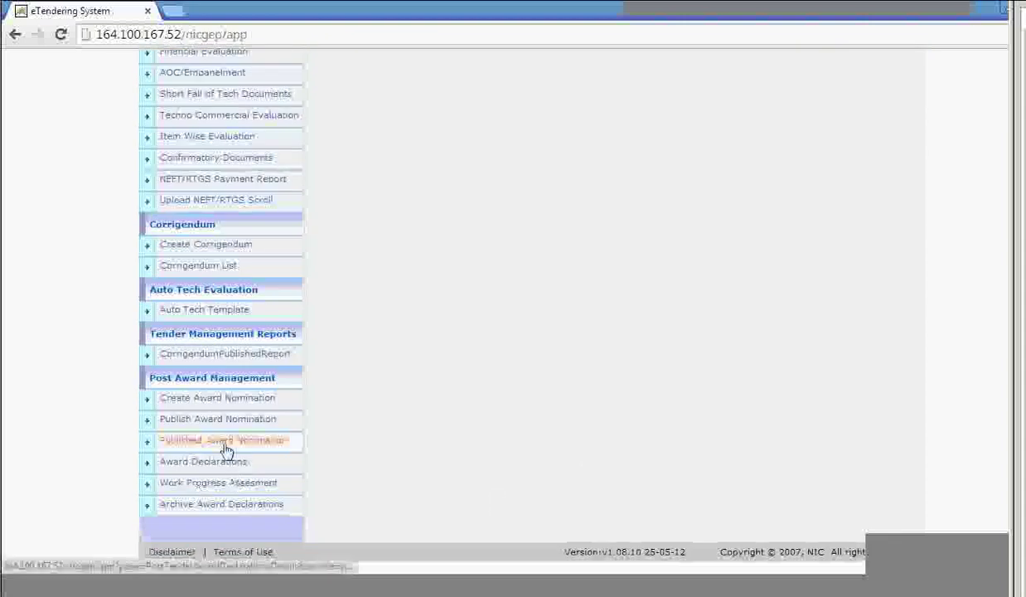
click(241, 407)
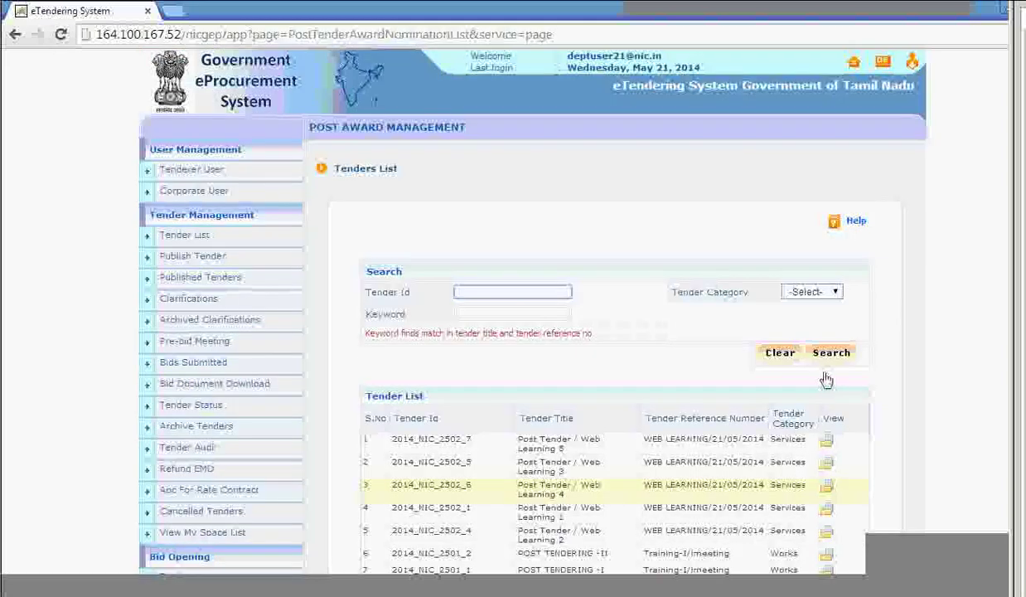
scroll(826, 379, down, 2)
click(825, 378)
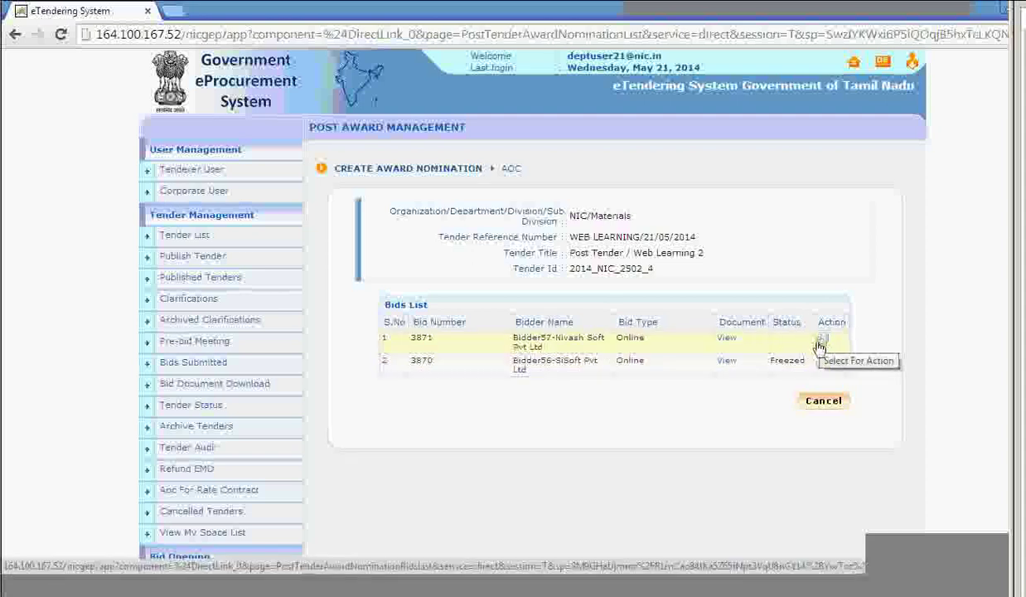
scroll(676, 462, down, 1)
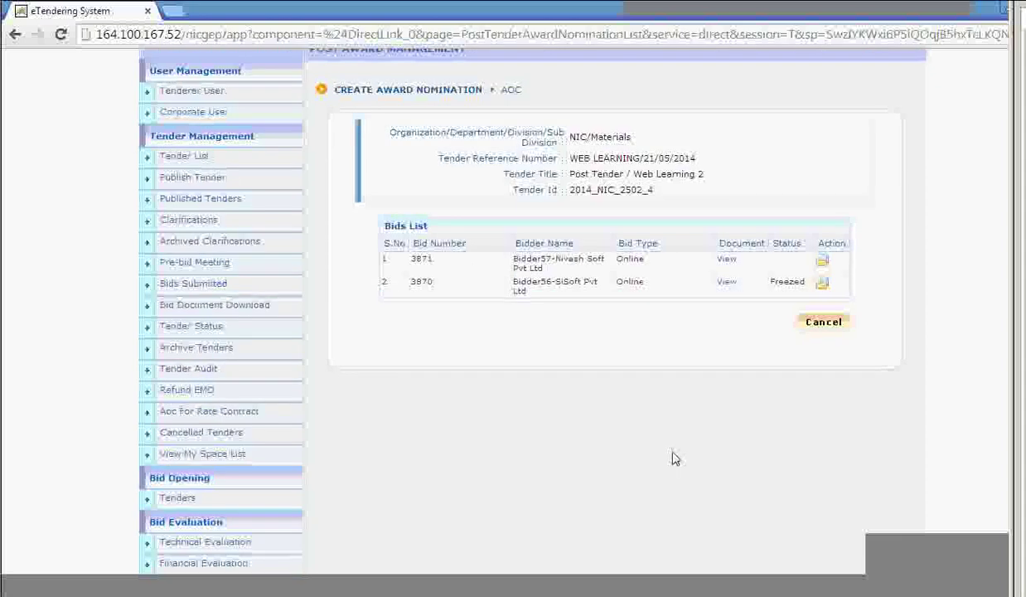
scroll(676, 455, down, 6)
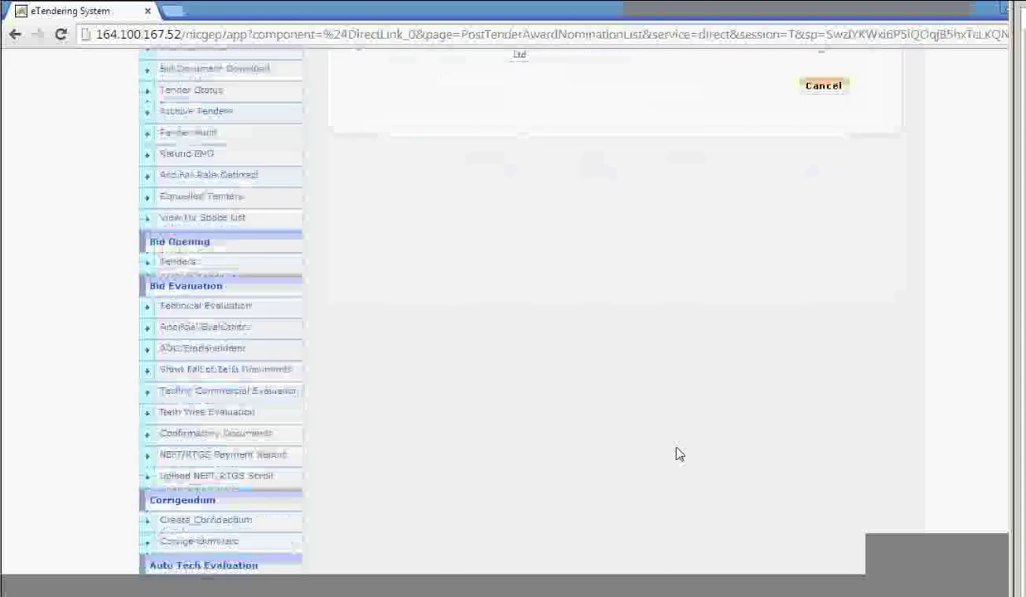
click(261, 419)
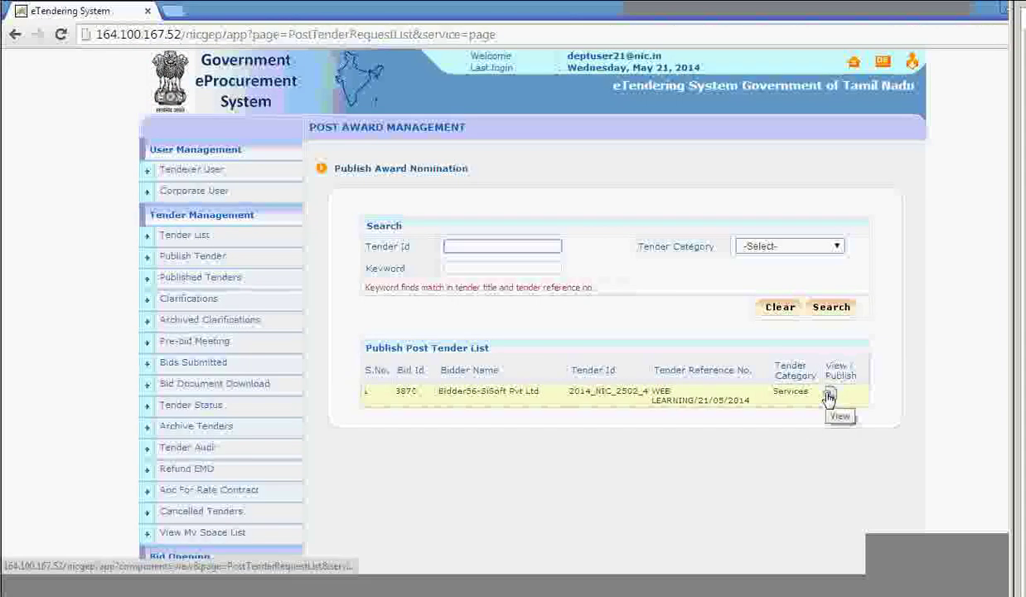
Look over the frozen tender's details, then bring up the Create Award Nomination tender list.
click(828, 396)
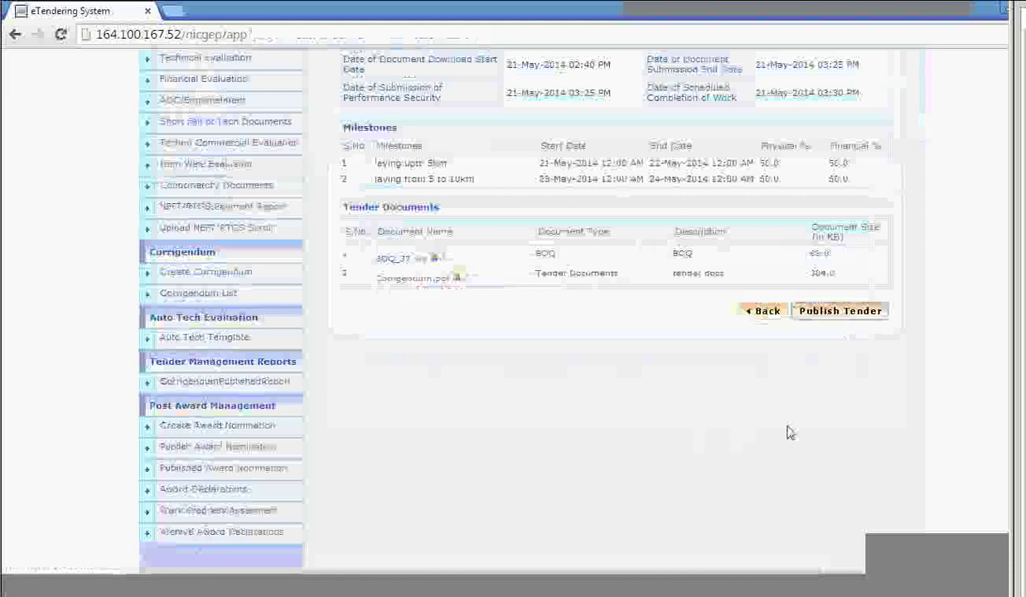
scroll(837, 315, up, 4)
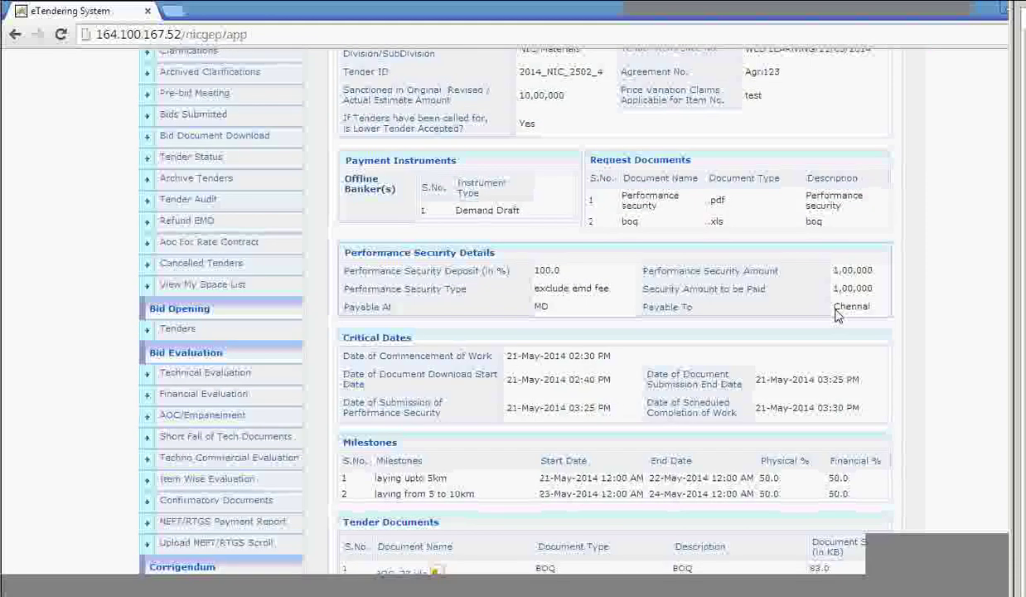
scroll(838, 334, up, 3)
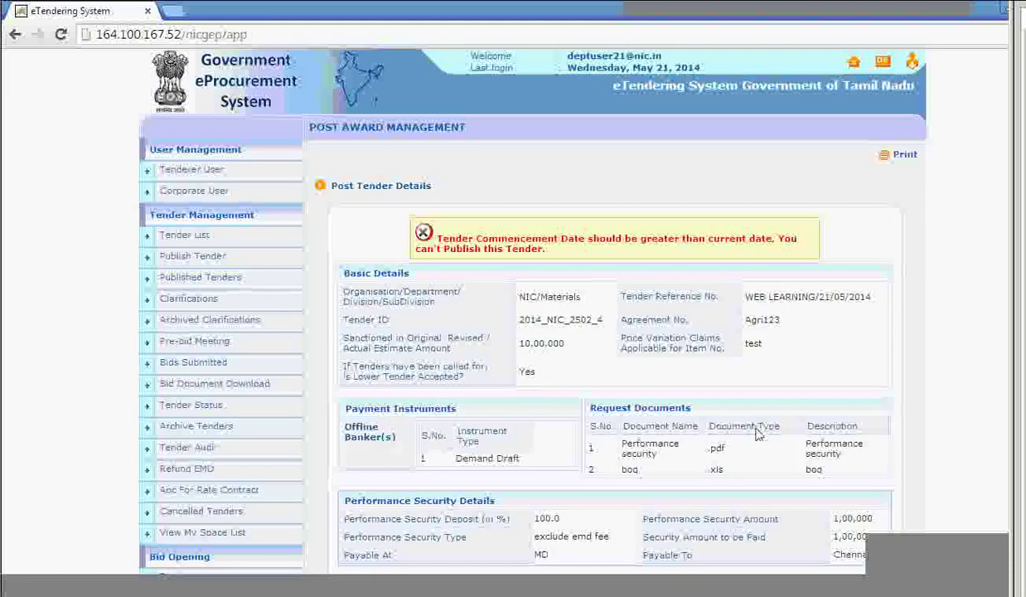
scroll(269, 423, down, 10)
click(260, 401)
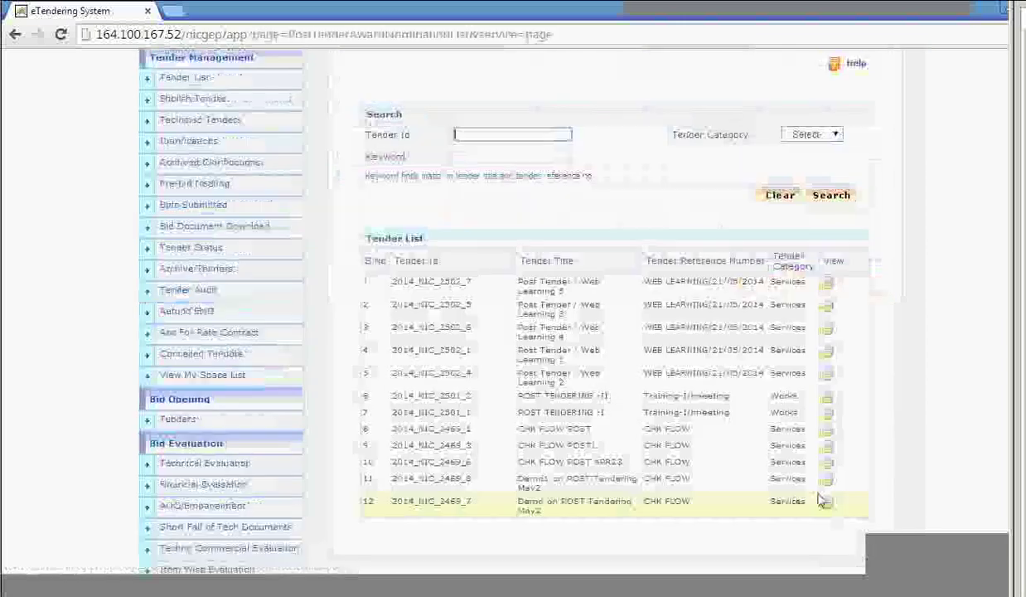
Set bid 3870's work commencement minutes to 35 (14:35) for tender 2014_NIC_2502_4 and save the dates.
click(828, 377)
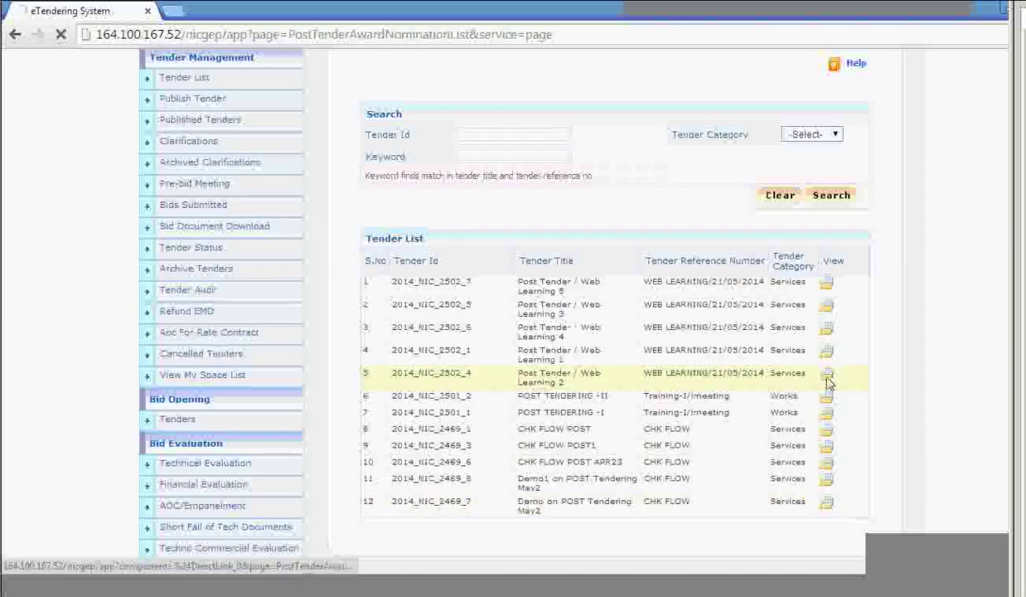
click(823, 367)
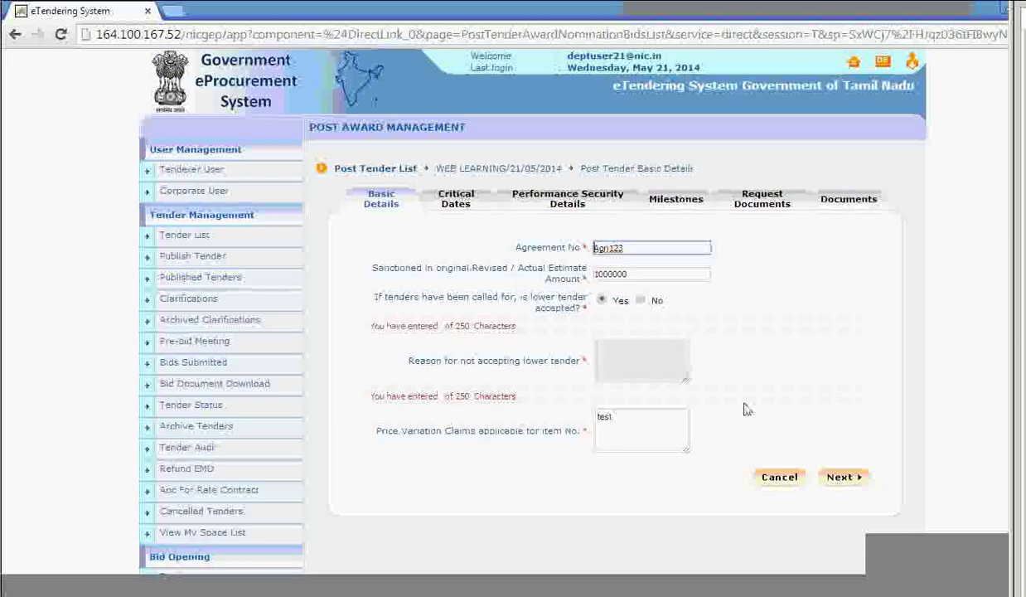
click(846, 478)
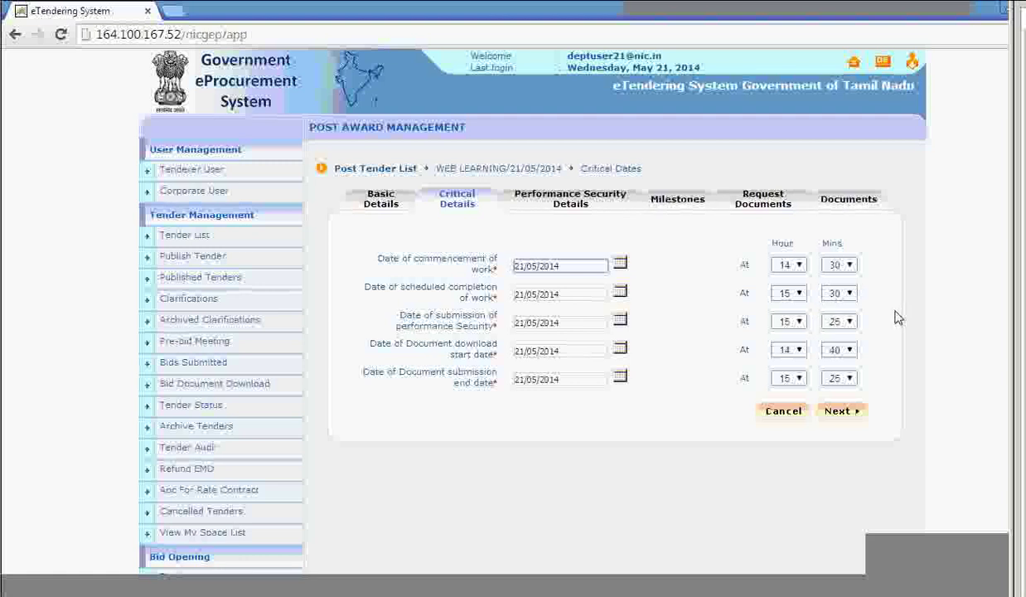
click(845, 265)
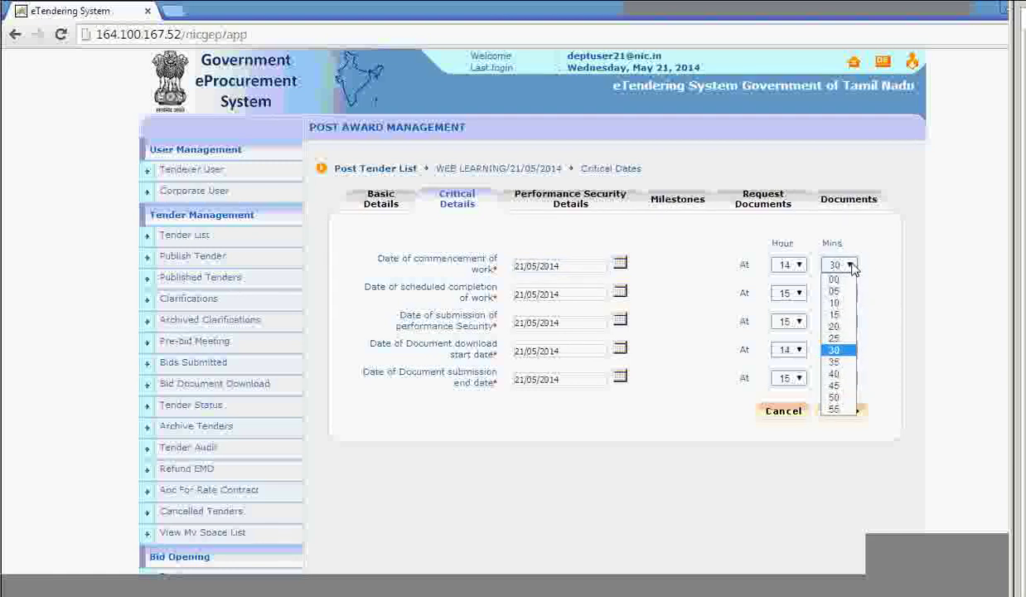
click(841, 362)
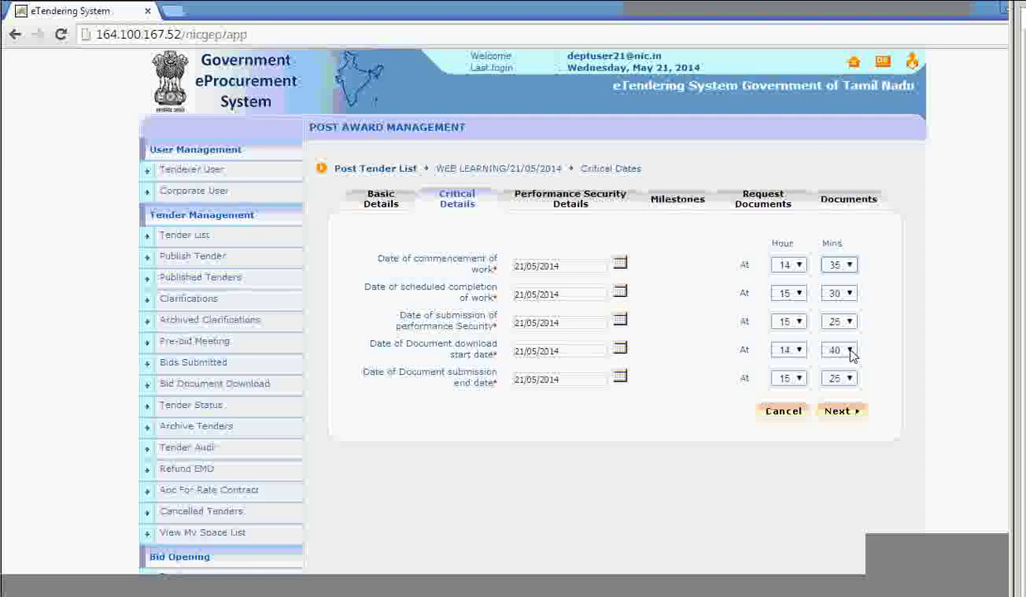
click(842, 411)
scroll(410, 381, down, 3)
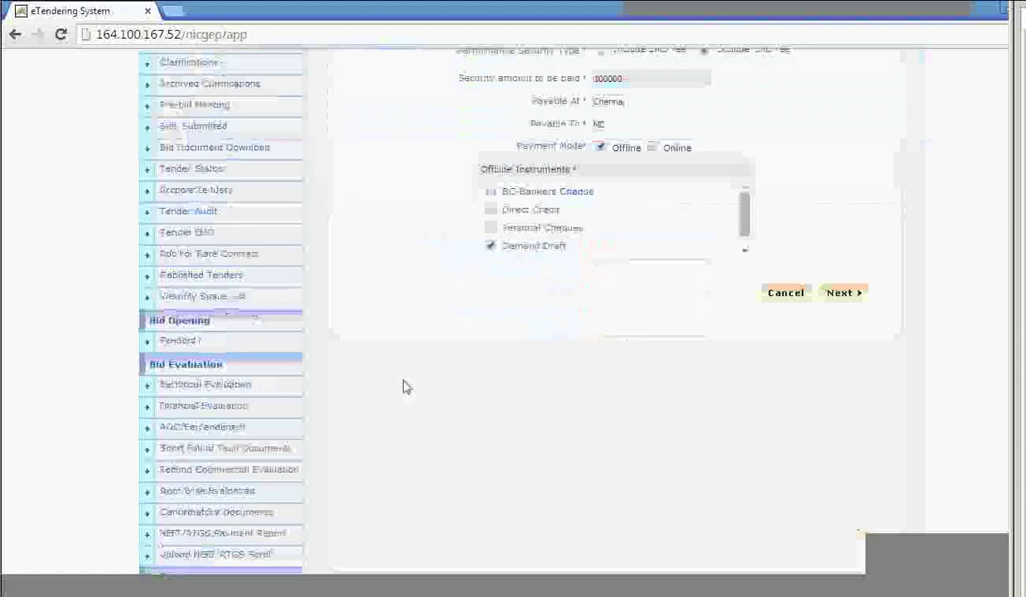
scroll(291, 453, down, 3)
click(291, 452)
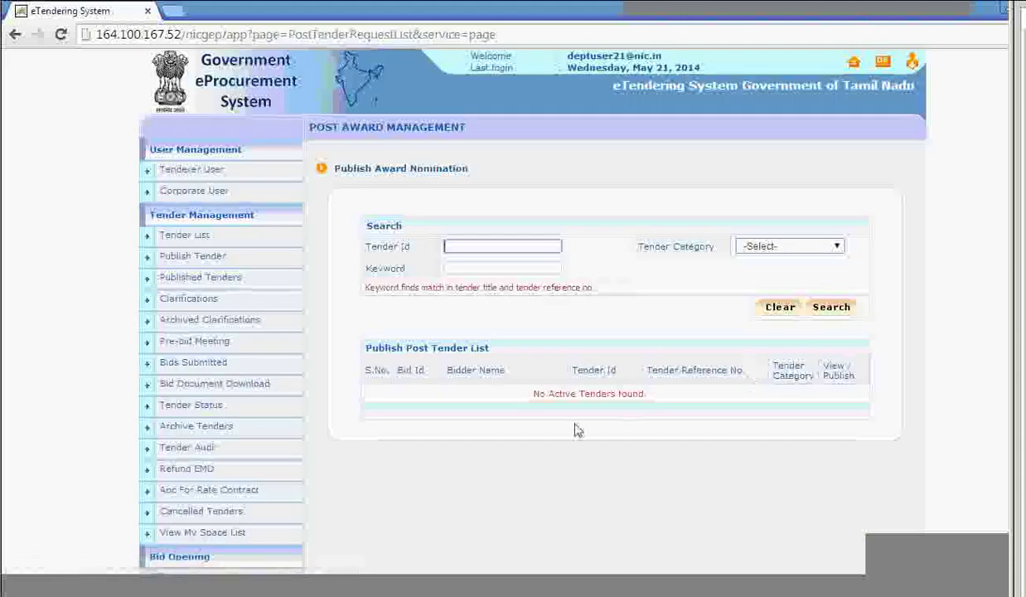
Open bid 3870's award details for tender 2014_NIC_2502_4, then return to the award nomination tender list.
scroll(511, 422, down, 4)
scroll(281, 506, down, 3)
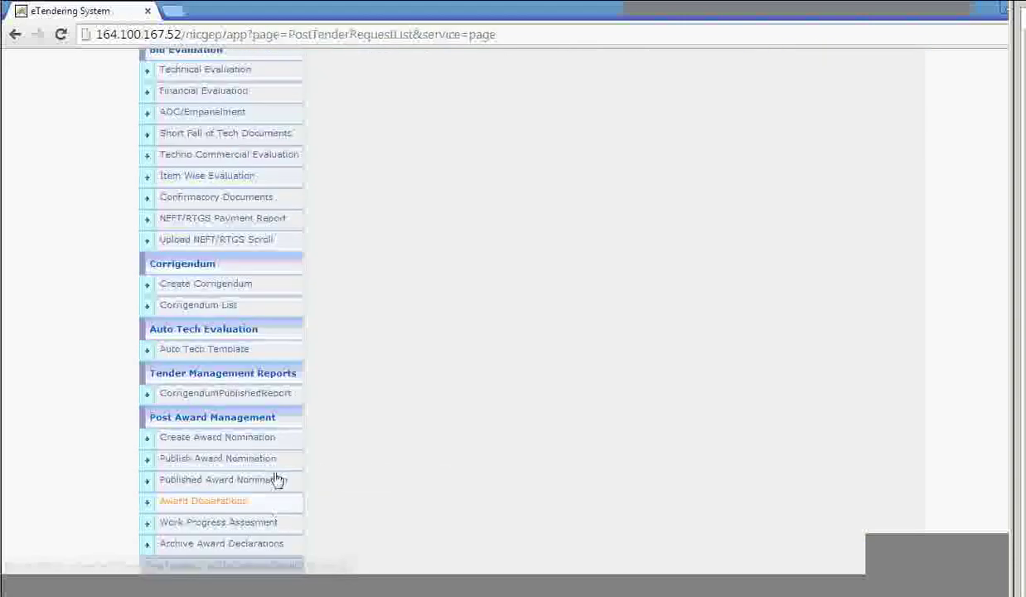
scroll(415, 474, up, 7)
scroll(405, 479, down, 7)
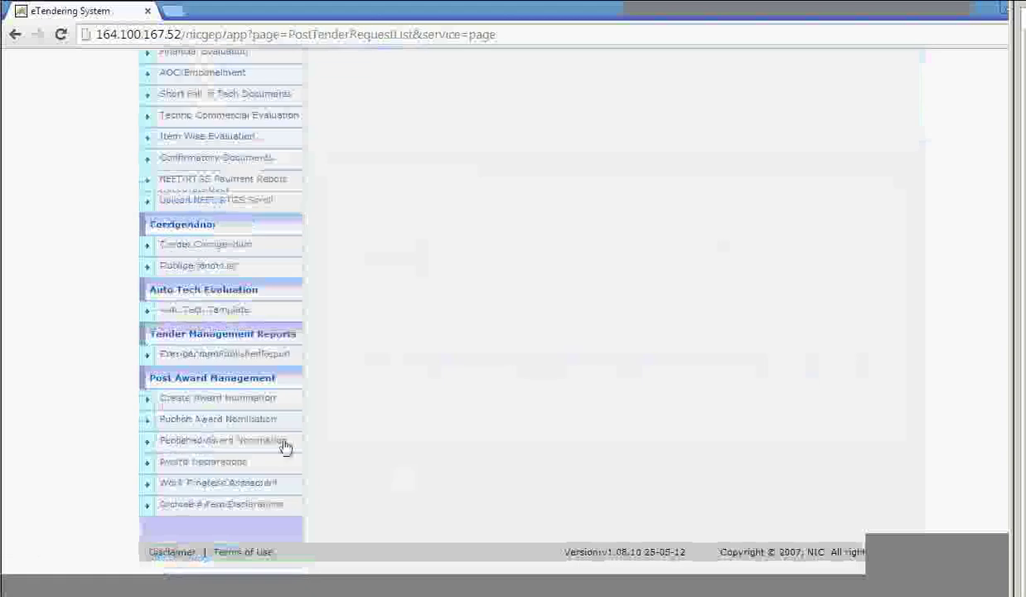
click(300, 398)
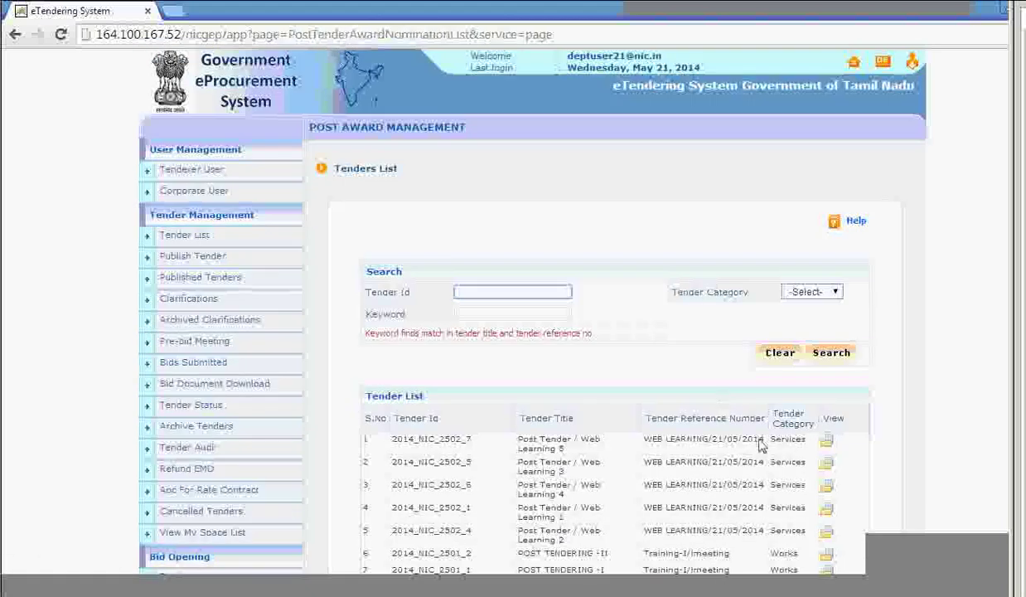
click(828, 460)
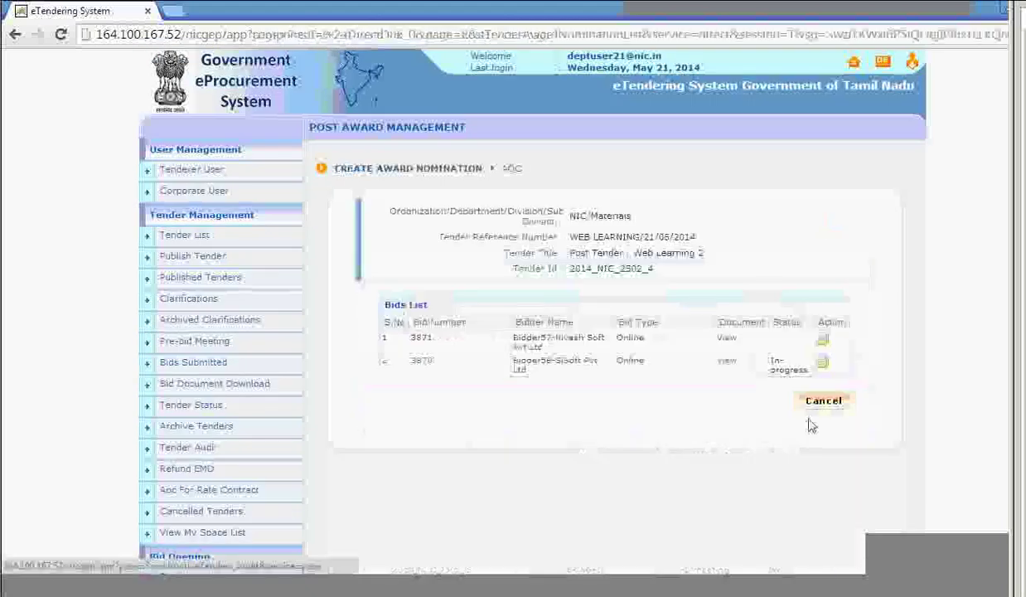
click(823, 364)
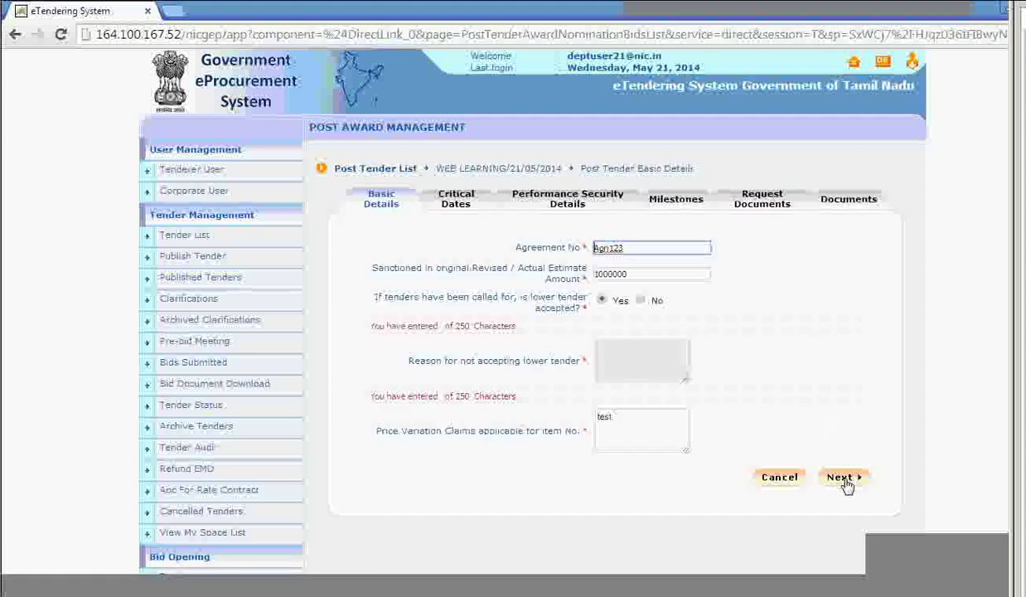
scroll(311, 440, down, 8)
scroll(313, 445, down, 1)
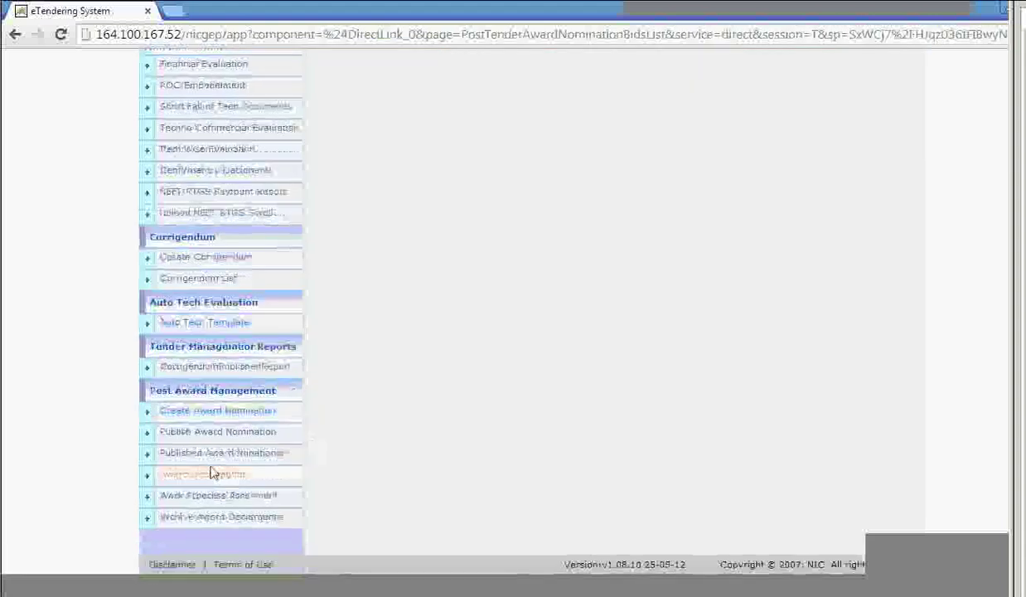
click(222, 413)
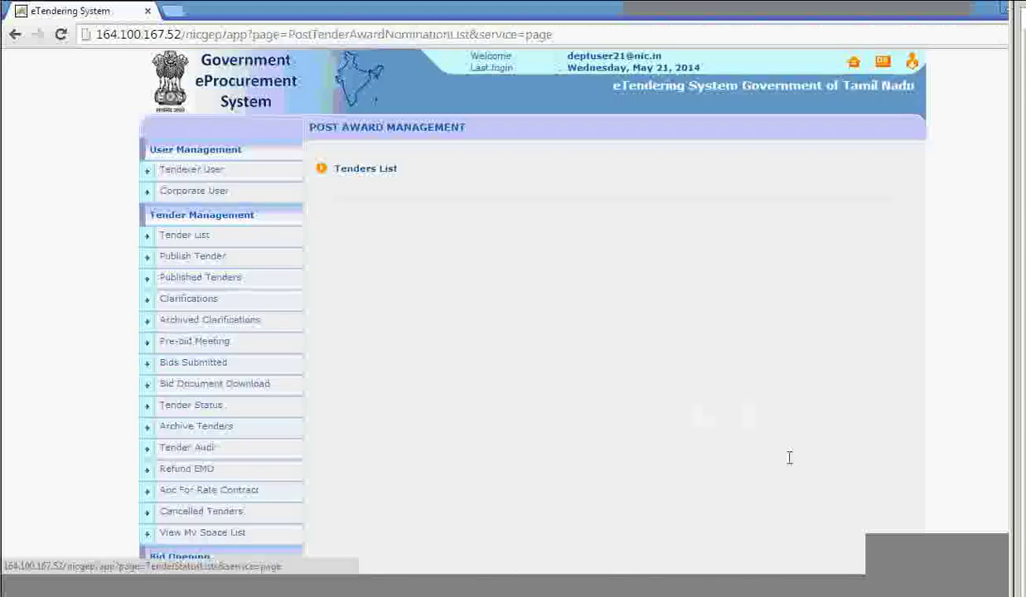
Reopen bid 3870 and accept the critical dates, performance security, milestones and requested documents.
scroll(812, 415, down, 3)
click(826, 297)
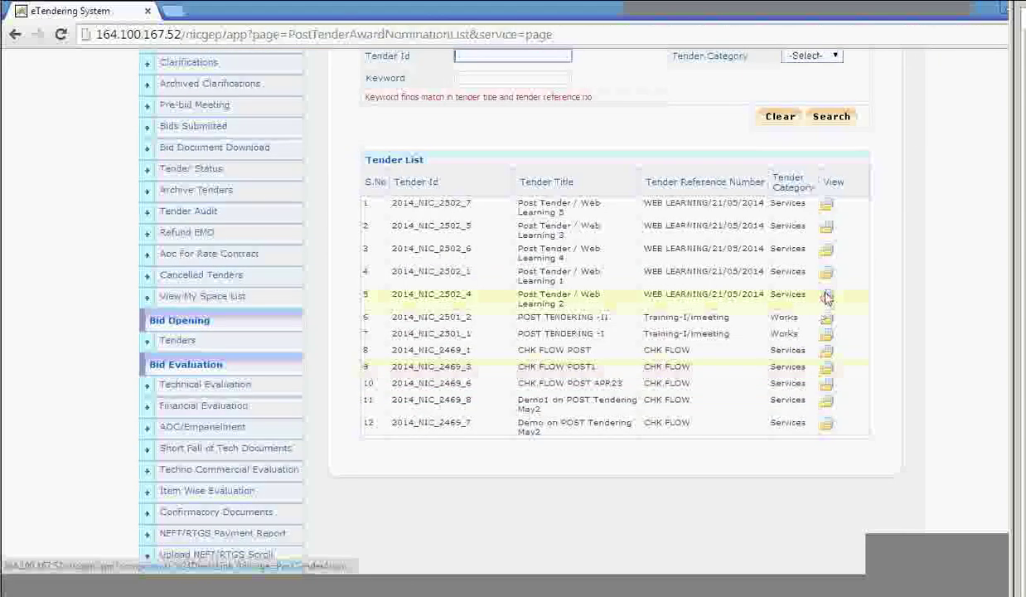
click(822, 366)
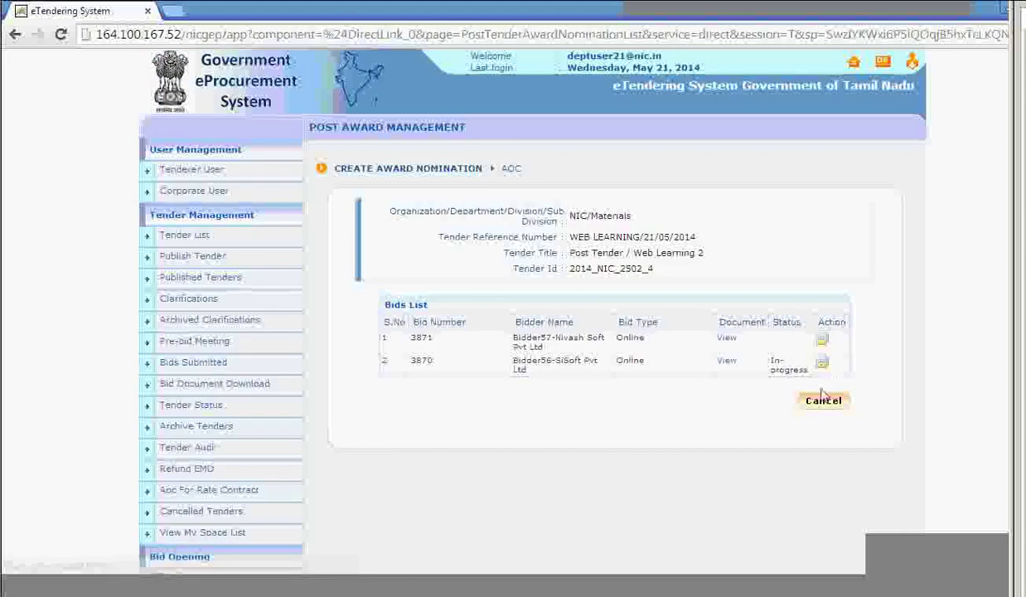
click(841, 410)
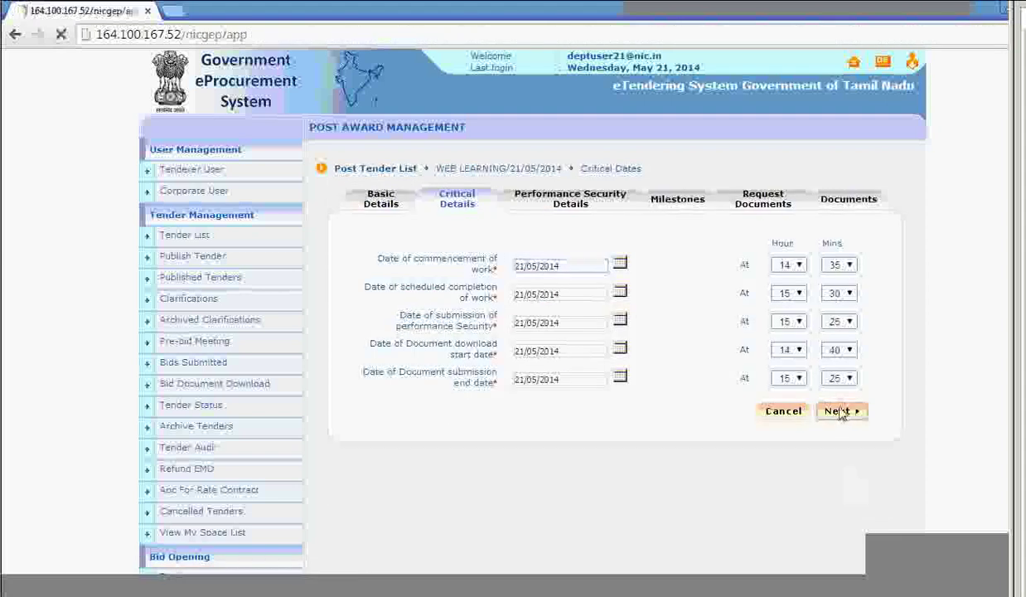
click(843, 531)
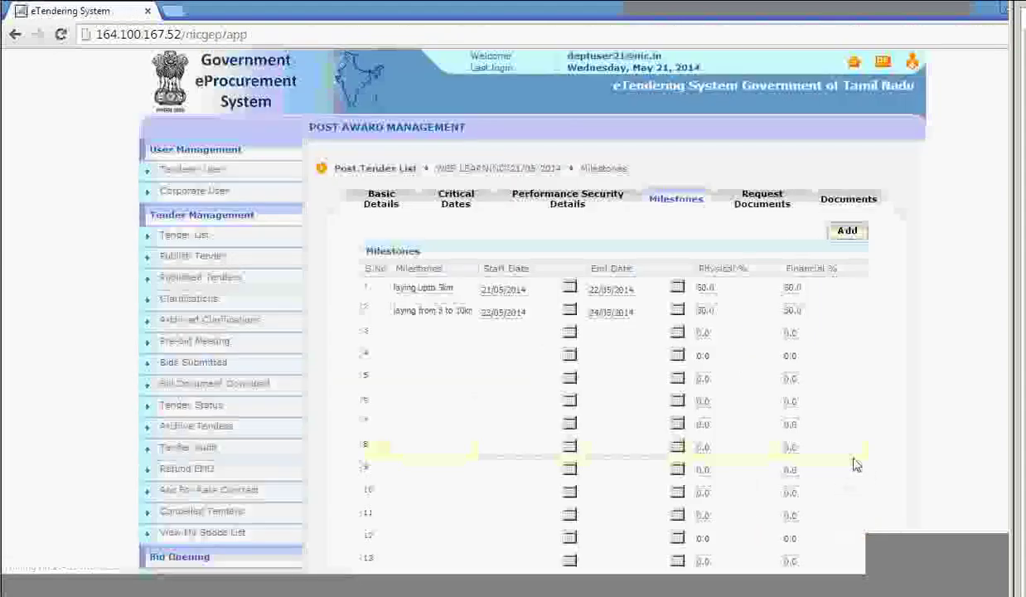
scroll(843, 270, down, 5)
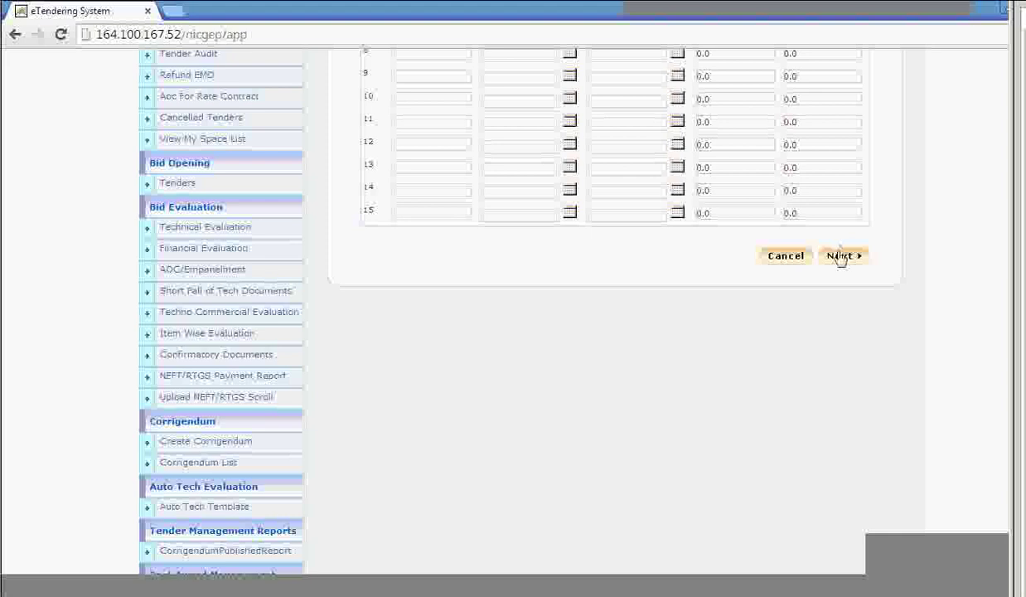
click(843, 255)
click(850, 452)
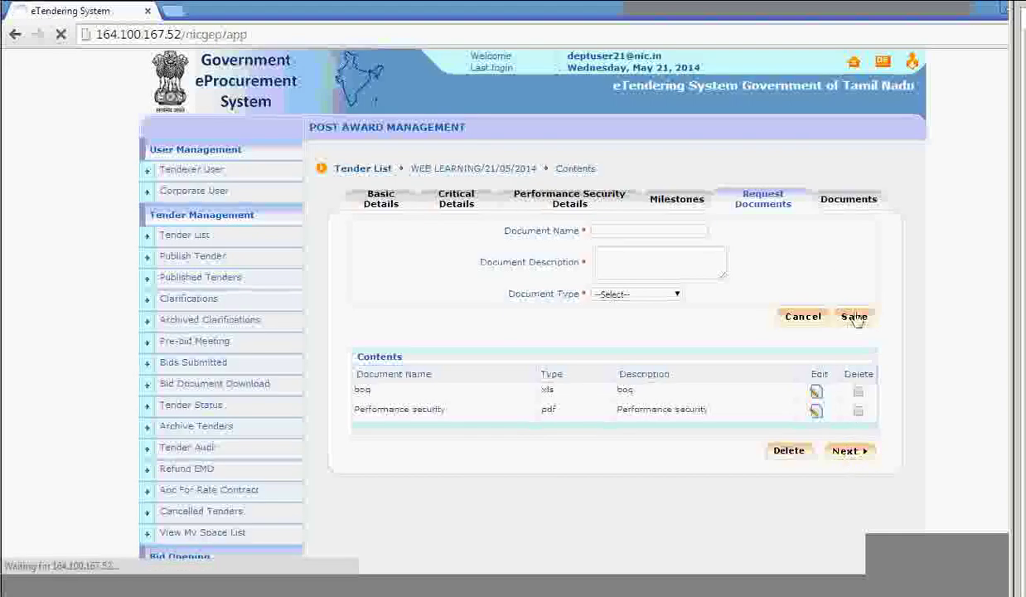
scroll(580, 490, down, 7)
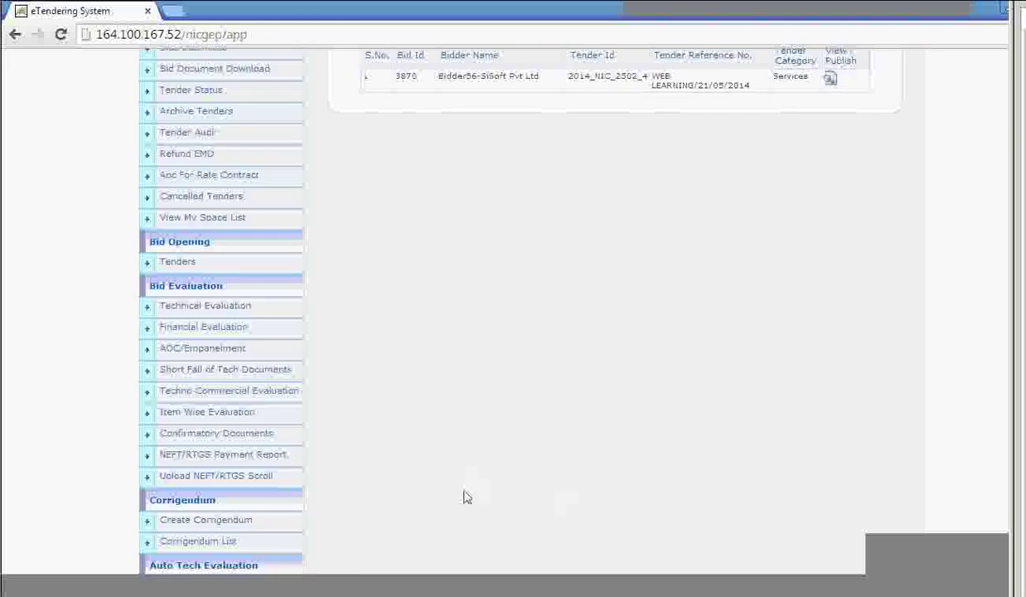
click(248, 425)
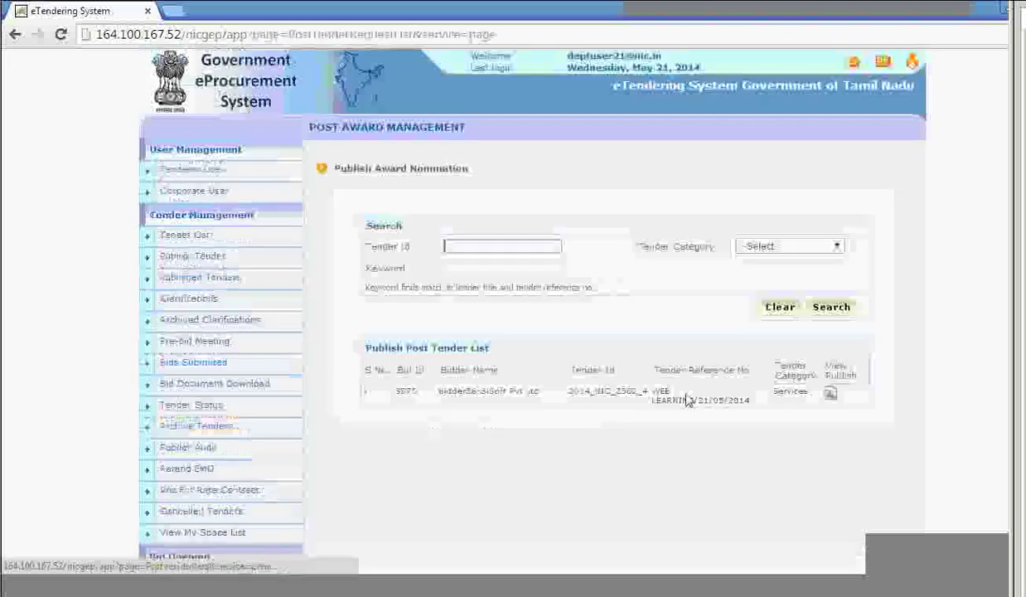
click(831, 395)
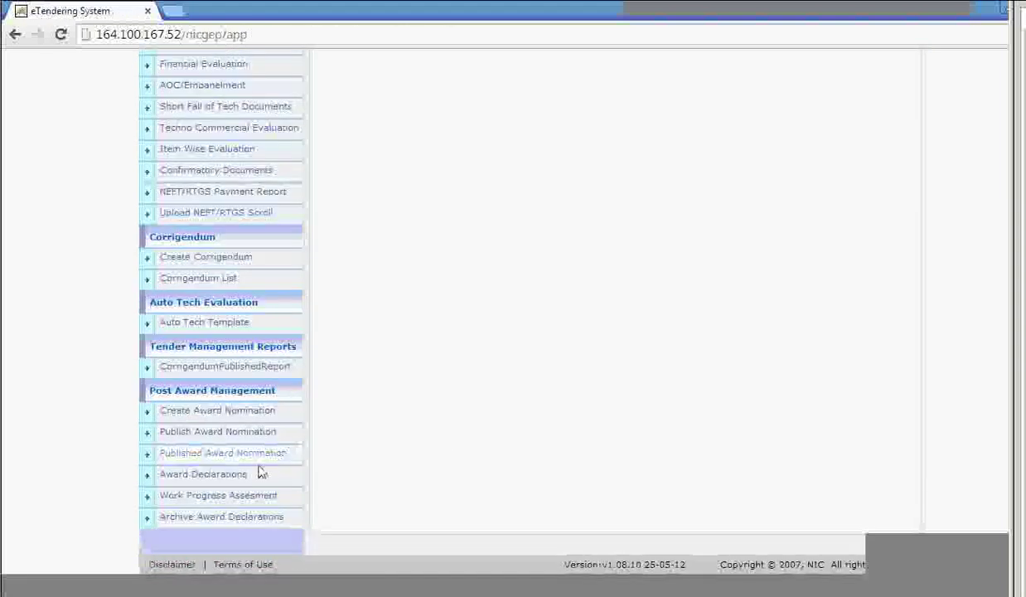
click(298, 453)
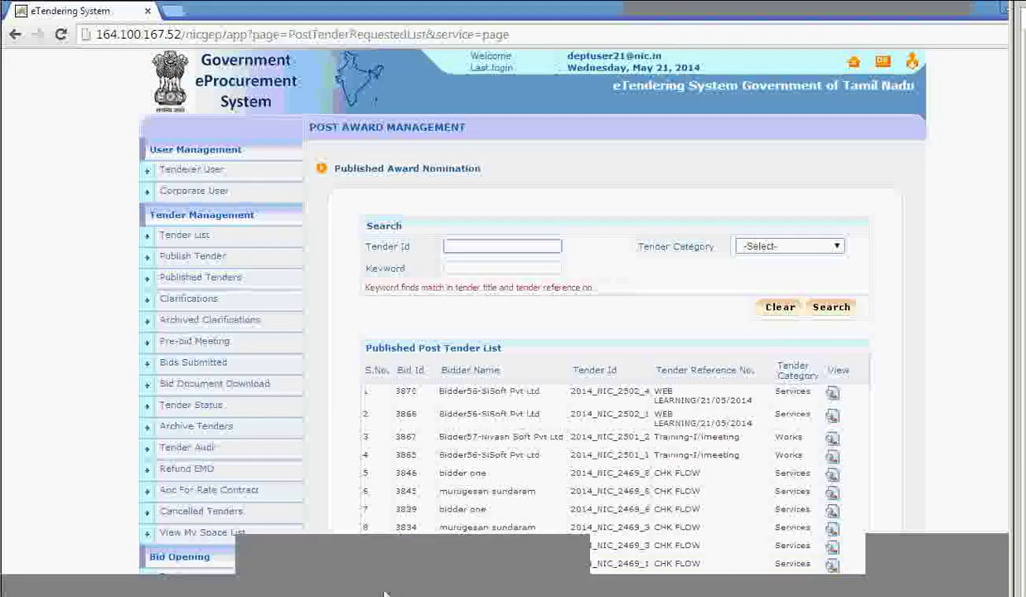
scroll(325, 491, down, 3)
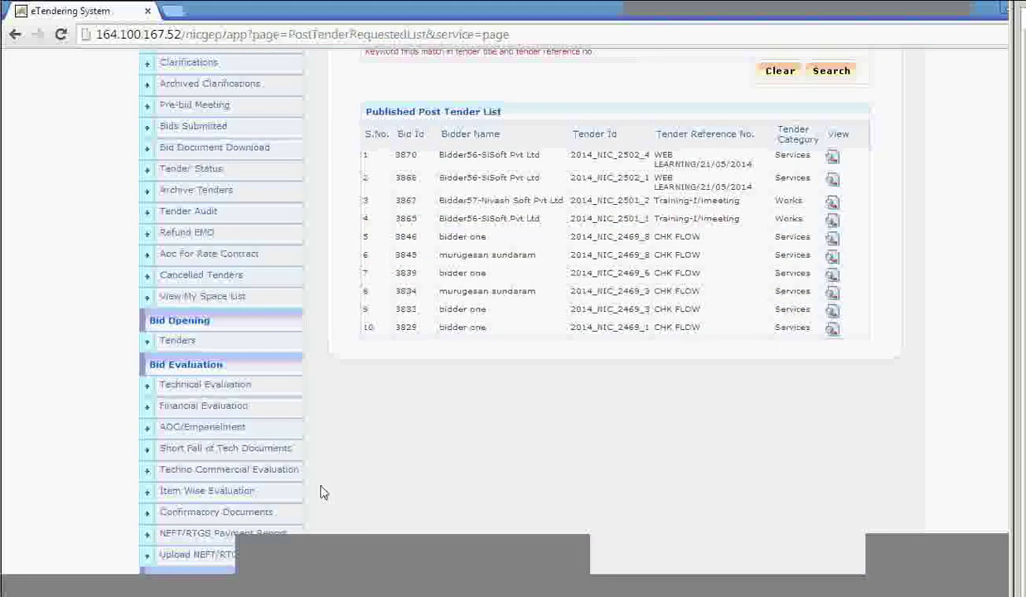
scroll(323, 492, down, 1)
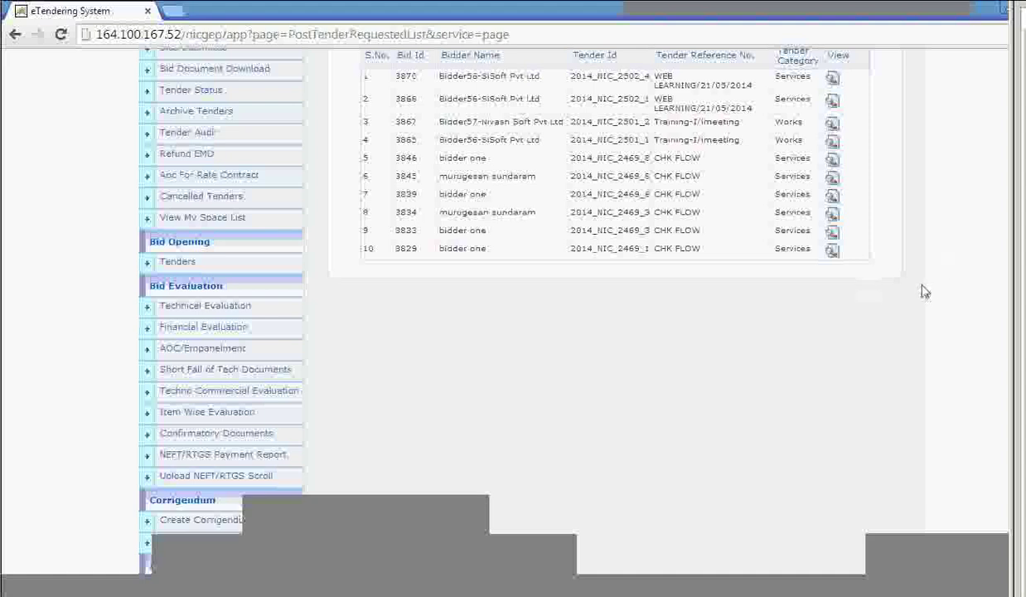
scroll(934, 96, up, 4)
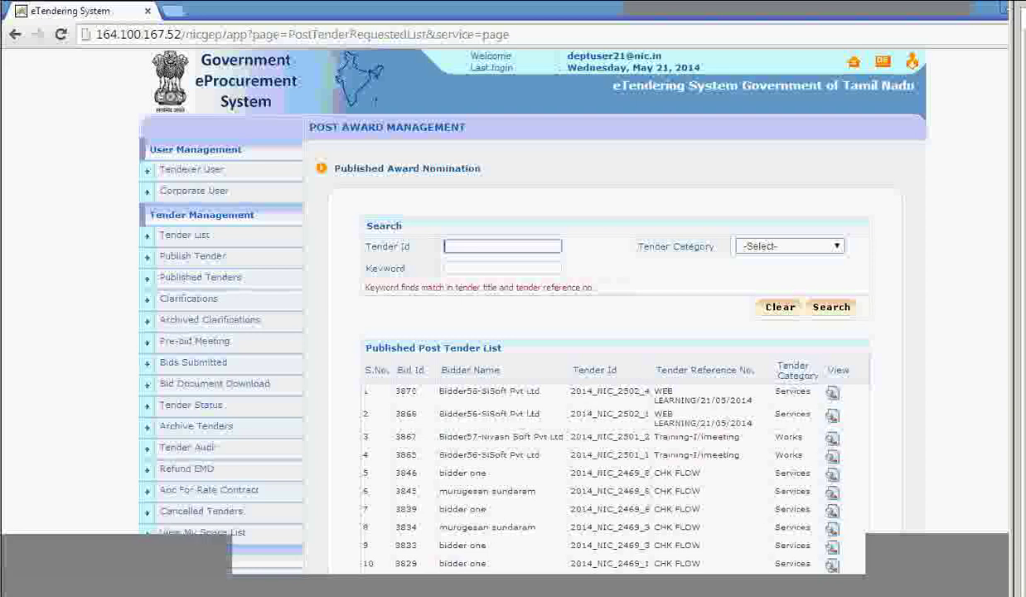
Log out of the department account and log in with the bidder's Login ID and password.
click(883, 62)
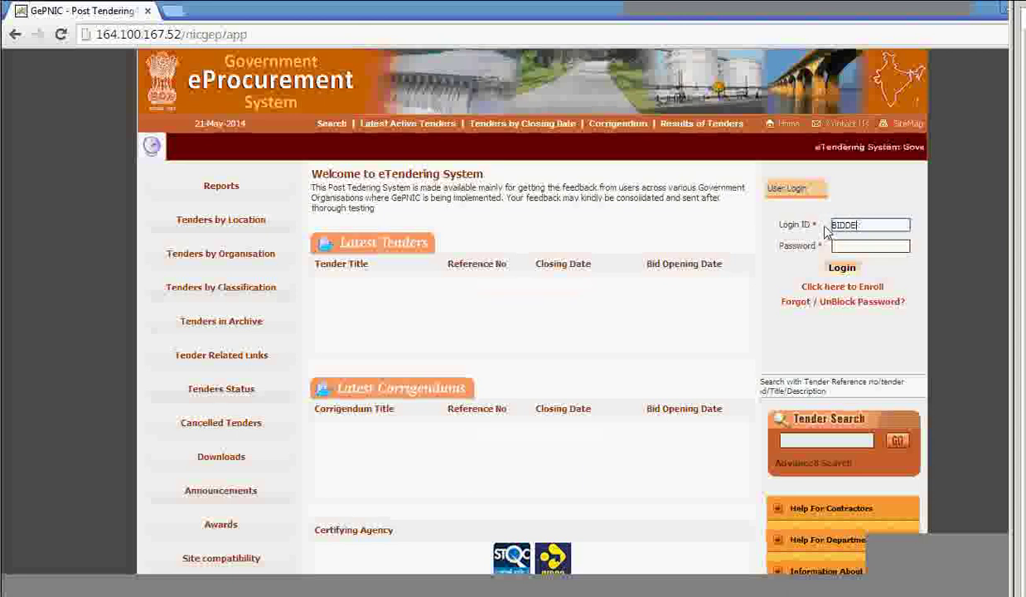
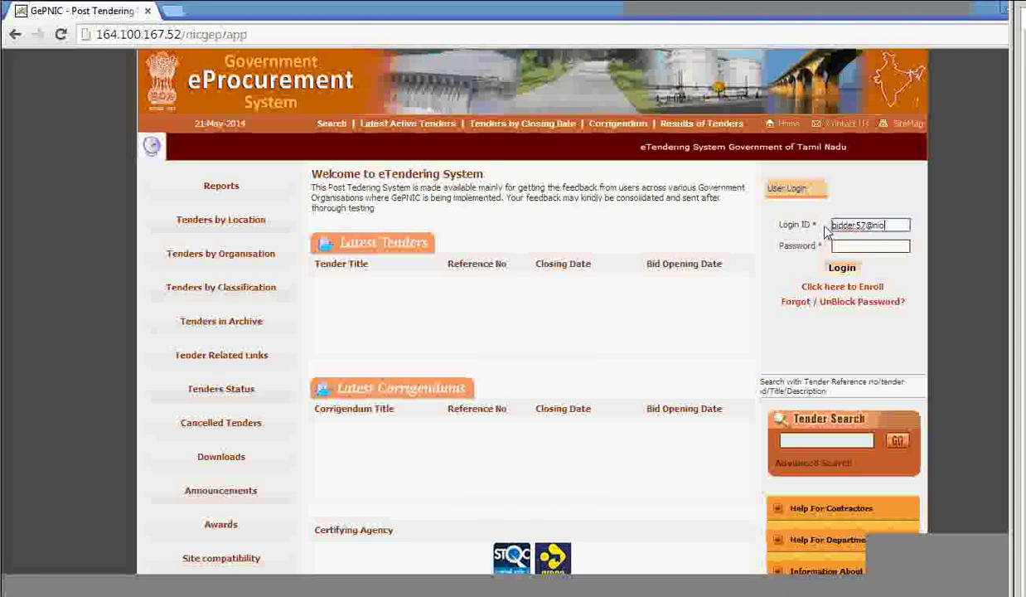
key(Tab)
text(*********)
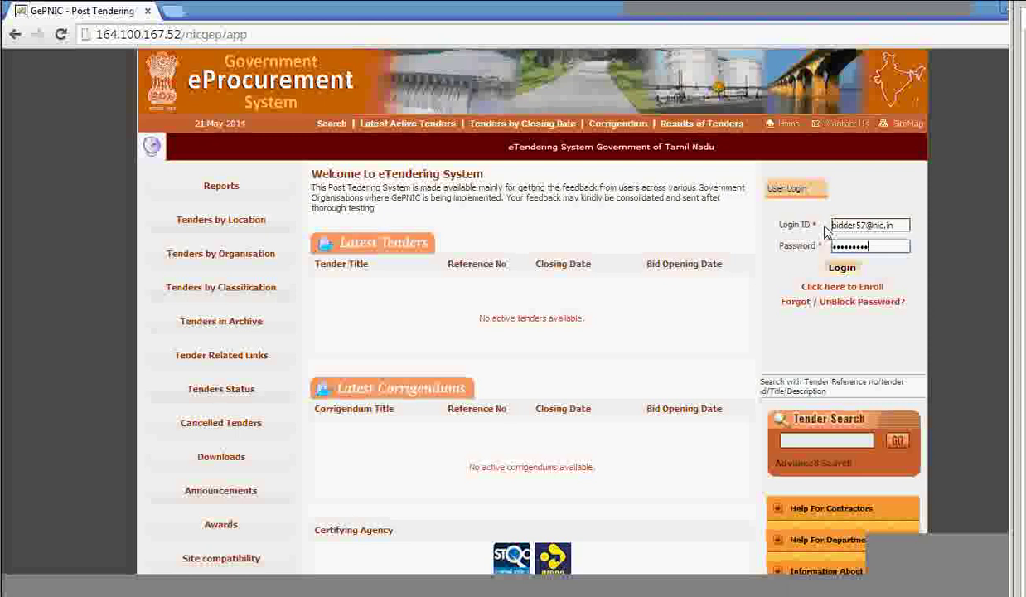
click(839, 265)
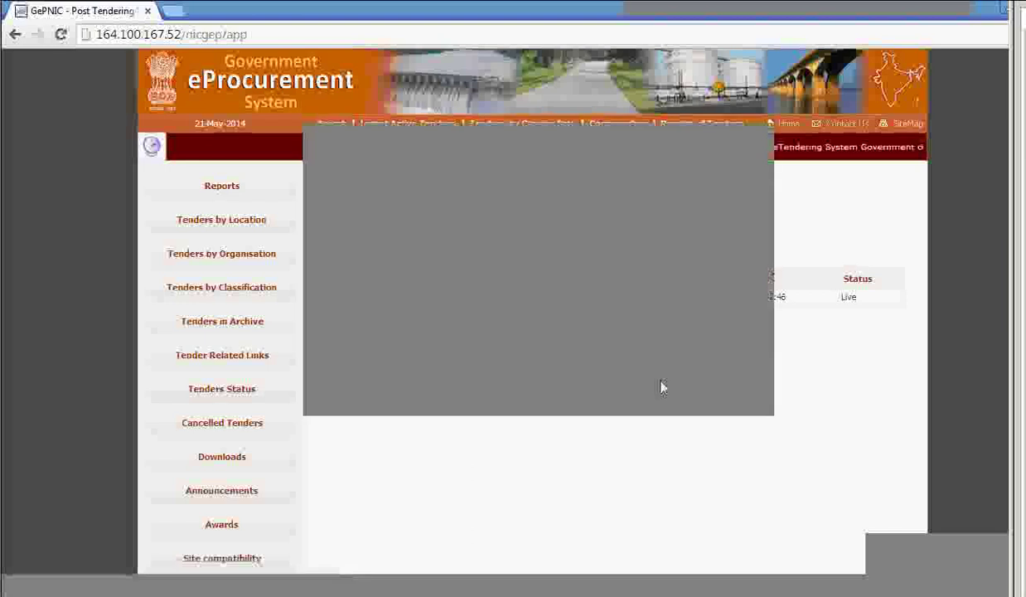
Authenticate the bidder login with the listed digital signing certificate.
click(356, 371)
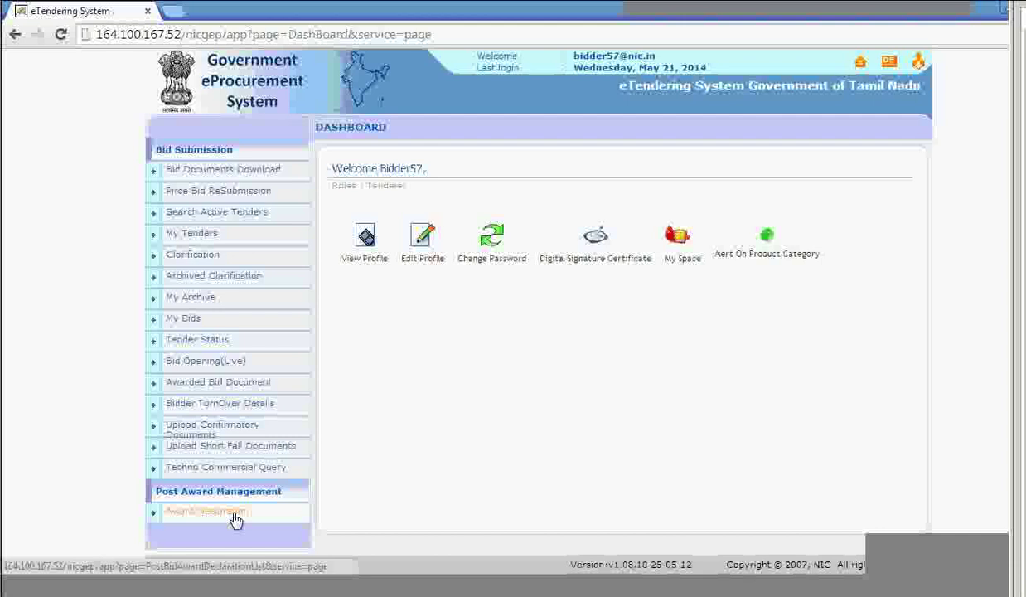
Open the bidder's Award Declaration list and highlight the Requested bid status.
click(237, 519)
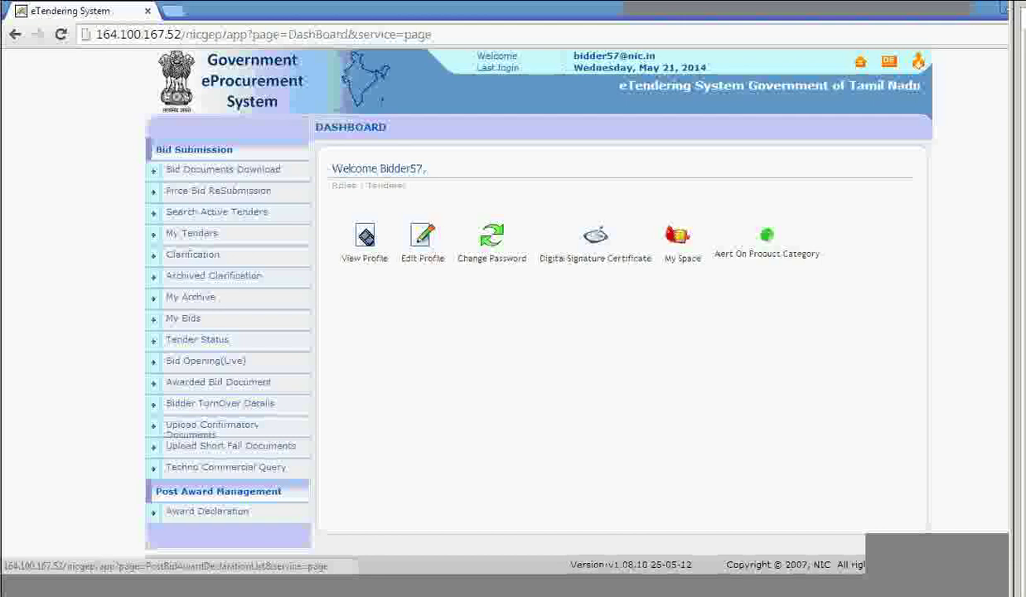
click(236, 519)
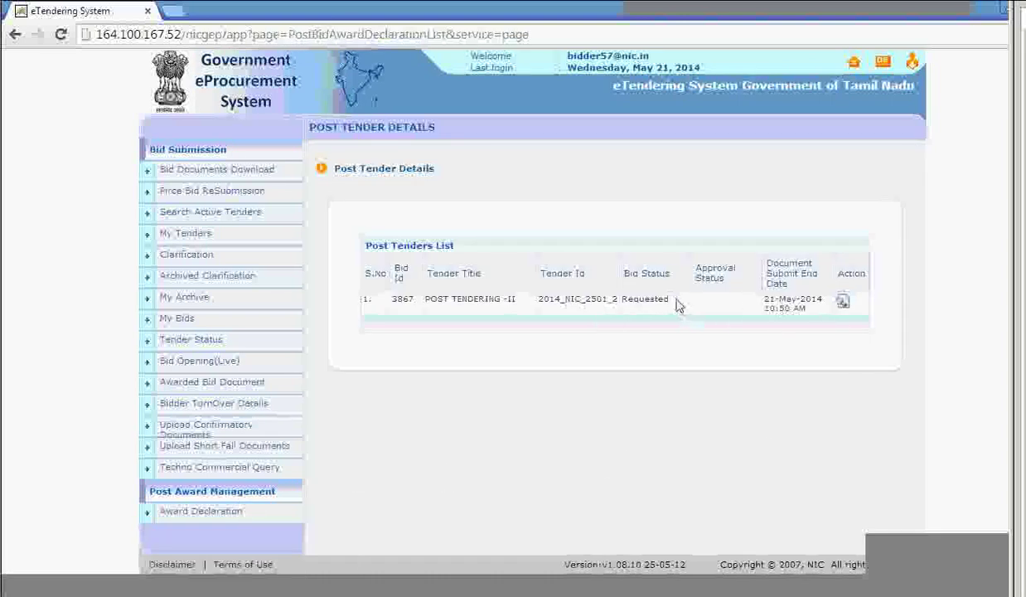
drag(678, 305, 624, 316)
click(626, 366)
drag(676, 304, 624, 300)
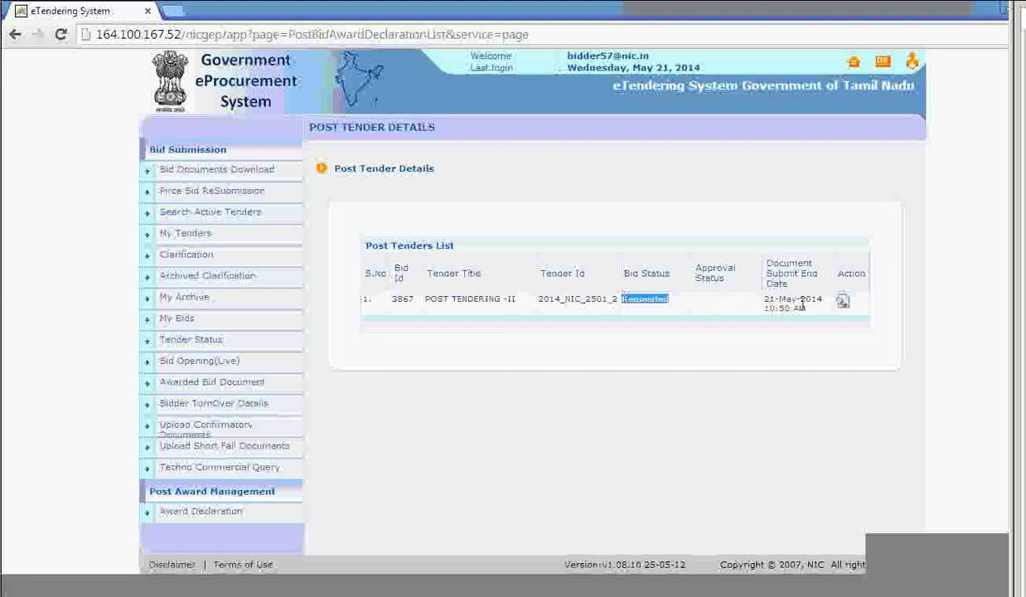
Open tender 2014_NIC_2501_2's award details and download BOQ_35.xls from Tender Documents.
click(842, 305)
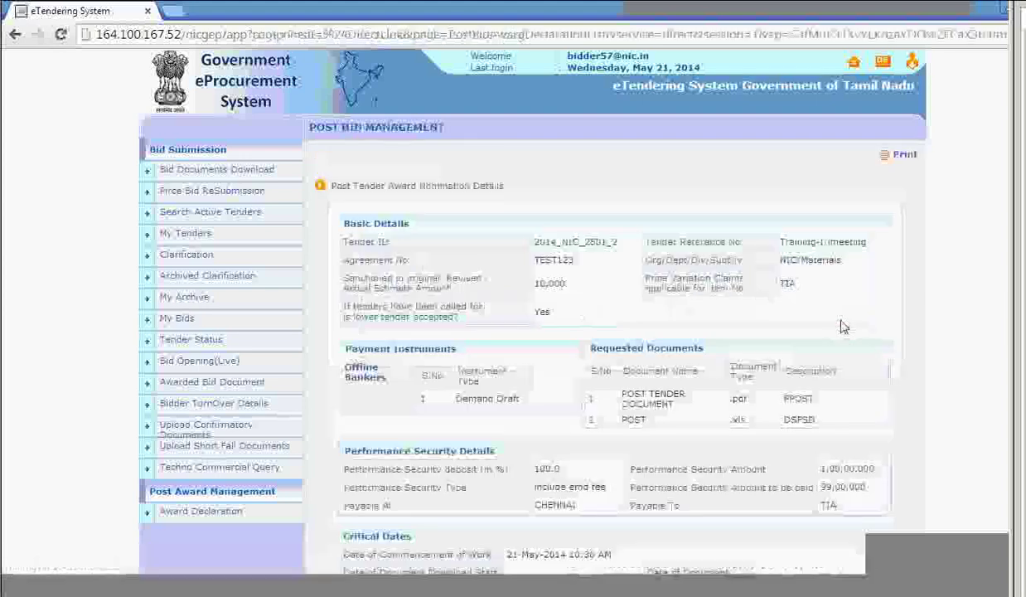
scroll(879, 373, down, 4)
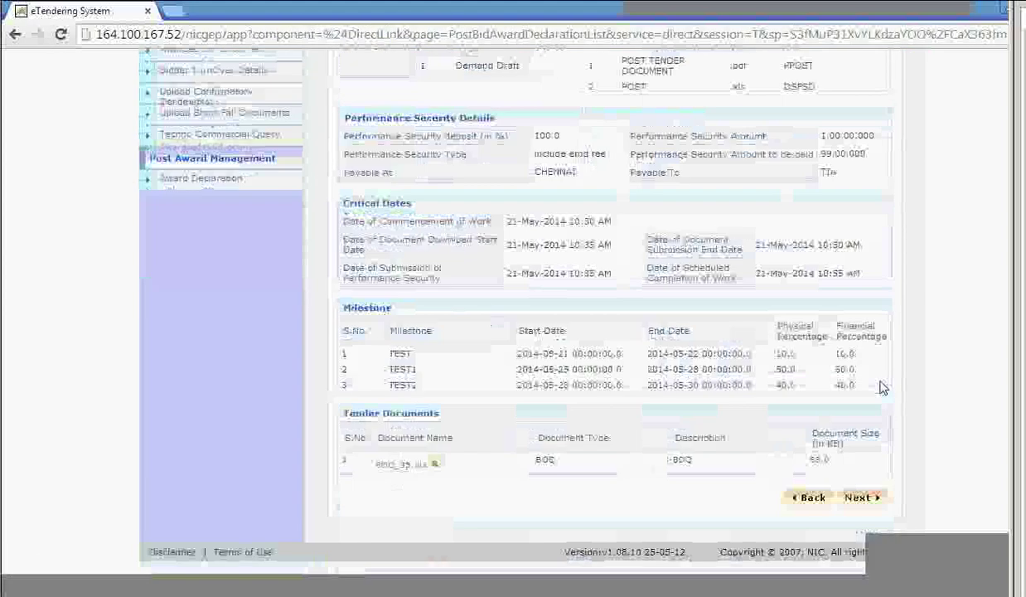
scroll(755, 392, up, 5)
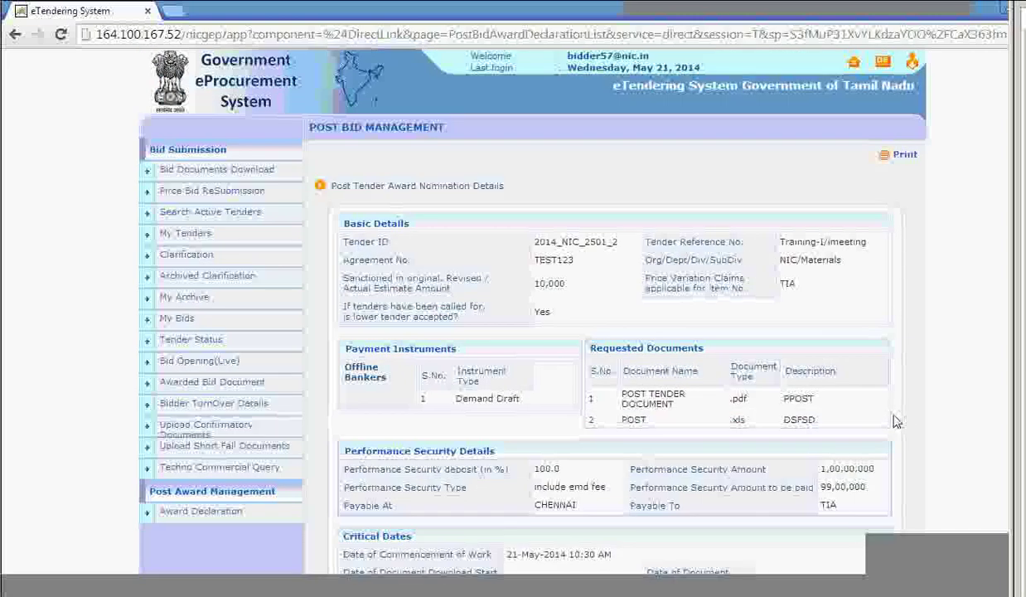
scroll(895, 421, down, 2)
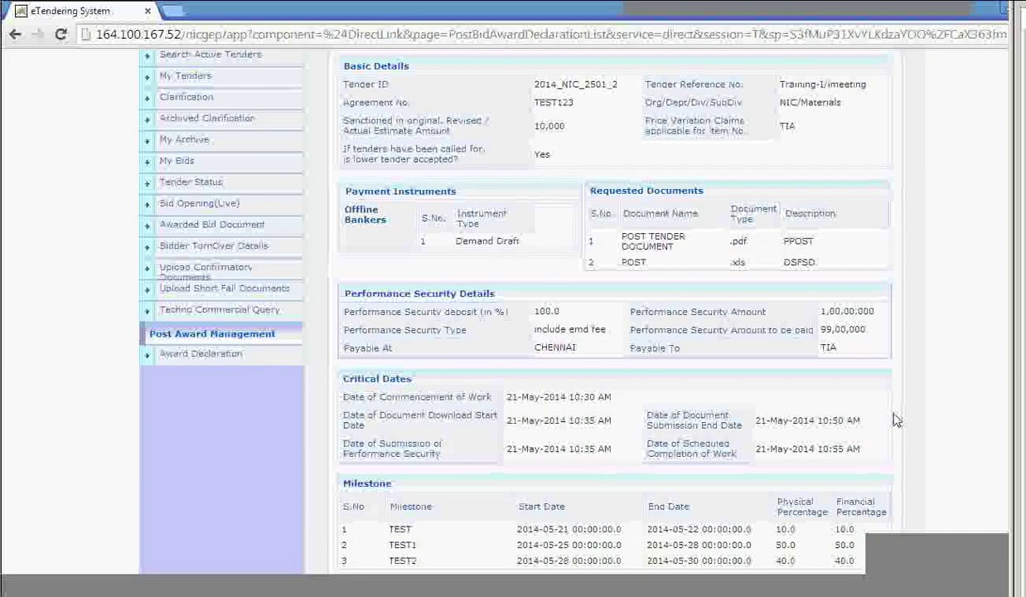
scroll(396, 474, down, 2)
click(400, 466)
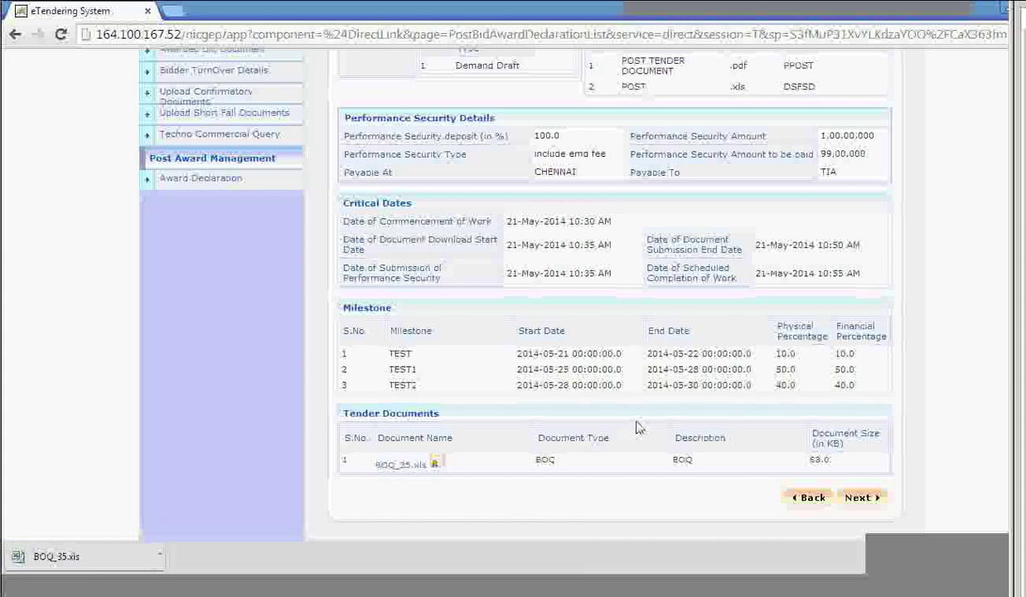
scroll(572, 426, up, 5)
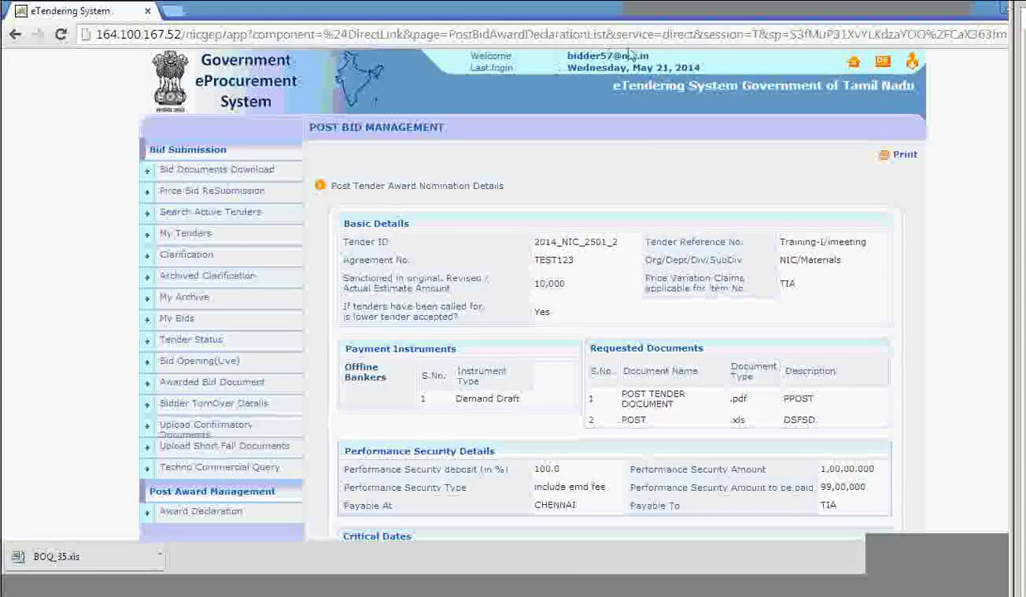
Switch to the other bidder account using its Login ID, password and digital certificate.
click(913, 64)
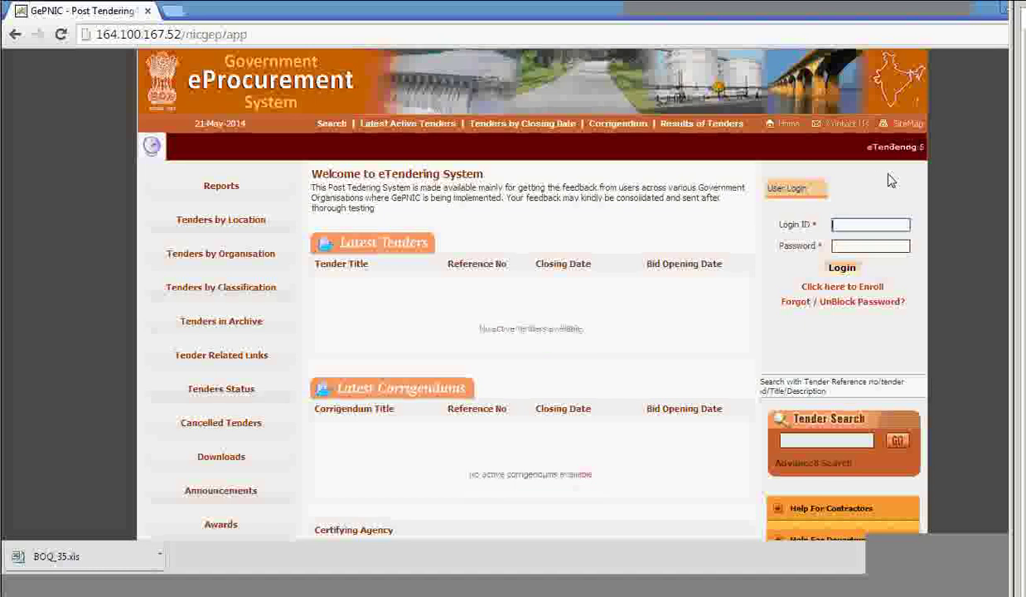
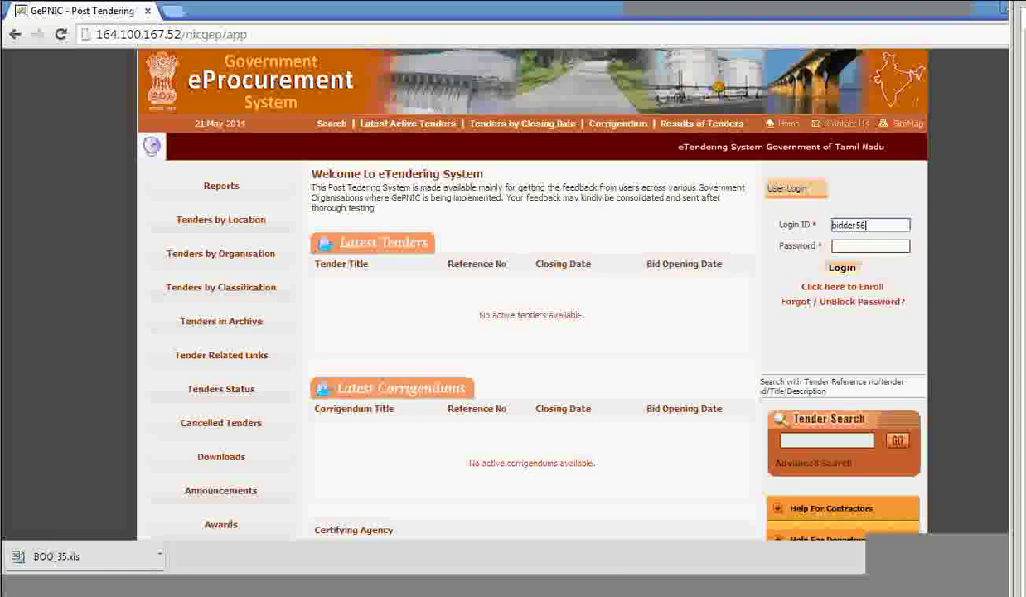
key(Tab)
text(123456)
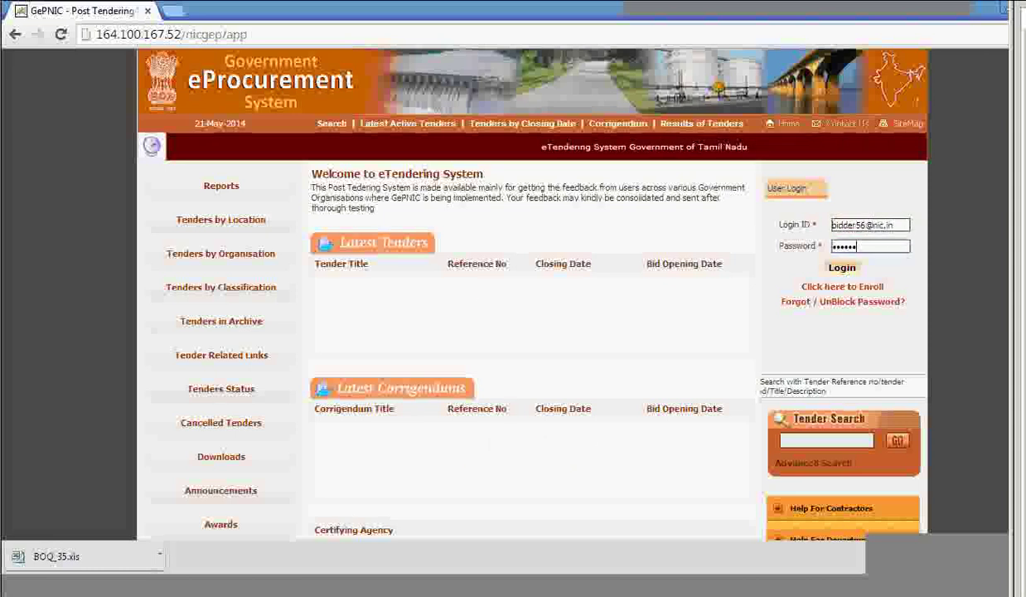
key(Return)
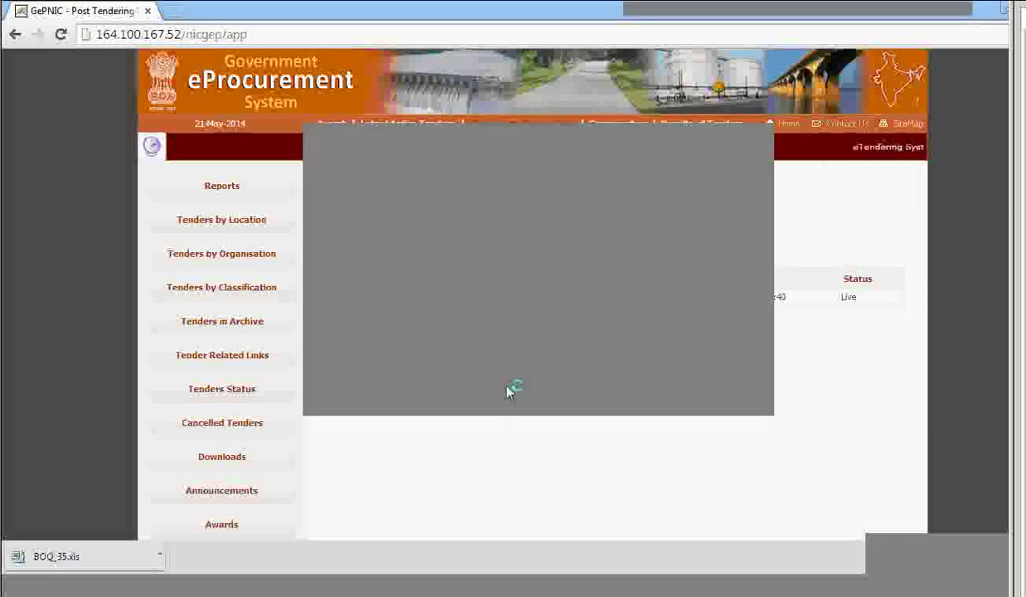
click(356, 370)
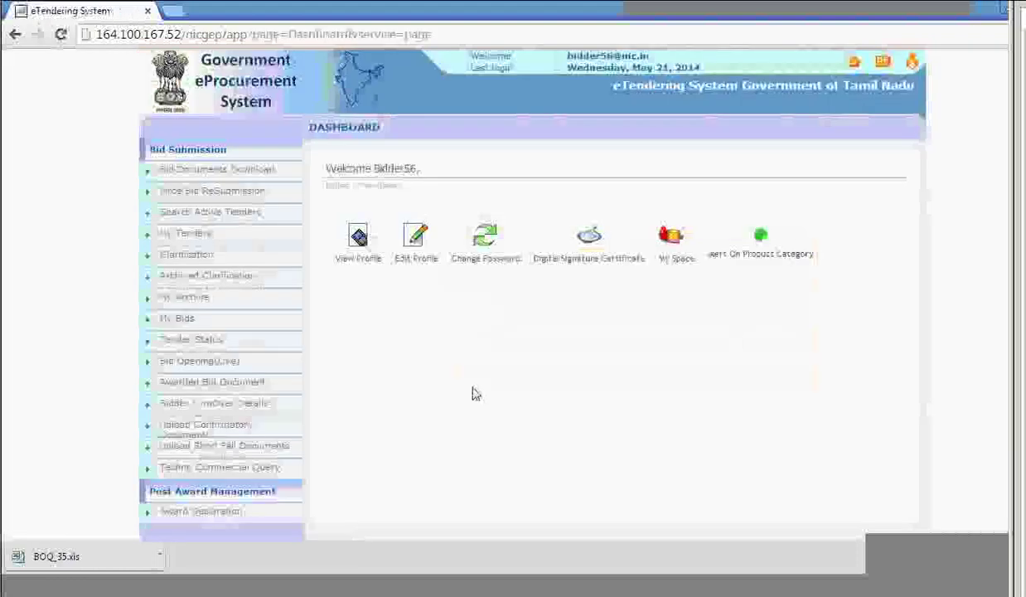
View the Web Learning 2 tender's award declaration details and download BOQ_37.xls, showing it in its folder.
click(236, 489)
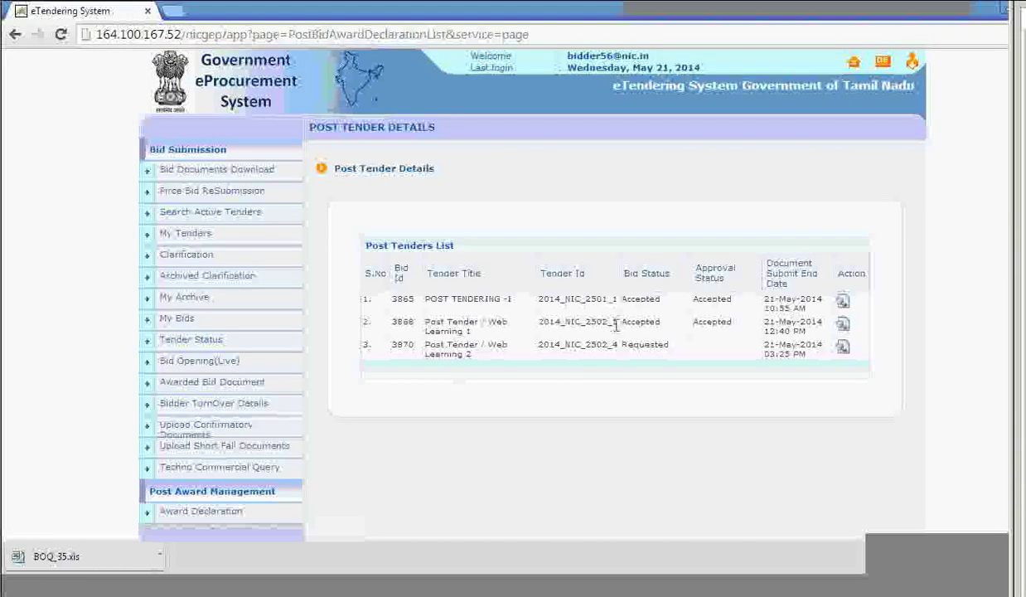
click(843, 348)
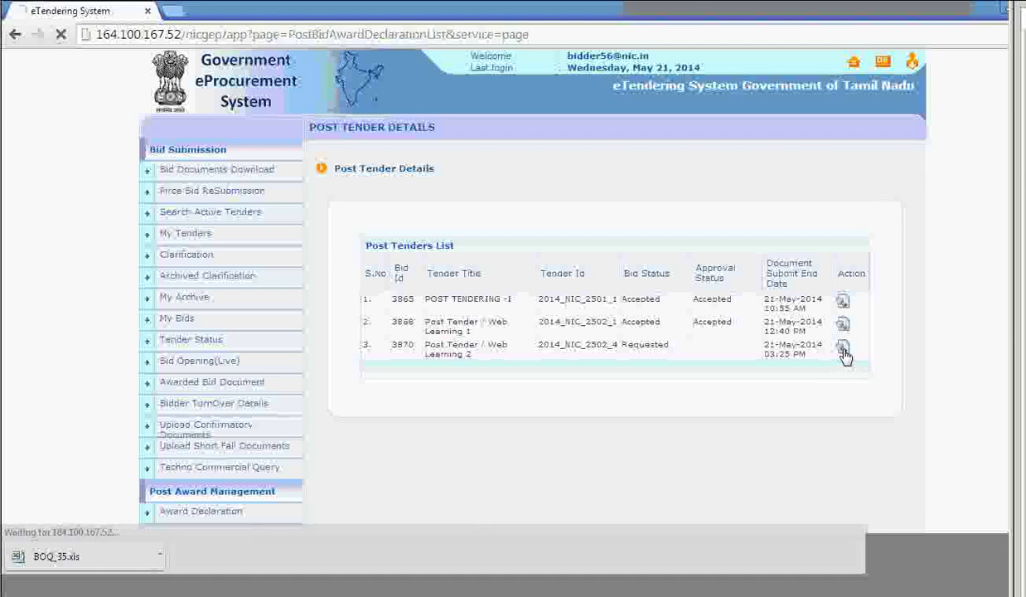
scroll(783, 351, down, 5)
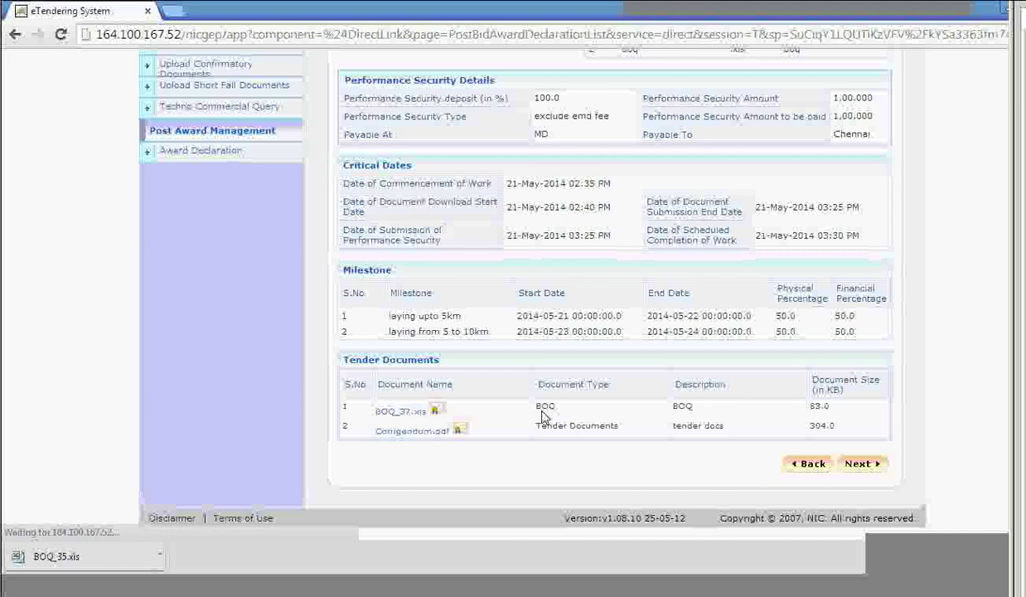
click(151, 550)
click(204, 515)
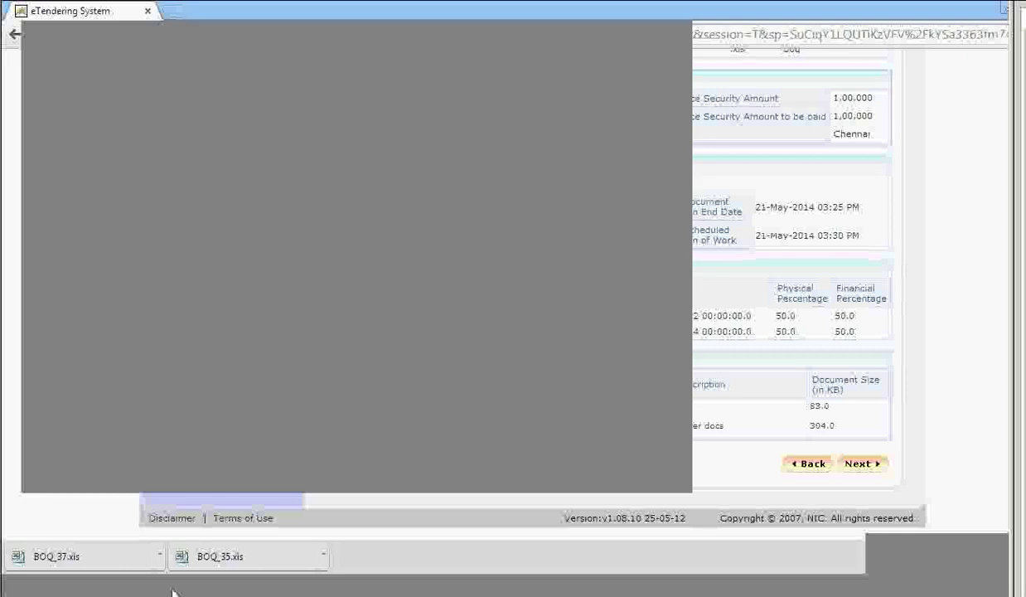
Enter demand draft instrument number INS123, issued 21 May 2014, expiring 5 November 2014.
click(874, 470)
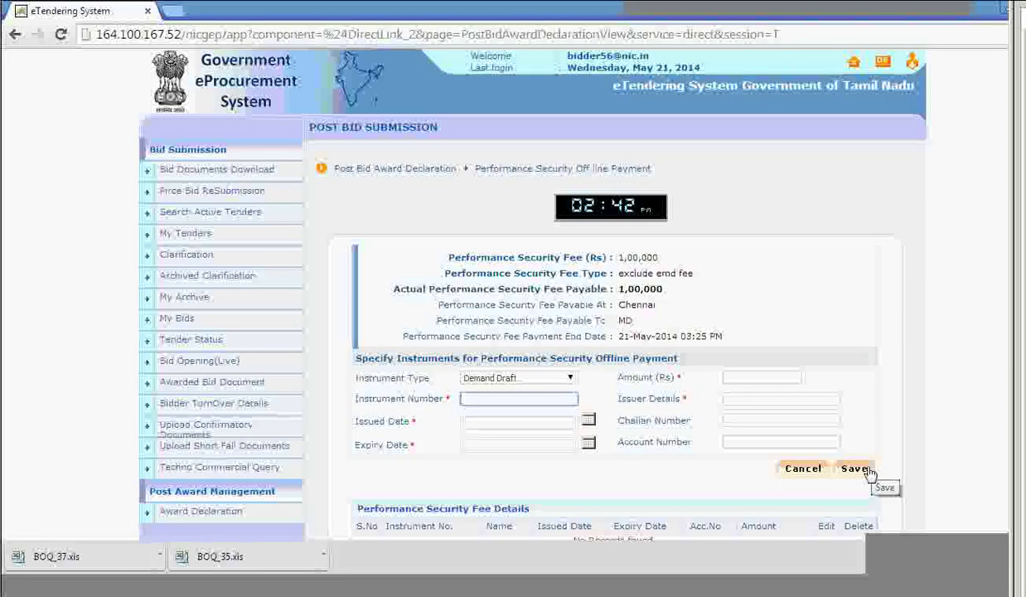
click(471, 400)
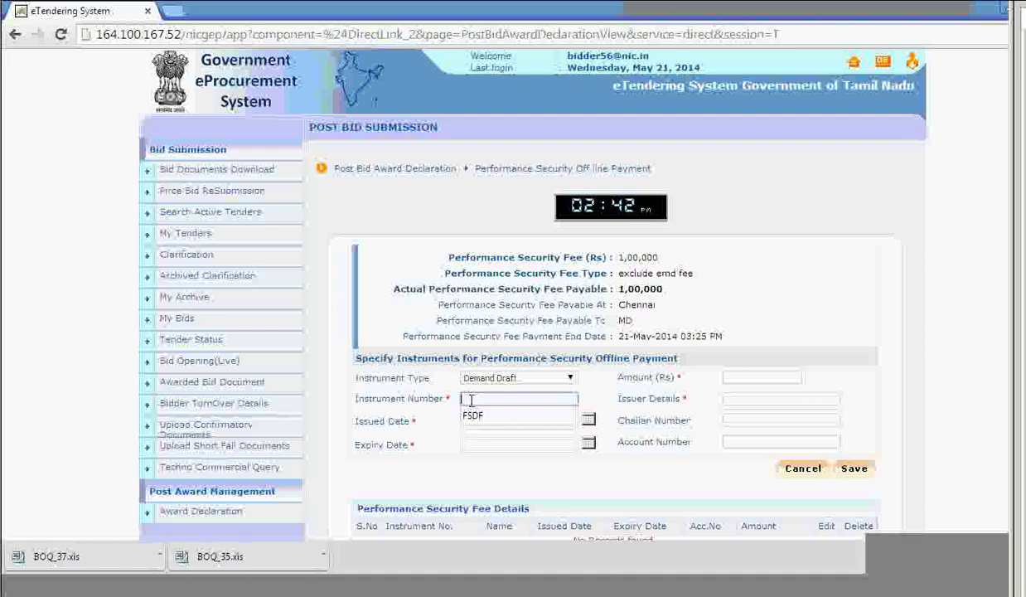
text(INS123)
click(476, 423)
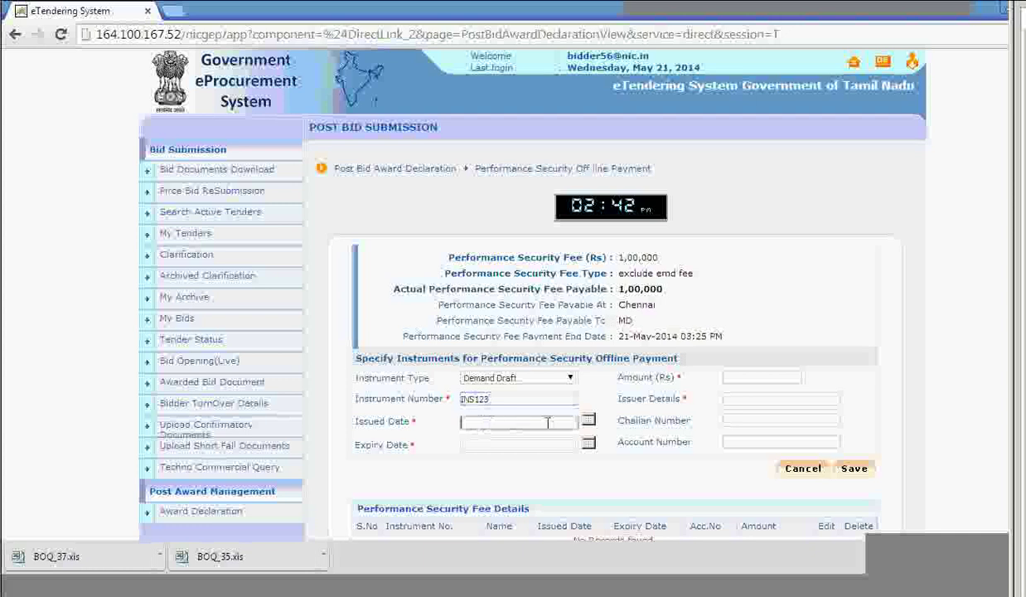
click(588, 423)
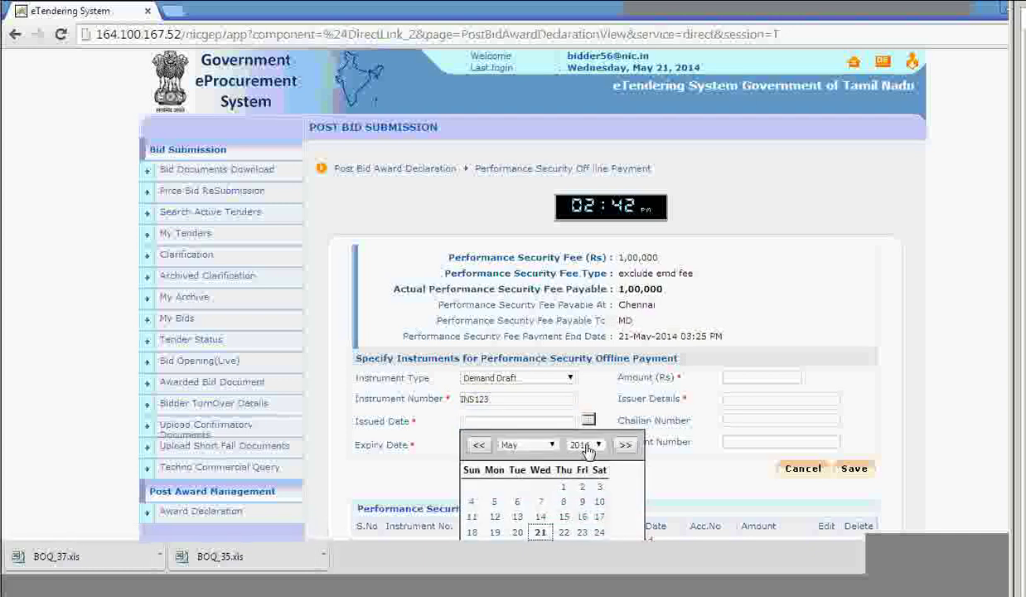
click(540, 519)
click(589, 444)
click(626, 469)
click(552, 470)
click(560, 496)
click(517, 524)
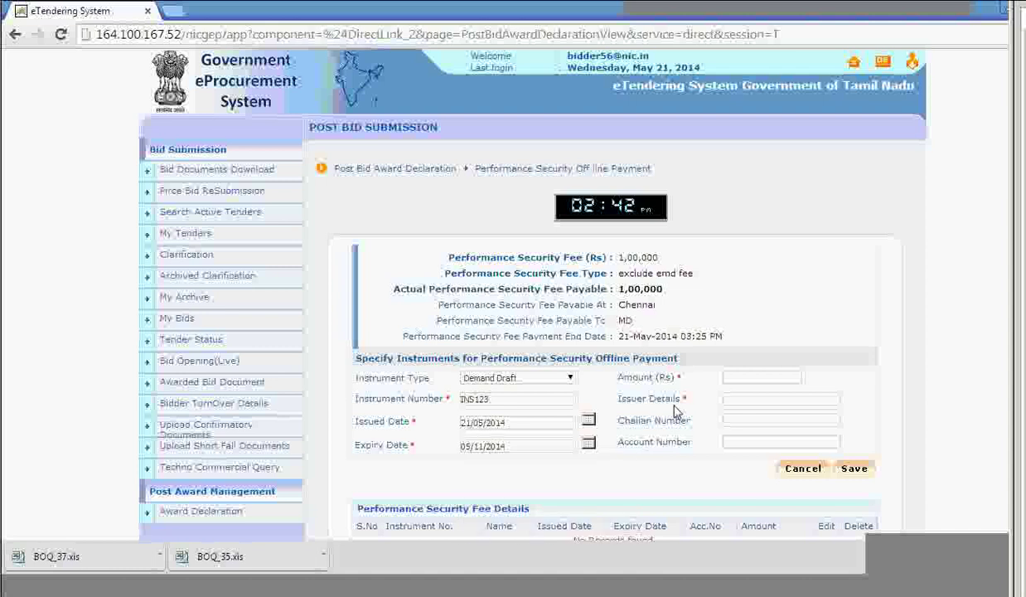
Enter amount 100000 and issuer SBI, save the payment, and continue to the requested documents list.
click(726, 379)
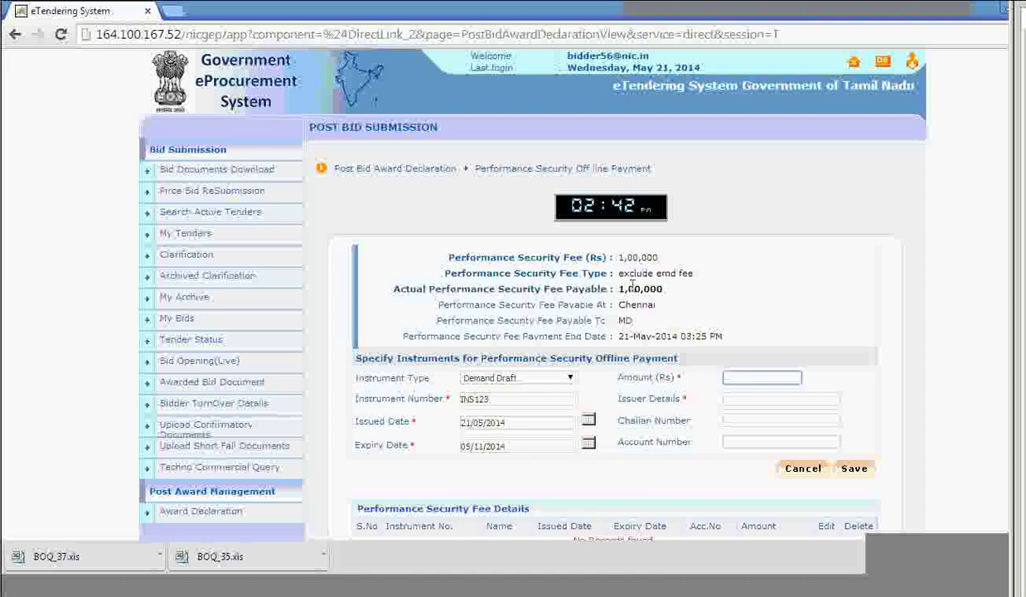
text(100000)
click(756, 396)
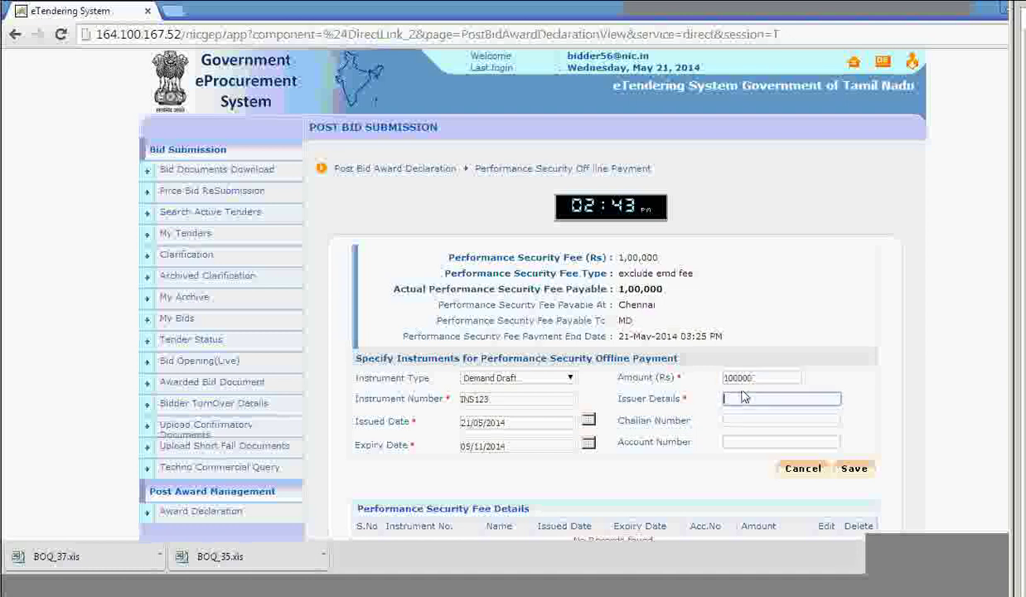
click(743, 396)
click(738, 417)
click(854, 469)
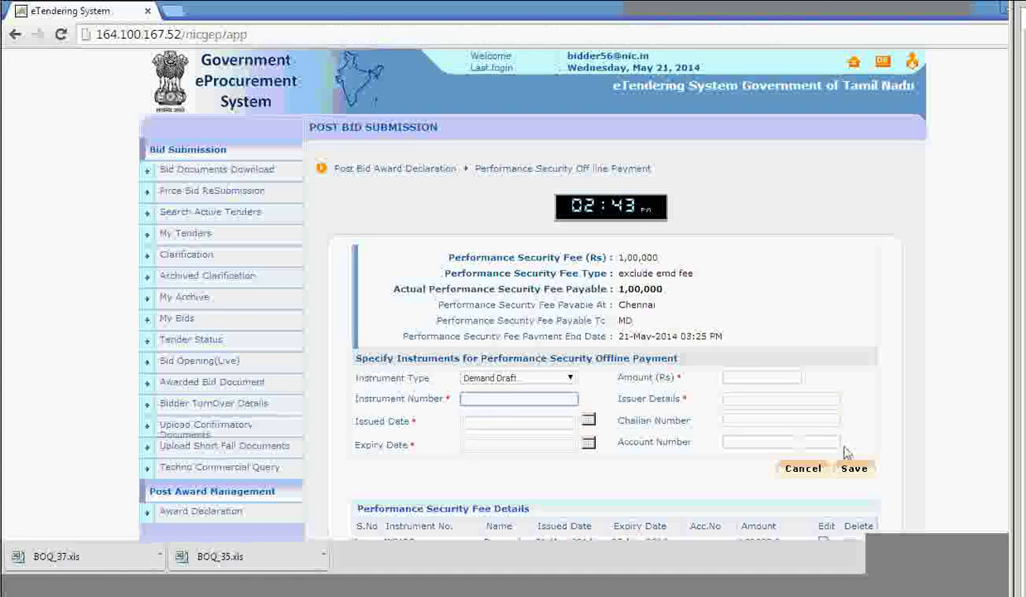
scroll(862, 448, down, 3)
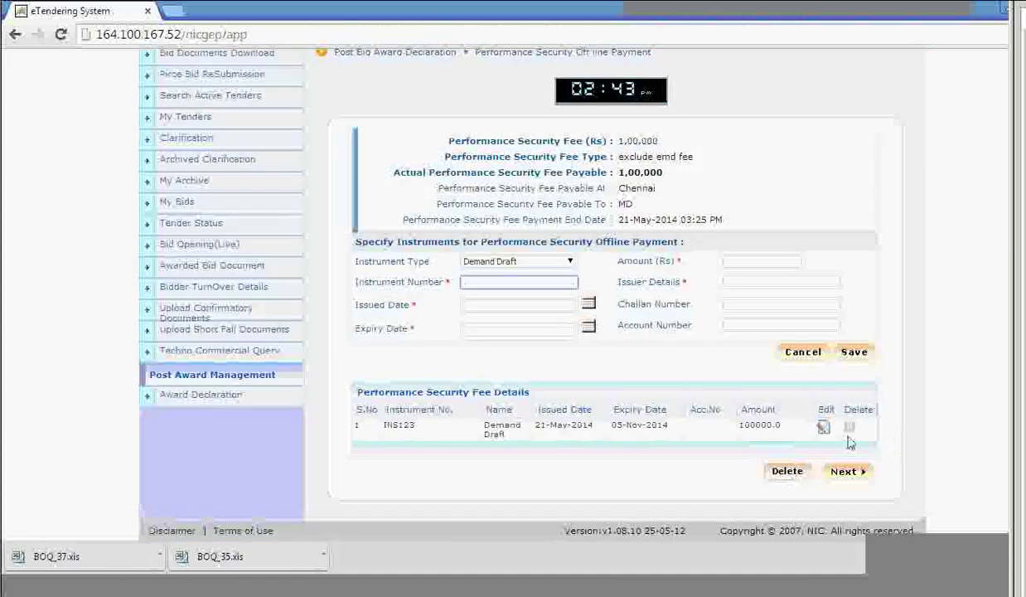
click(853, 472)
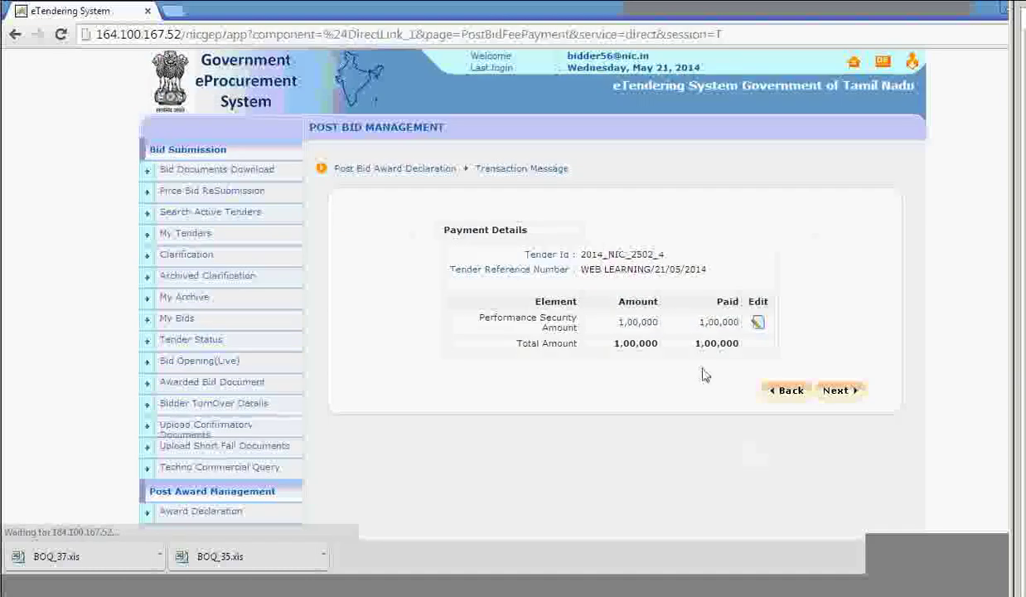
click(838, 390)
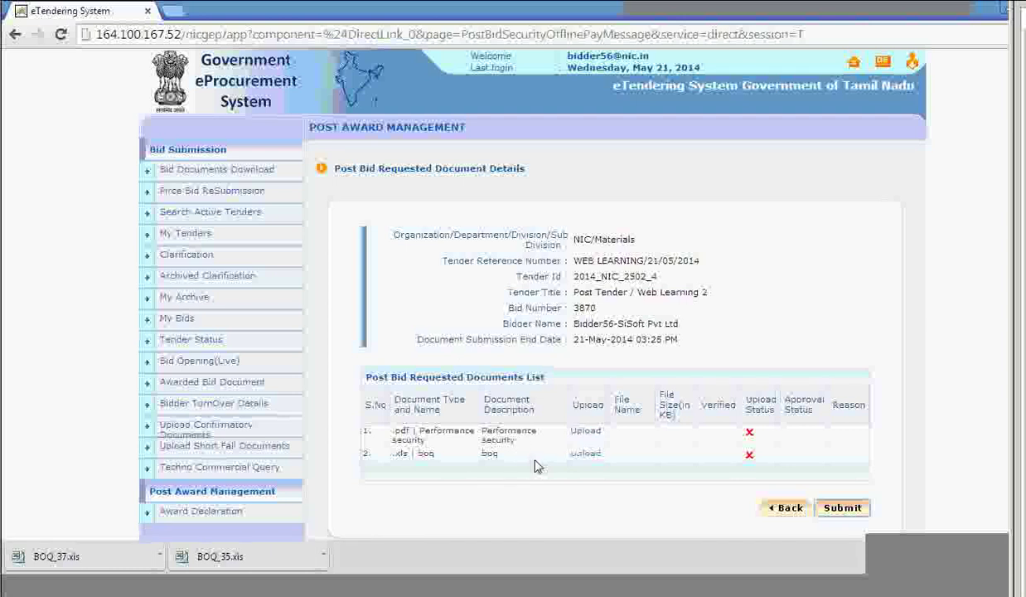
Attach Tender_documents.pdf with description 'security' to Performance security, then bring up the boq upload form.
click(587, 432)
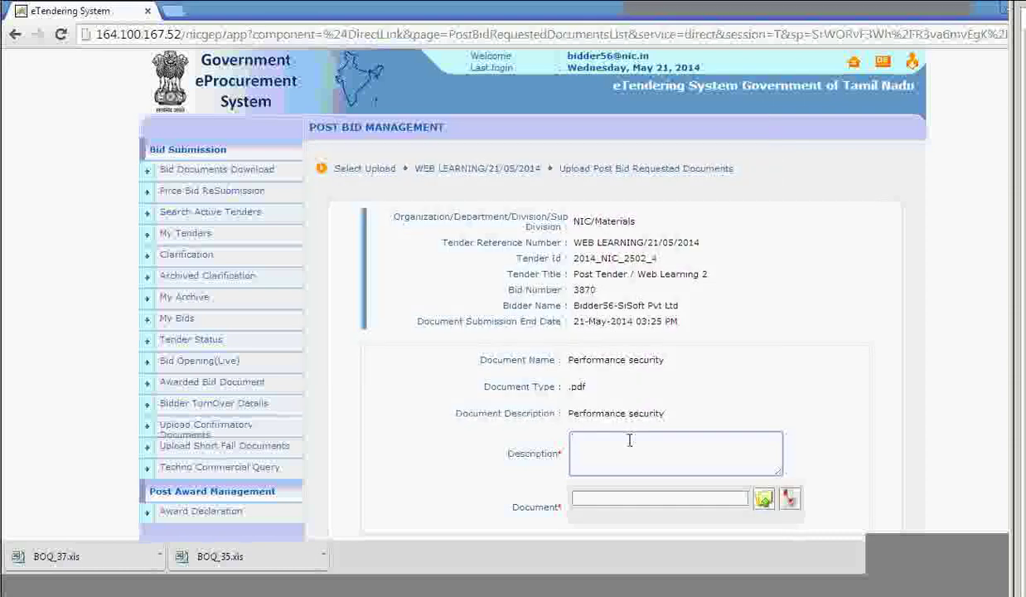
text(security)
click(764, 499)
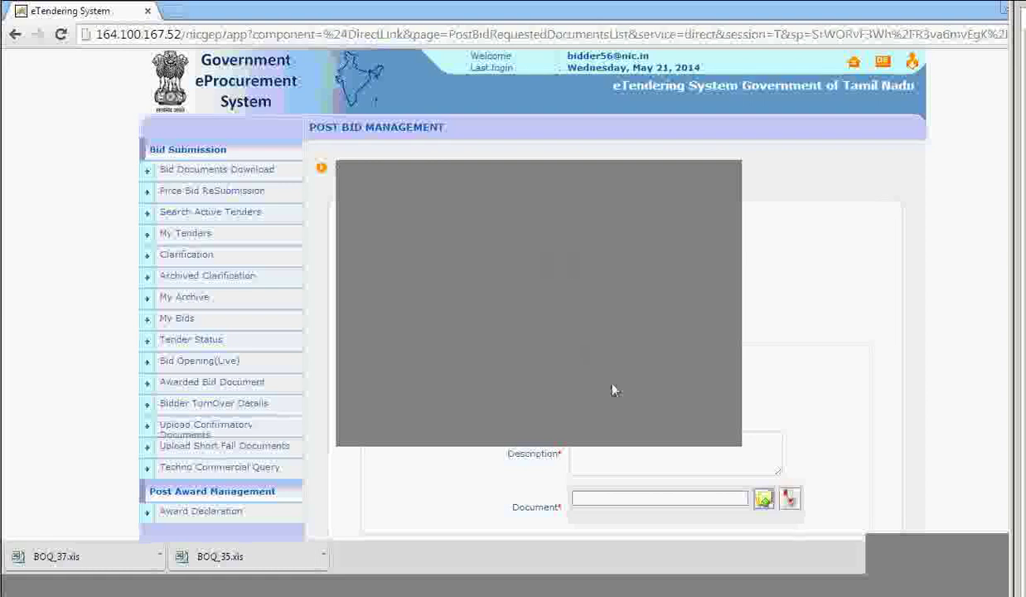
key(Return)
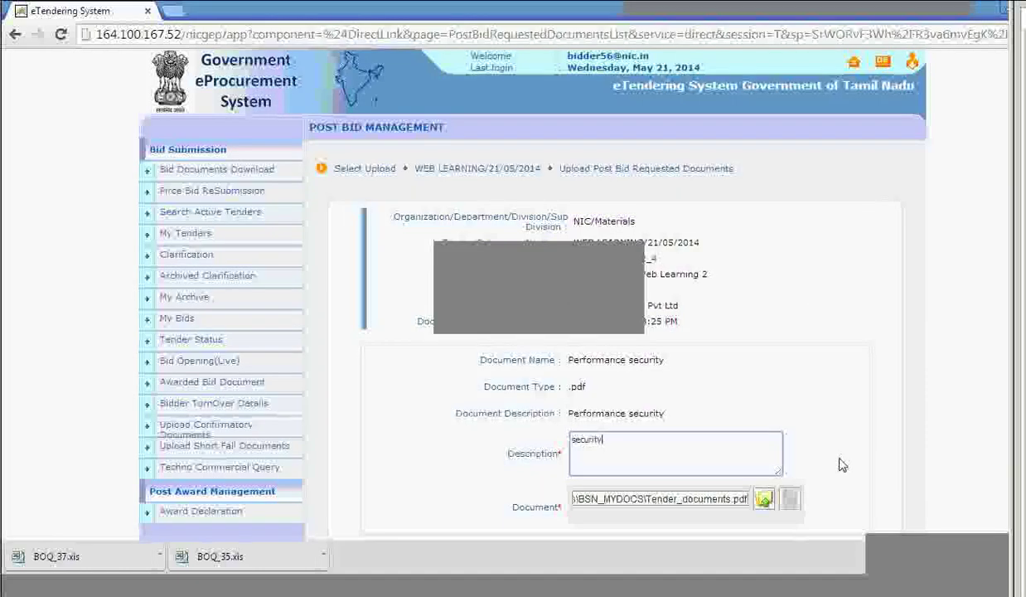
click(537, 465)
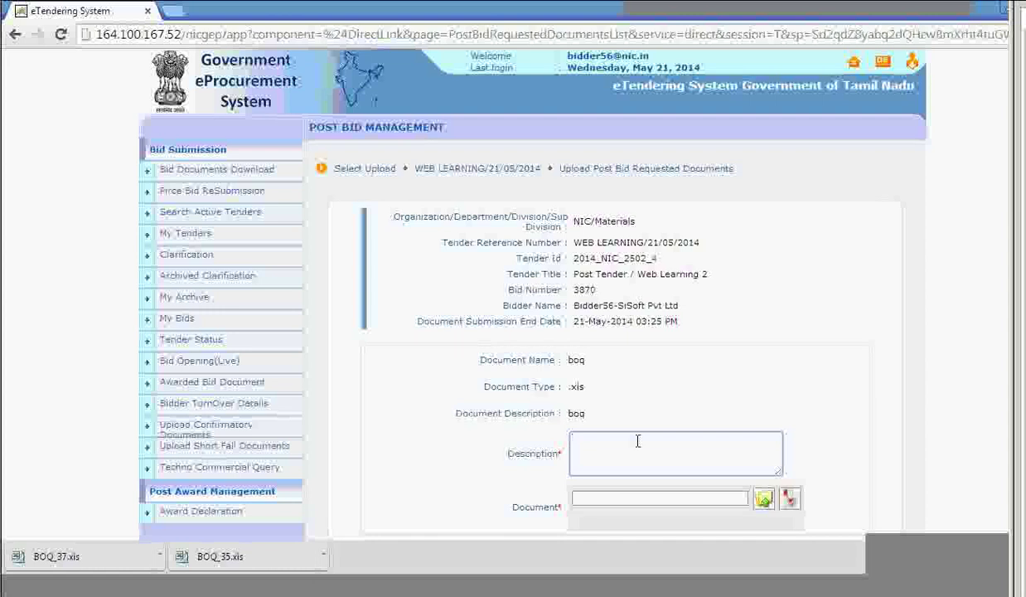
Describe the boq upload as 'boq', attach BOQ_37.xls, and sign and upload it.
text(q)
click(763, 498)
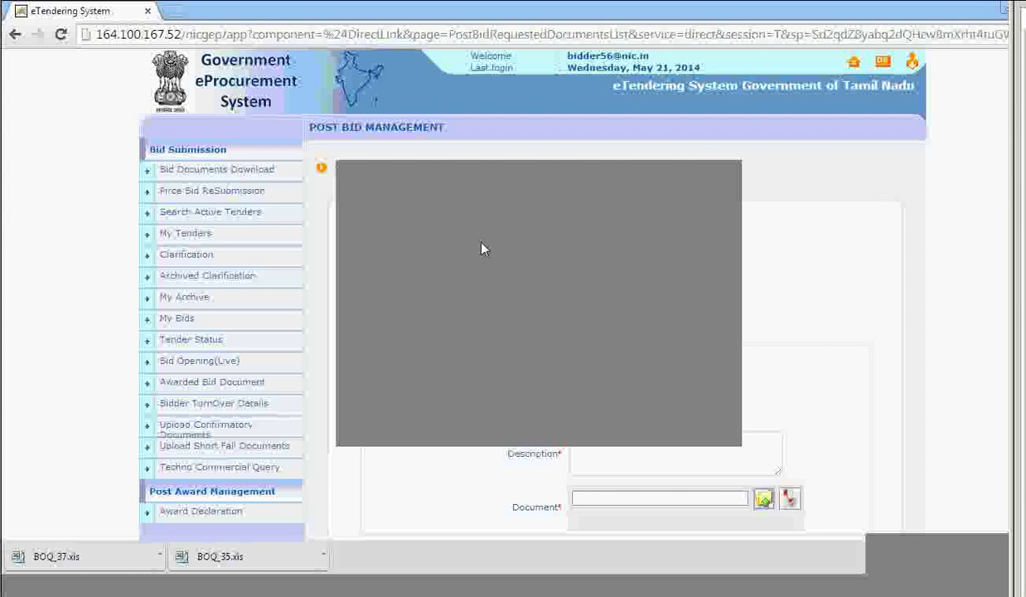
click(616, 408)
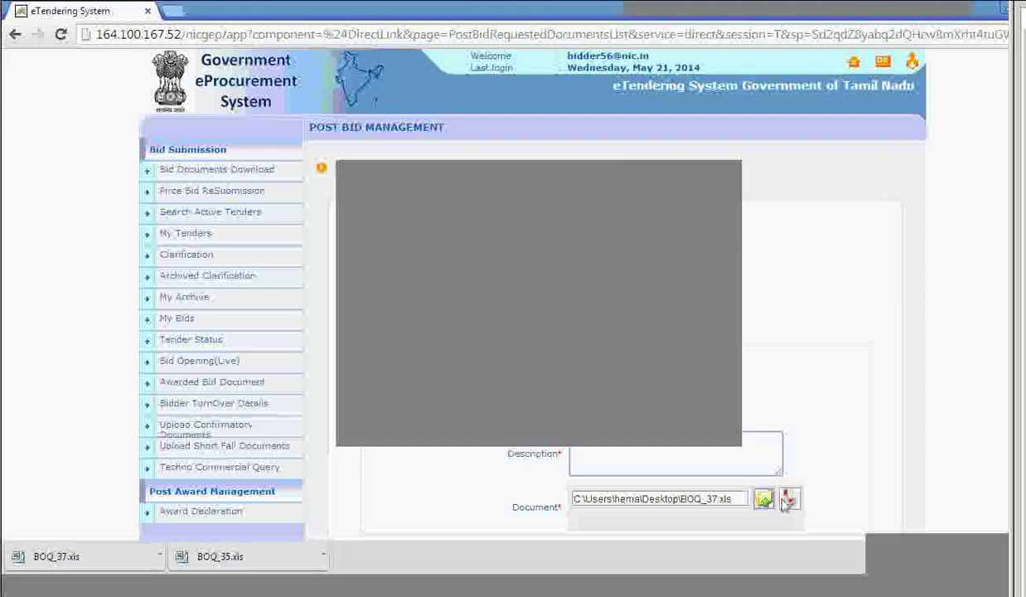
click(790, 498)
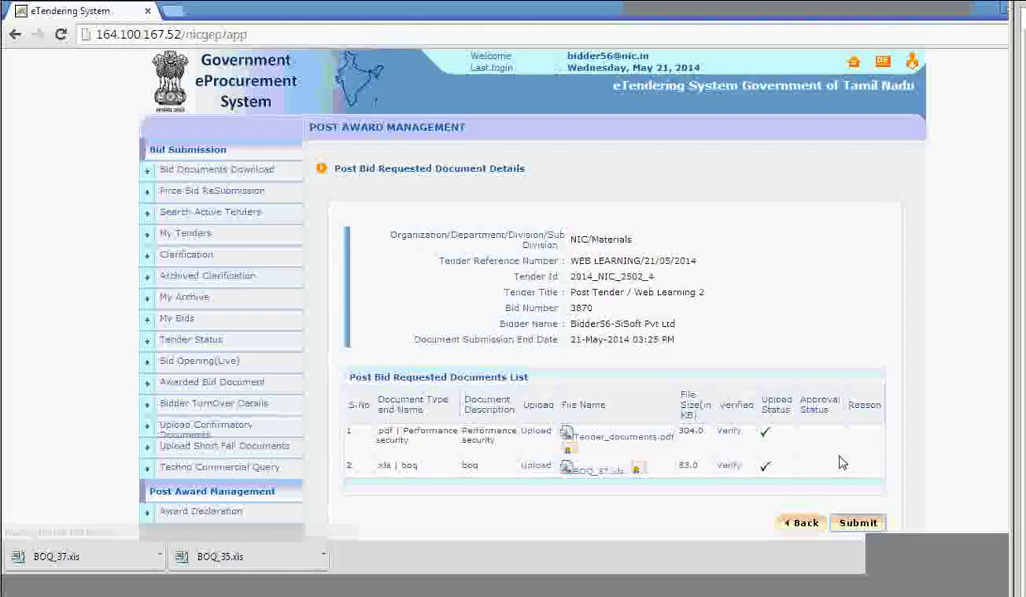
Mark BOQ_37.xls and Tender_documents.pdf as verified, saving each verification.
click(727, 468)
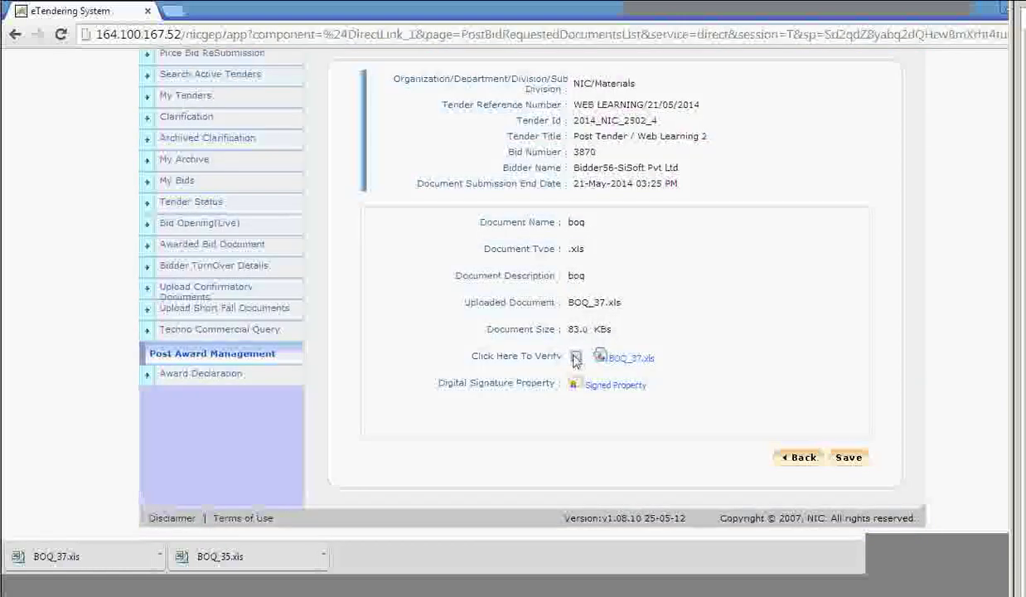
click(575, 358)
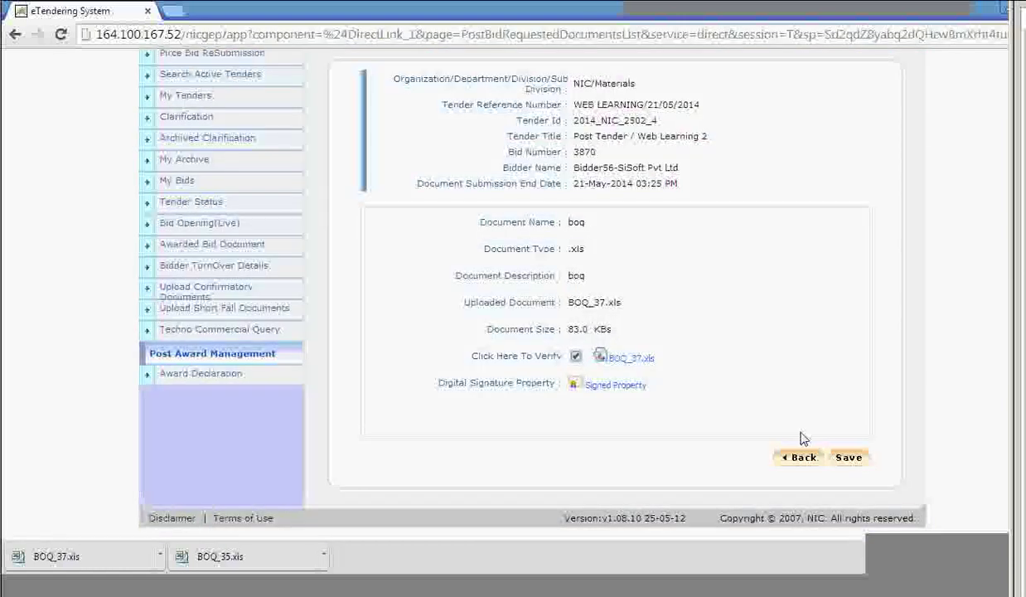
click(862, 457)
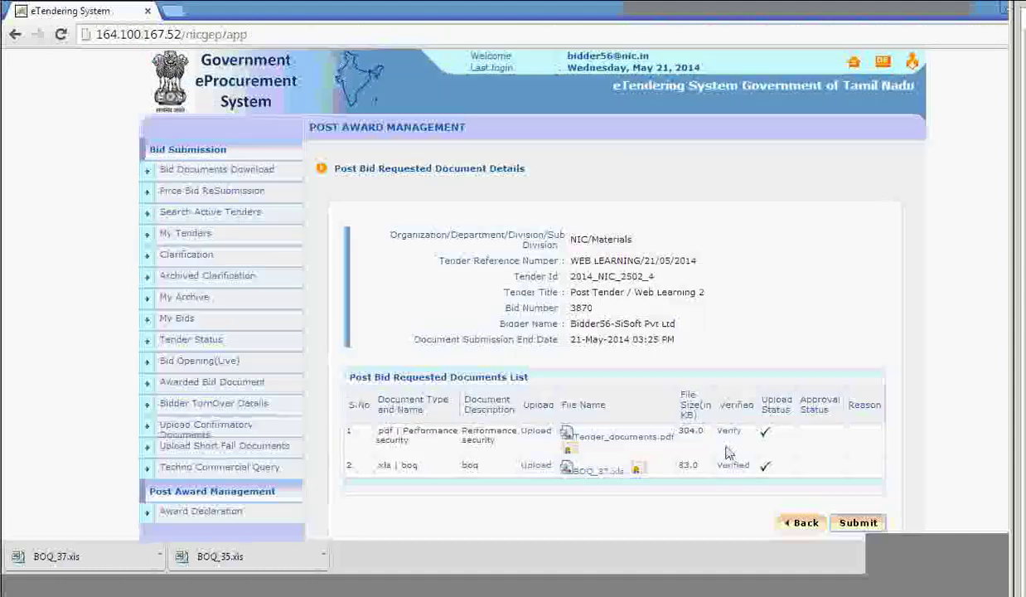
click(728, 435)
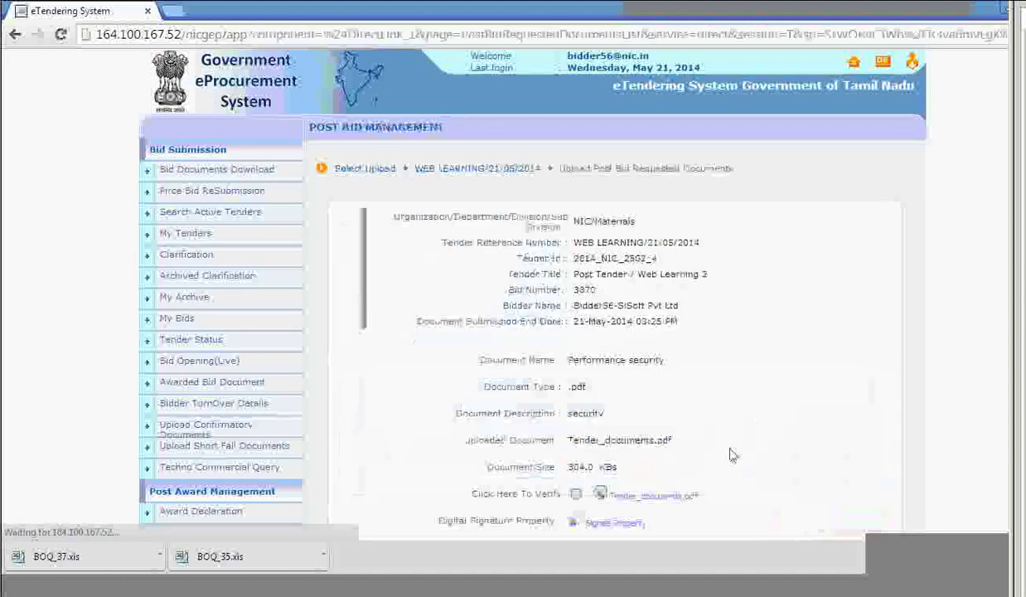
scroll(749, 439, down, 2)
click(576, 358)
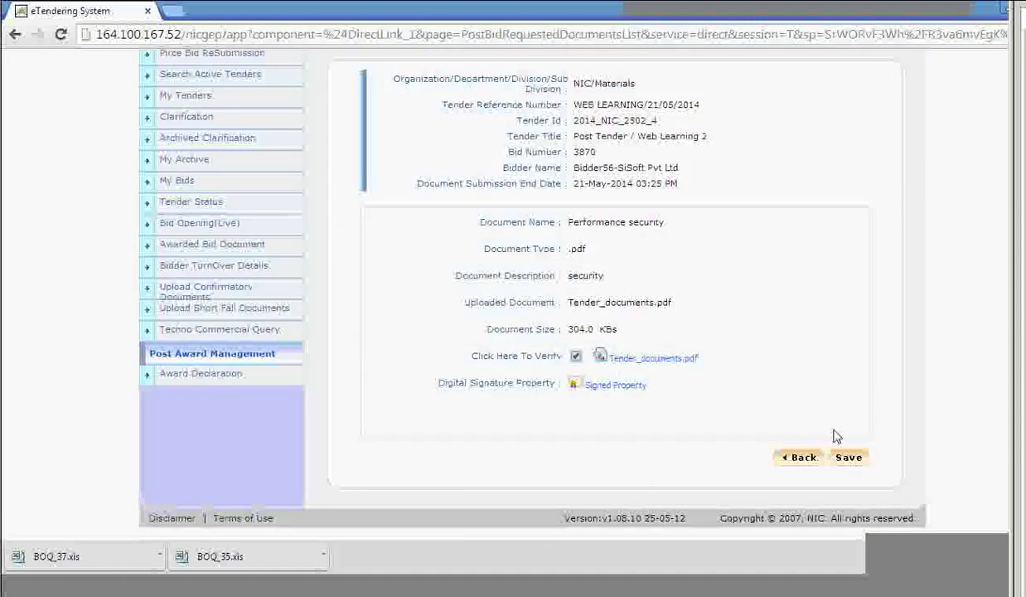
click(848, 458)
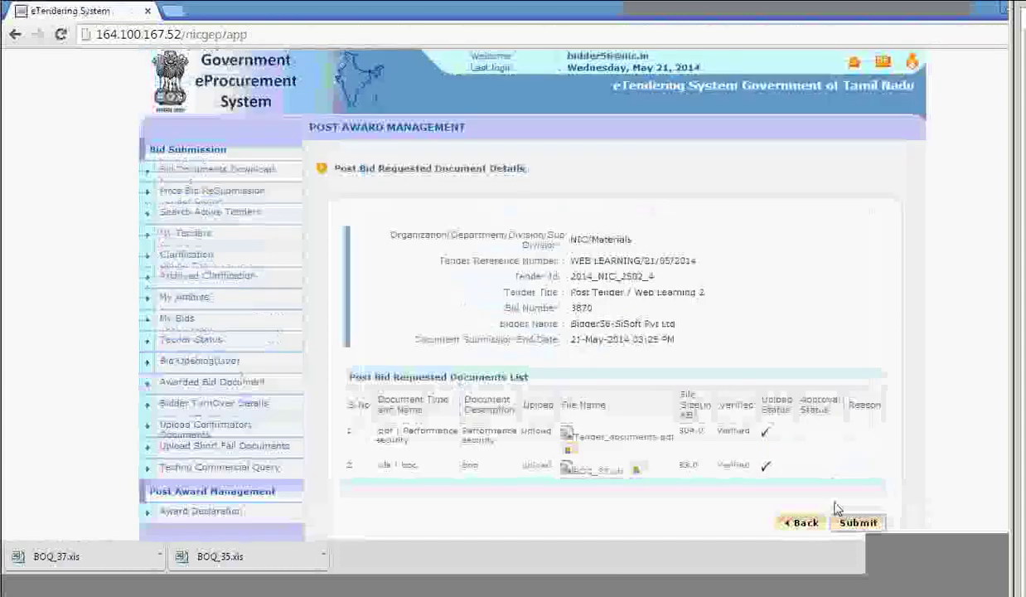
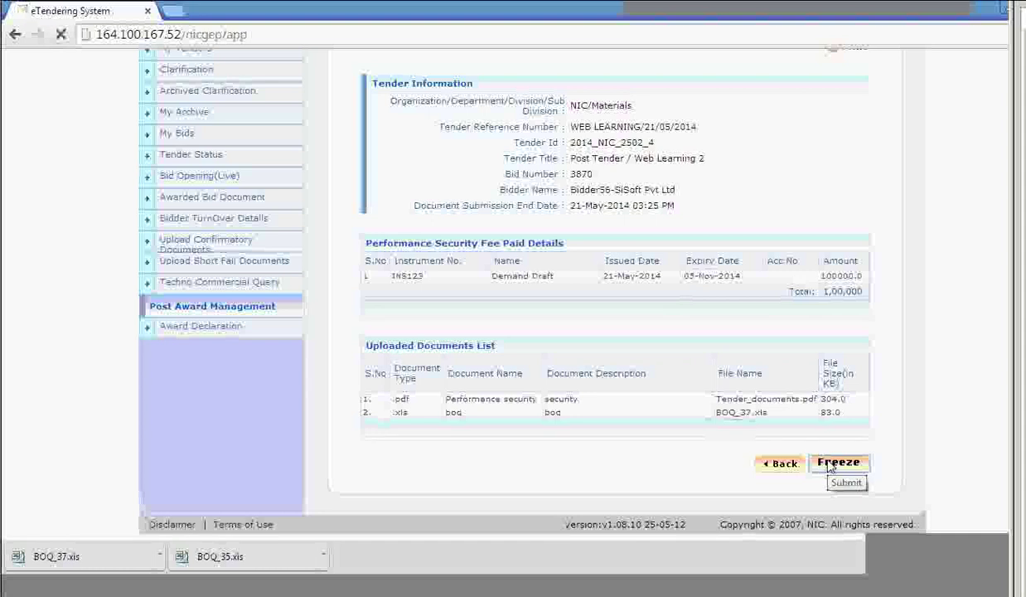
Freeze bid 3870's post-award documents, confirm its Replied status, and log out of the bidder account.
click(829, 466)
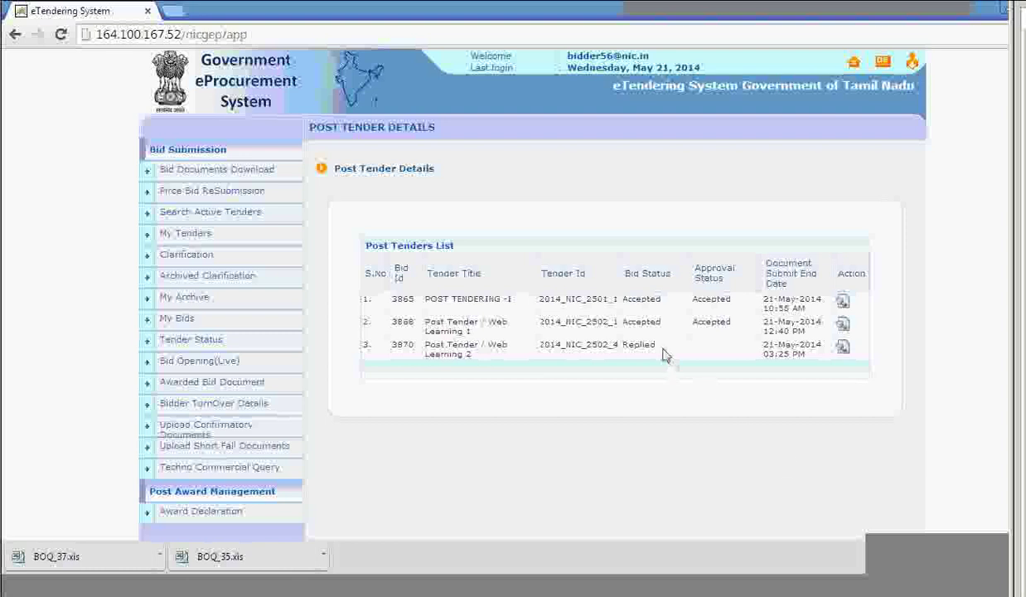
drag(655, 346, 603, 342)
click(912, 65)
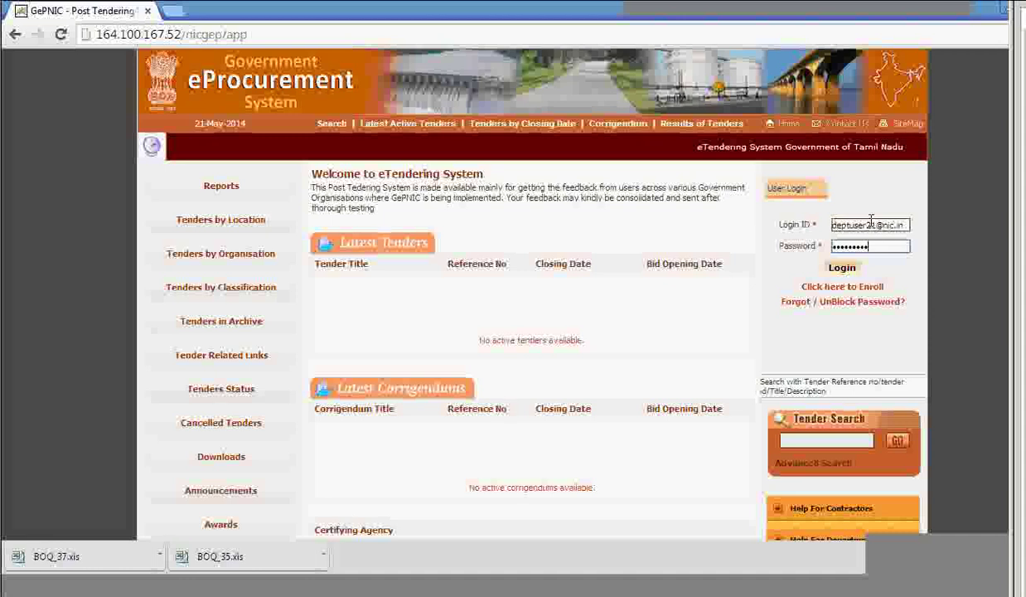
Log in as the department user and confirm with digital certificate authentication.
click(839, 267)
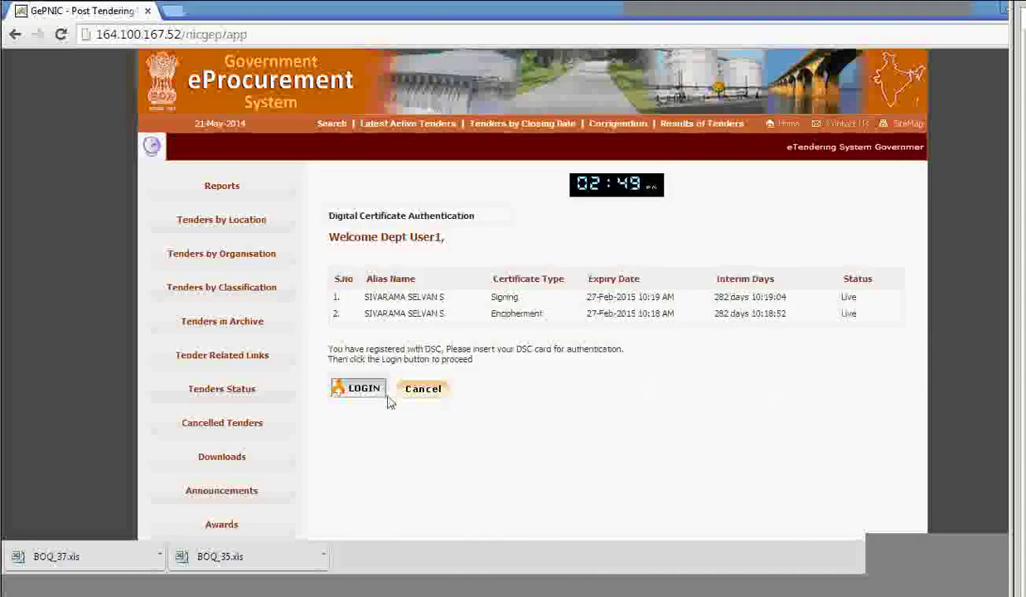
click(361, 389)
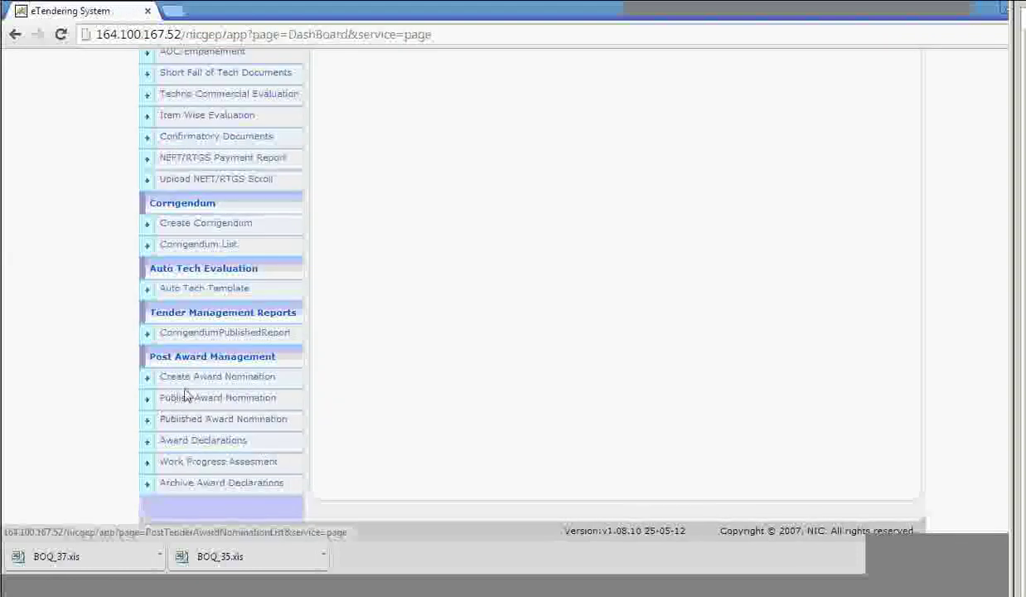
From Award Declarations, view tender 2014_NIC_2502_4 and open the documents submitted with bid 3870.
click(227, 446)
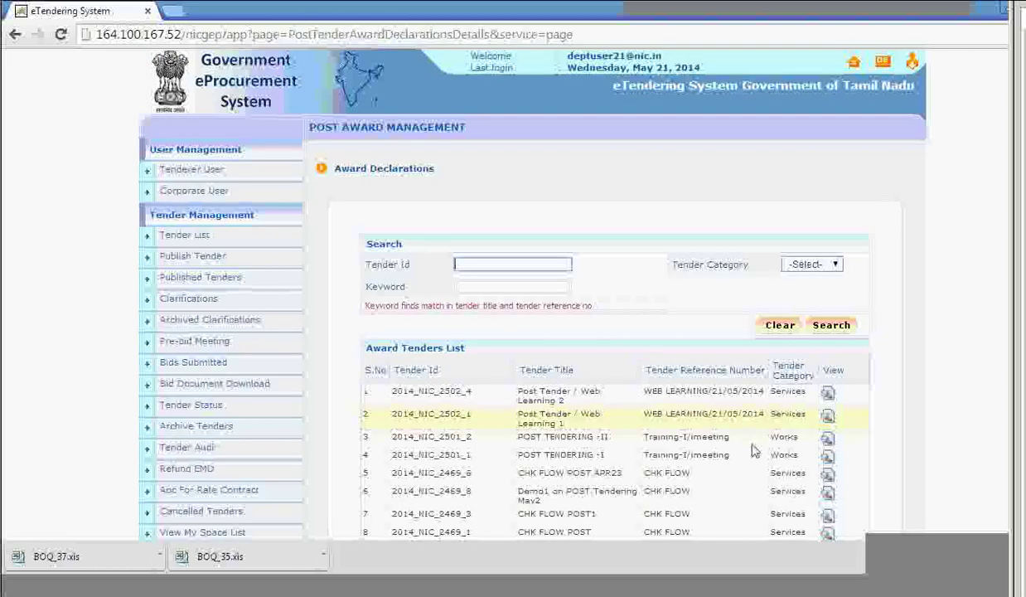
scroll(829, 248, down, 3)
click(829, 238)
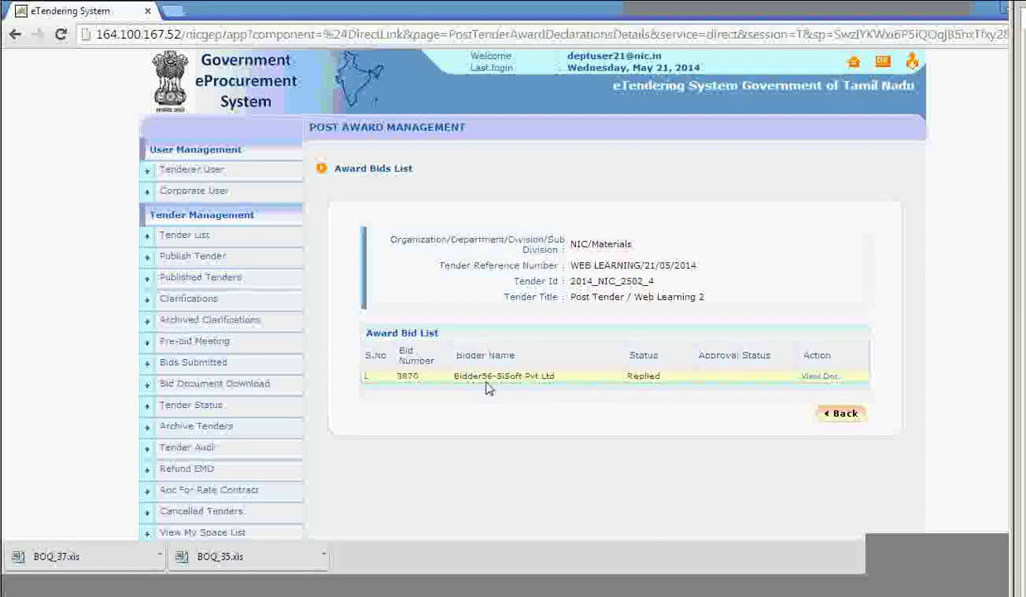
drag(658, 380, 717, 382)
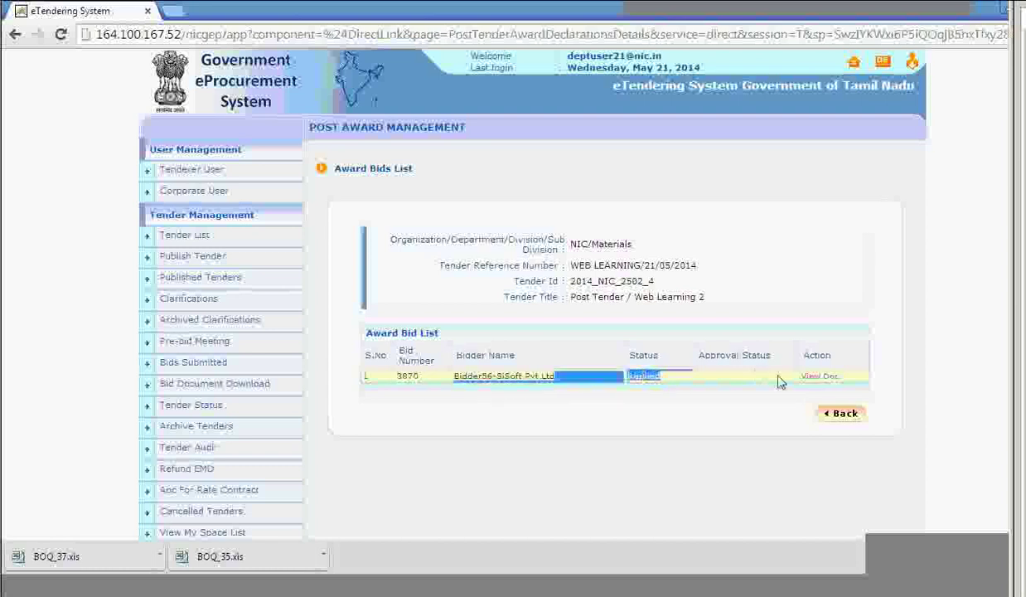
click(835, 380)
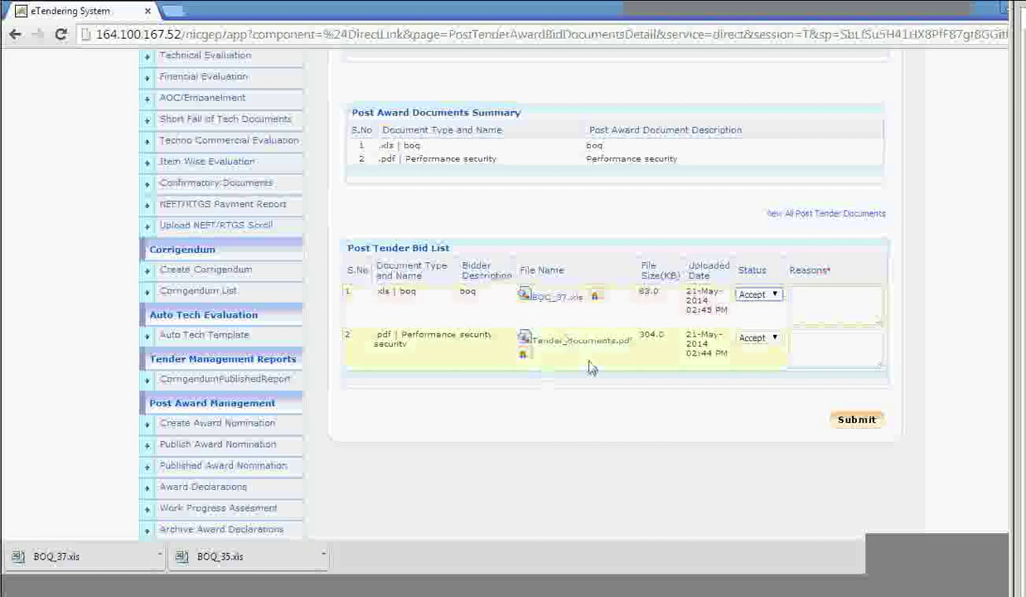
Set the boq document's status to Accept with reason 'ok'.
scroll(615, 274, up, 1)
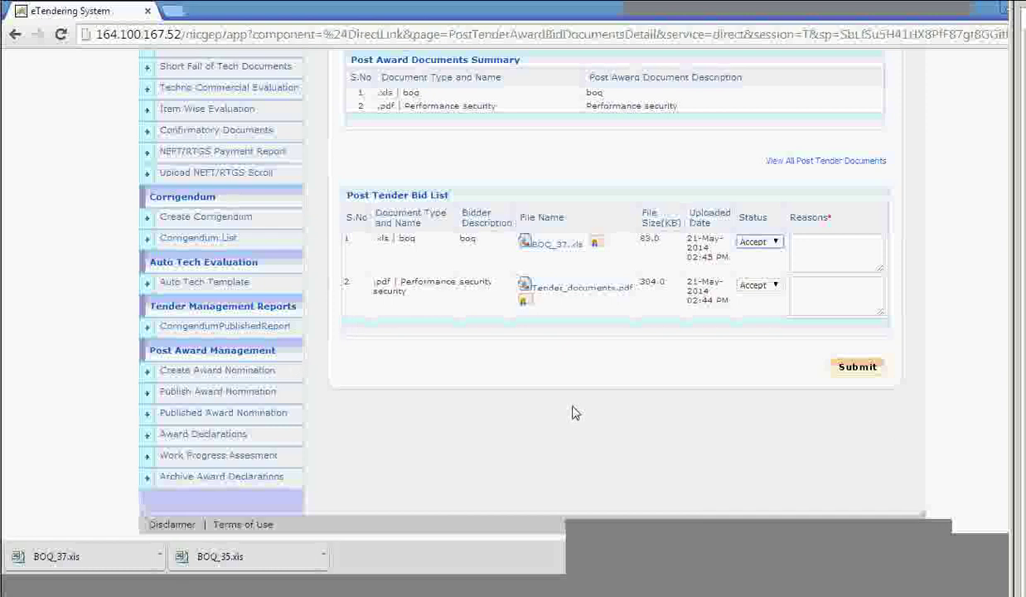
scroll(575, 412, up, 1)
scroll(574, 412, up, 1)
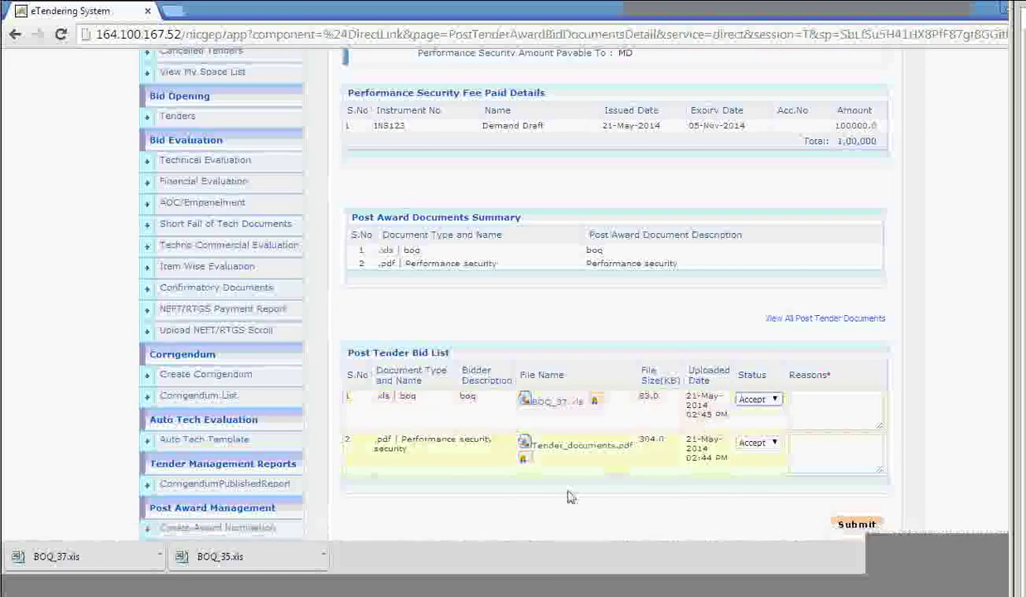
scroll(355, 523, down, 2)
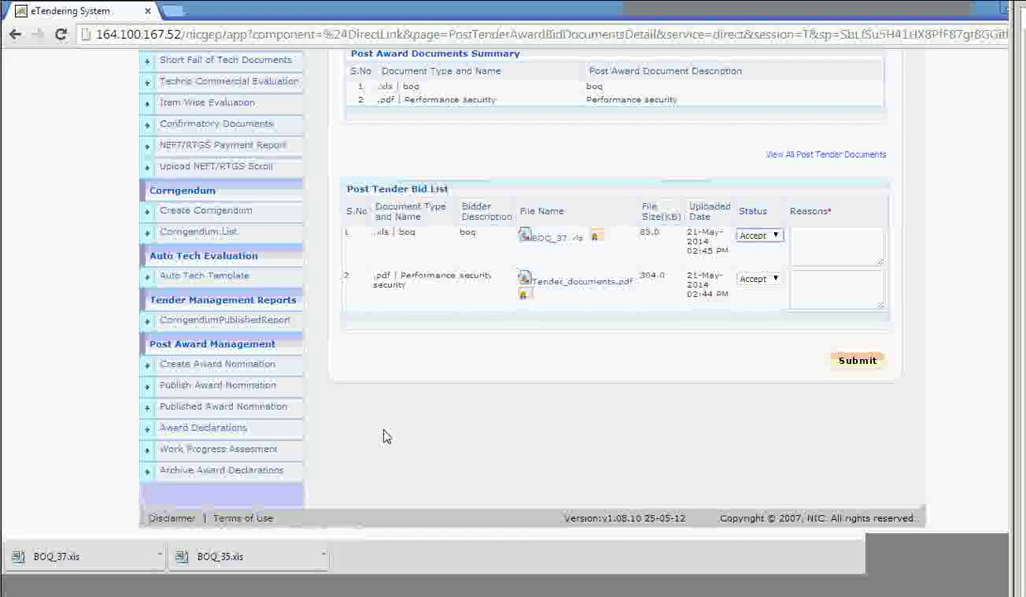
scroll(487, 428, up, 8)
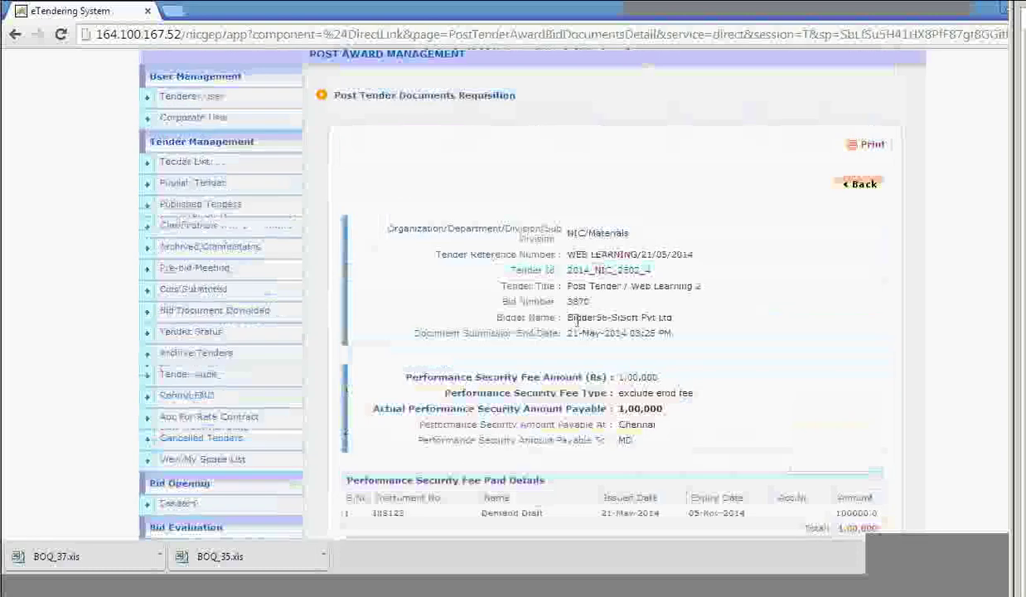
scroll(673, 437, down, 1)
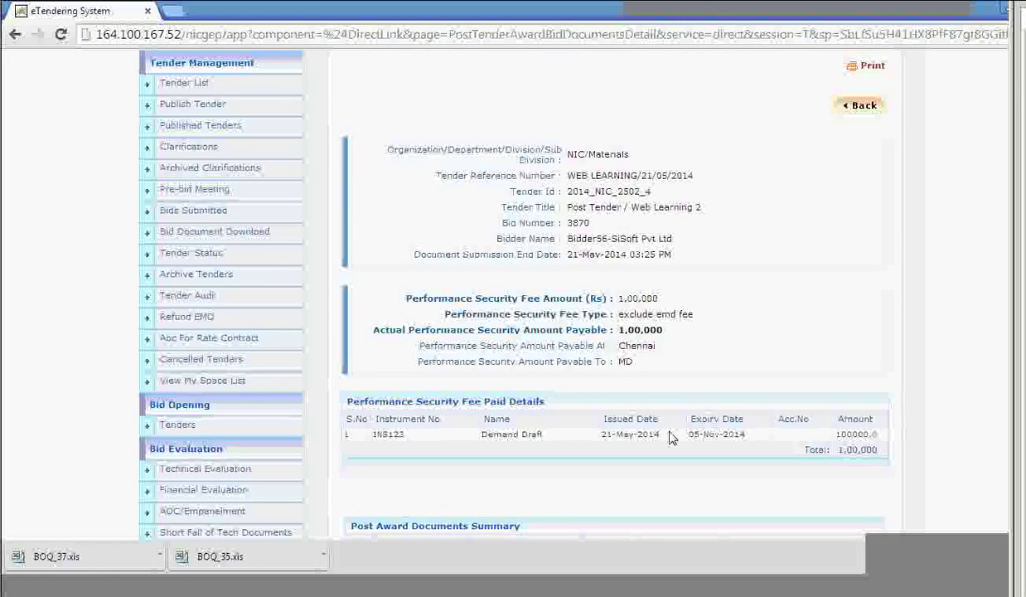
scroll(784, 320, down, 5)
click(781, 317)
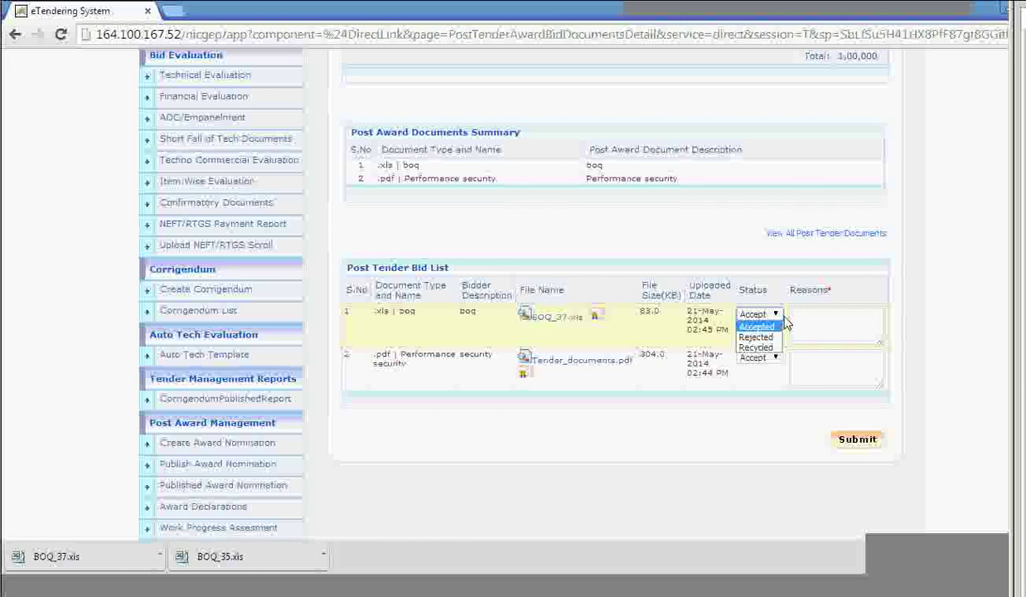
click(768, 327)
click(816, 321)
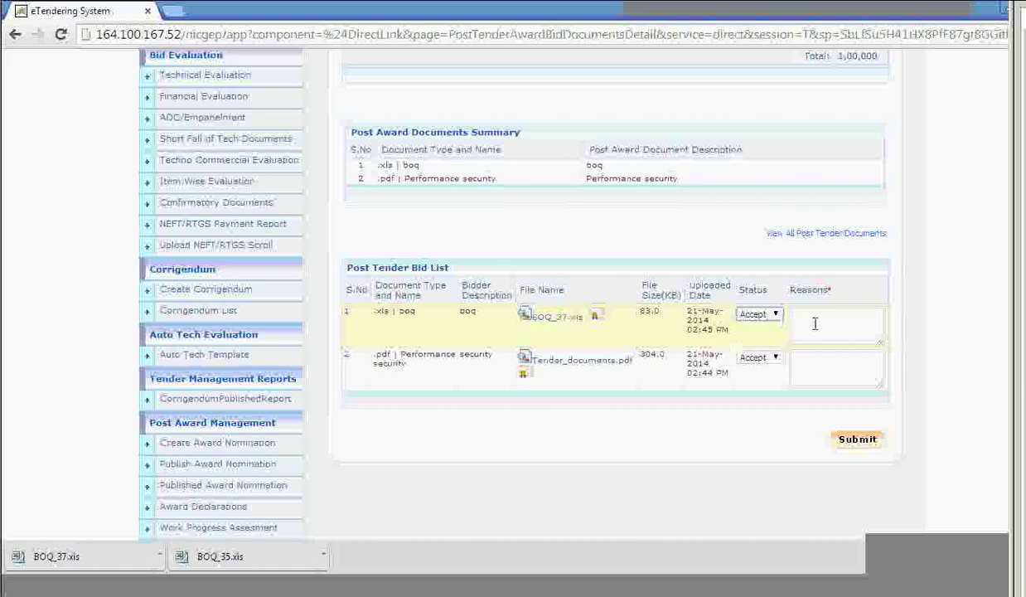
text(ok)
Accept the Performance security document with reason 'OK' and submit the review.
click(764, 358)
click(754, 370)
click(805, 359)
text(OK)
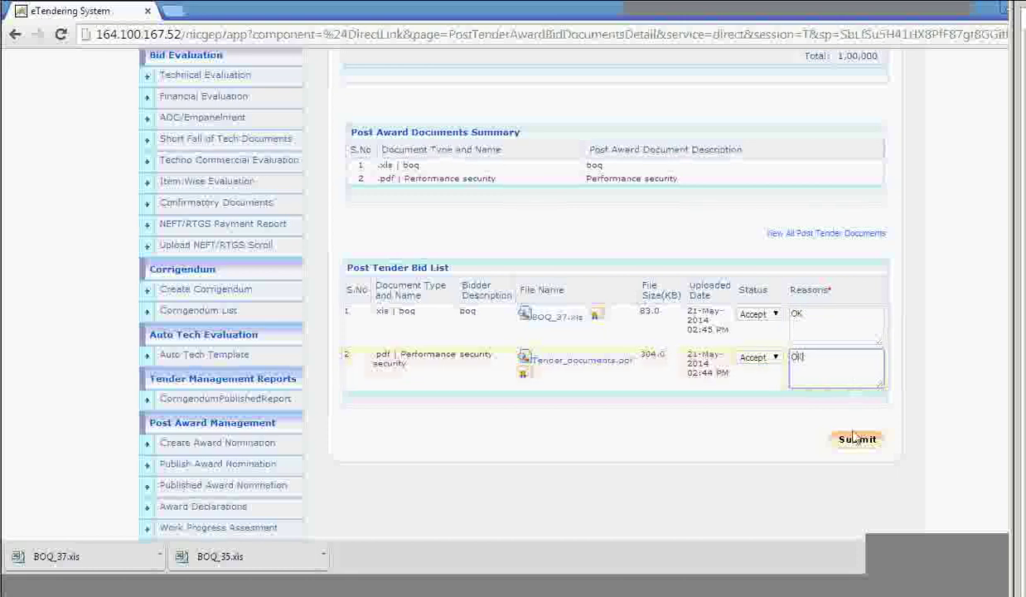
click(856, 439)
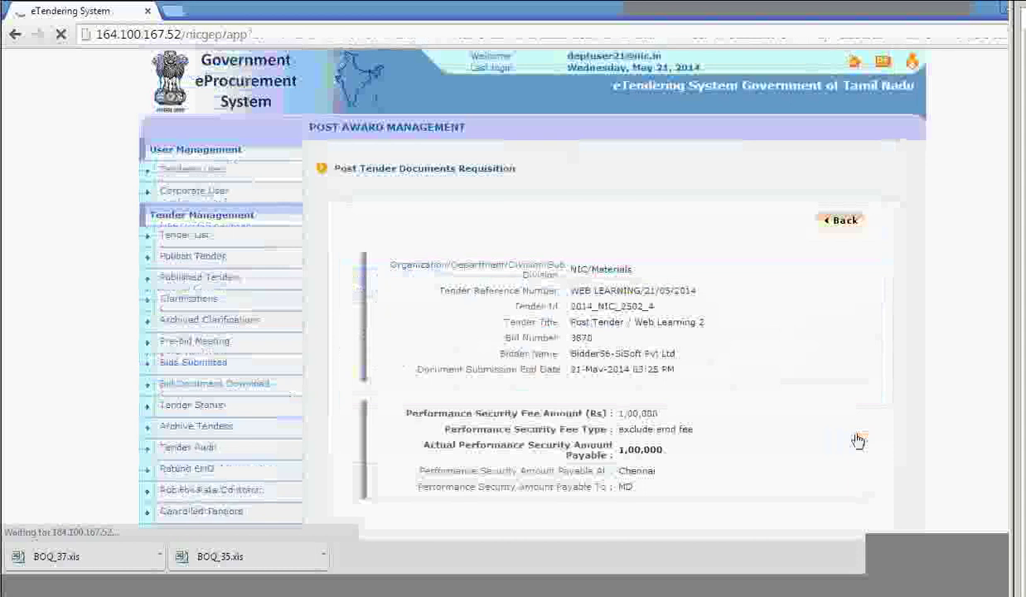
Open BOQ_37.xls for review, then submit Overall Status Accepted with reason 'OK'.
scroll(664, 332, up, 2)
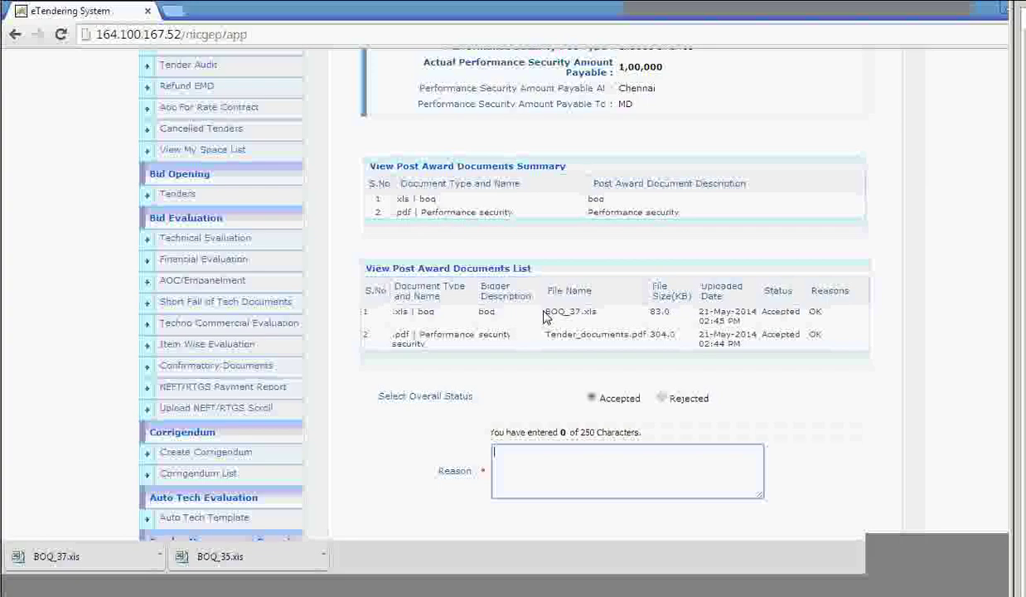
click(545, 314)
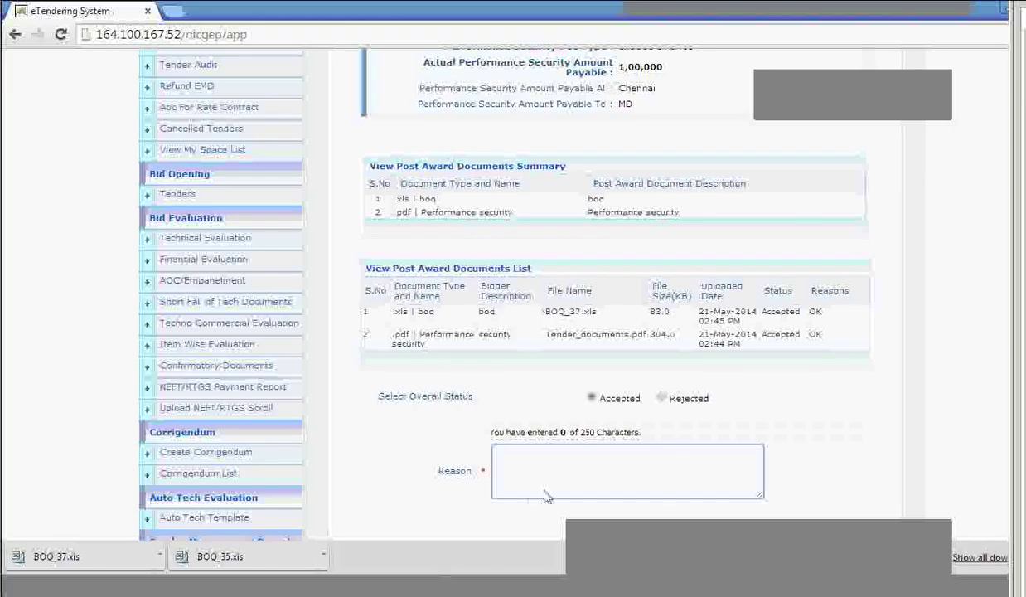
click(543, 488)
text(OK)
scroll(602, 473, down, 3)
click(831, 319)
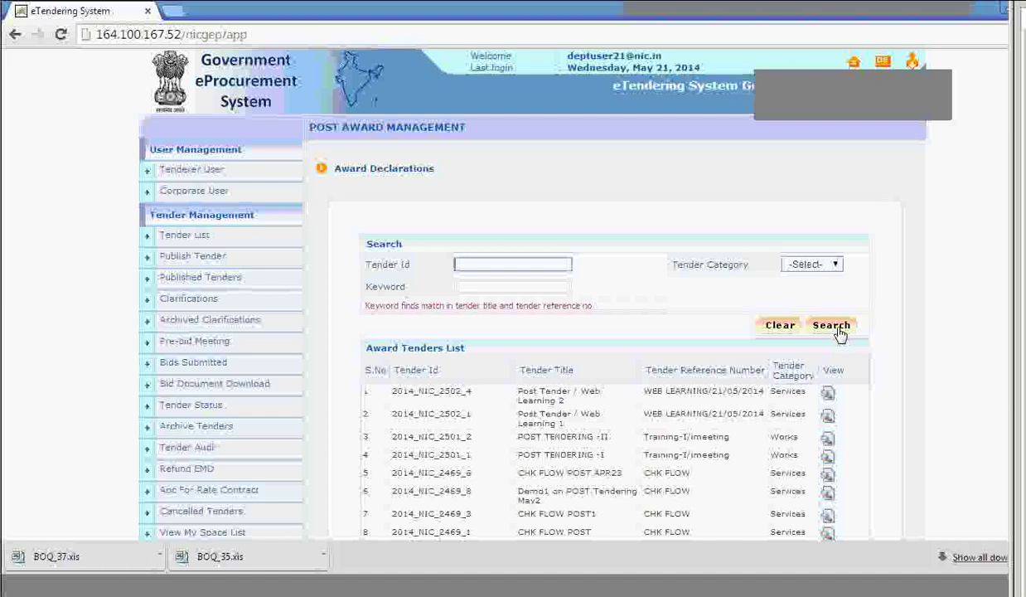
scroll(783, 354, down, 1)
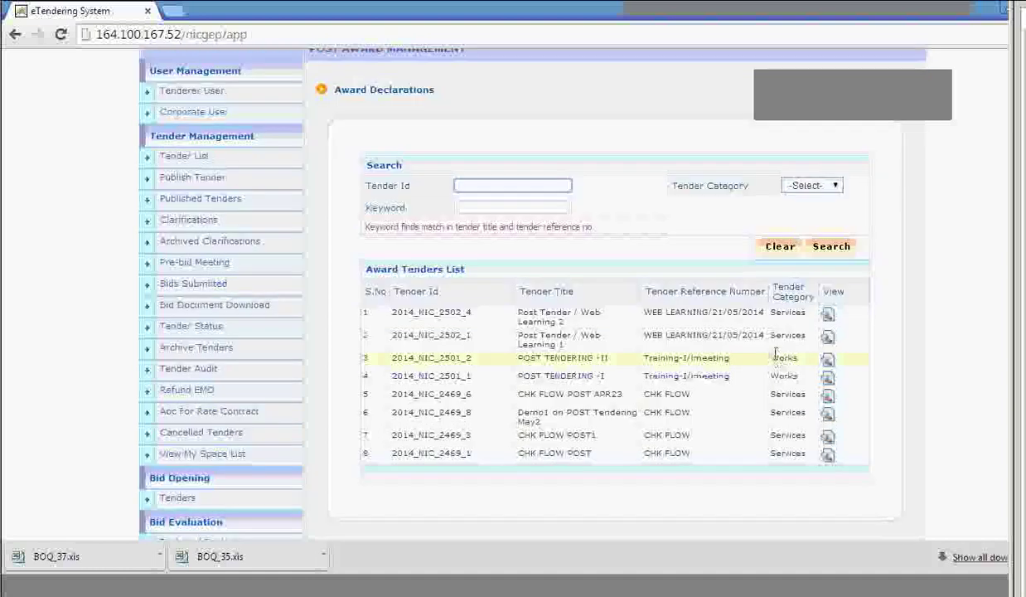
scroll(733, 369, down, 1)
scroll(461, 437, down, 6)
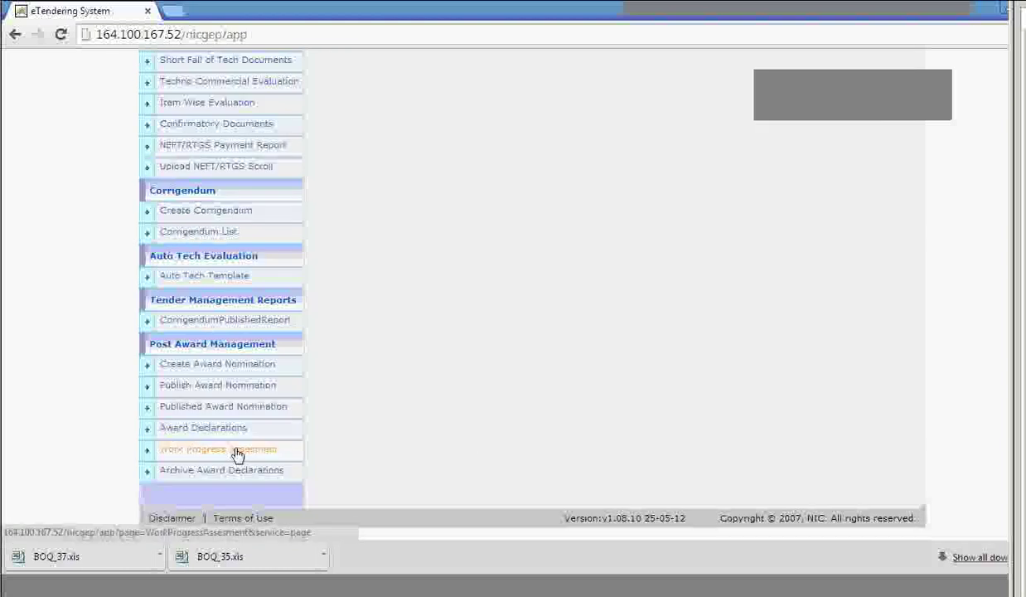
Under Work Progress Assessment, view tender 2014_NIC_2502_4 and open the work details for bid 3870.
click(236, 452)
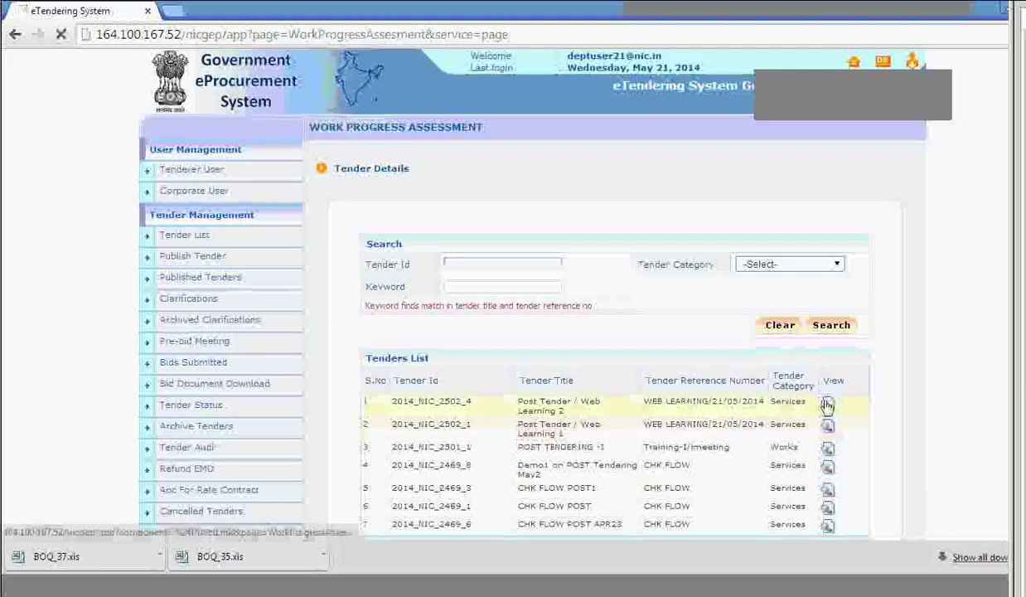
click(828, 404)
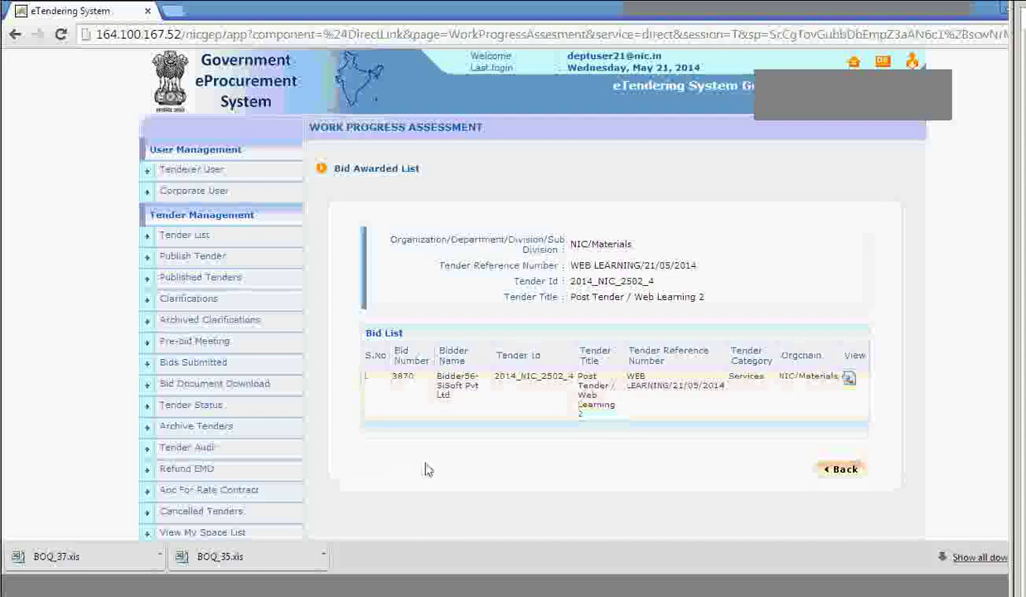
scroll(348, 468, down, 8)
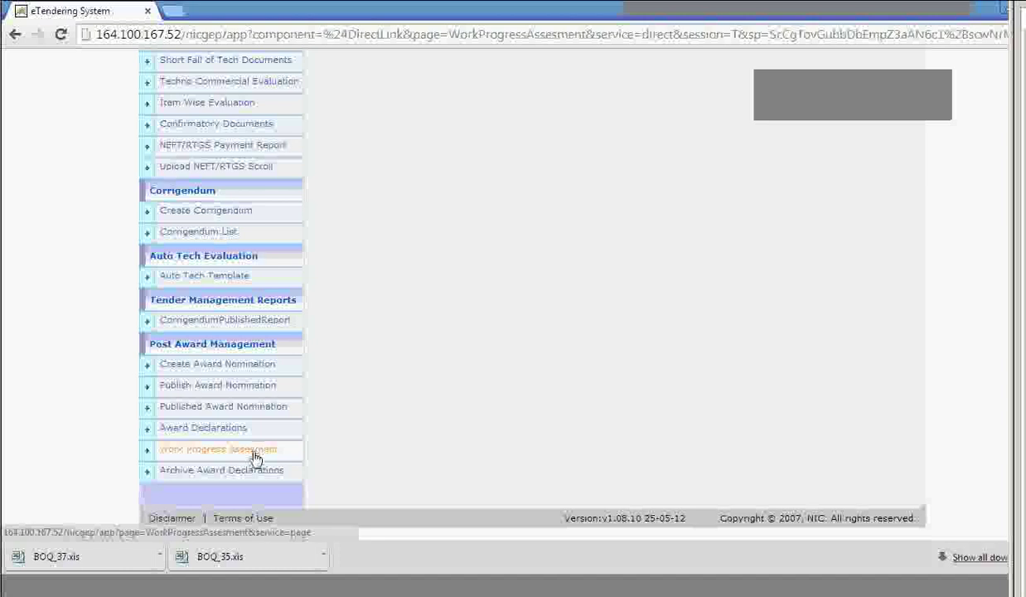
scroll(629, 354, up, 5)
scroll(666, 354, up, 3)
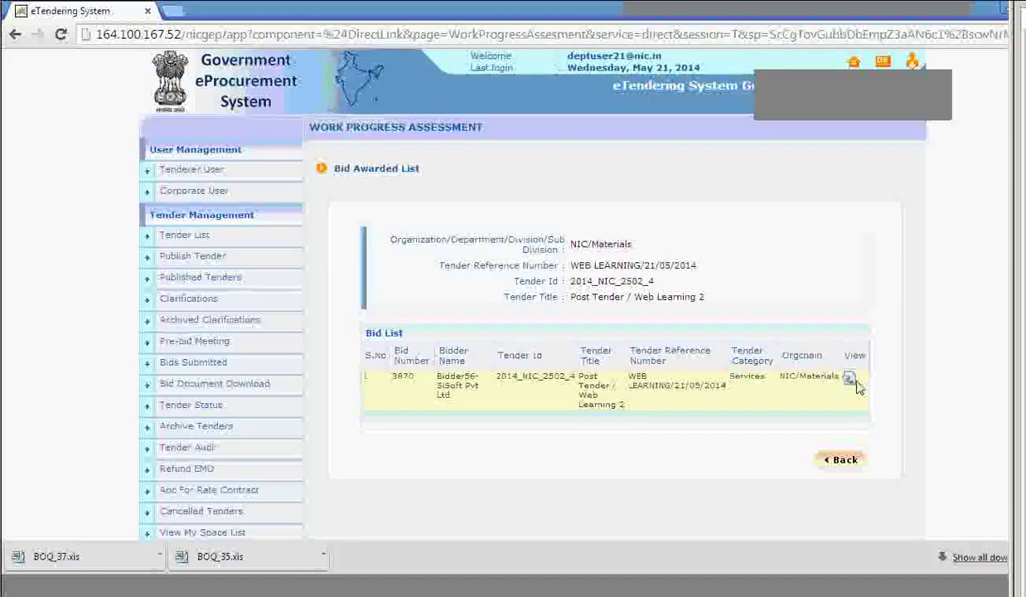
click(854, 381)
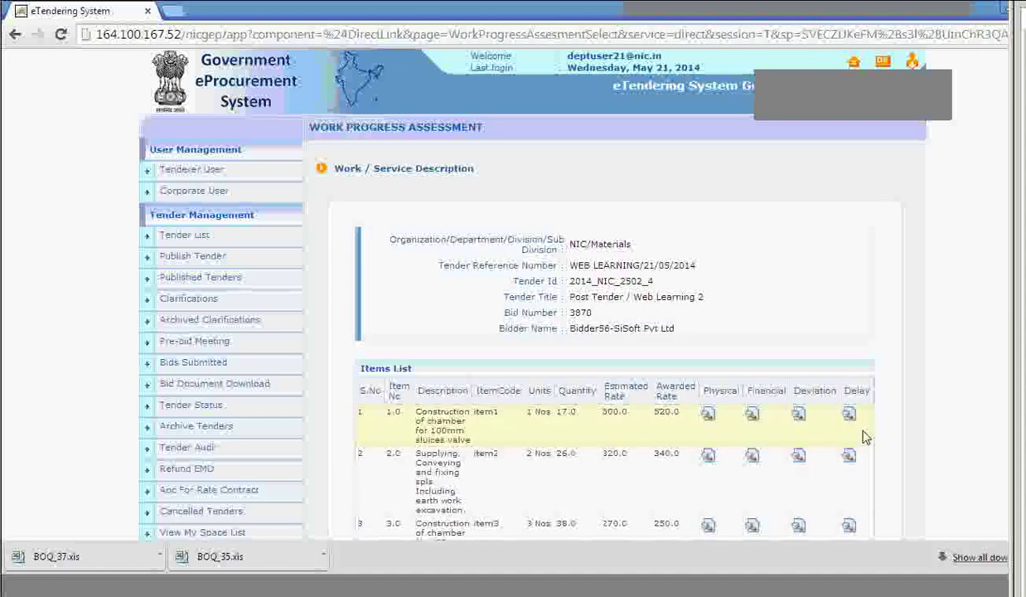
Open the Physical progress M-Book list for item 1.0, the chamber for 100mm sluices valve.
scroll(862, 438, down, 3)
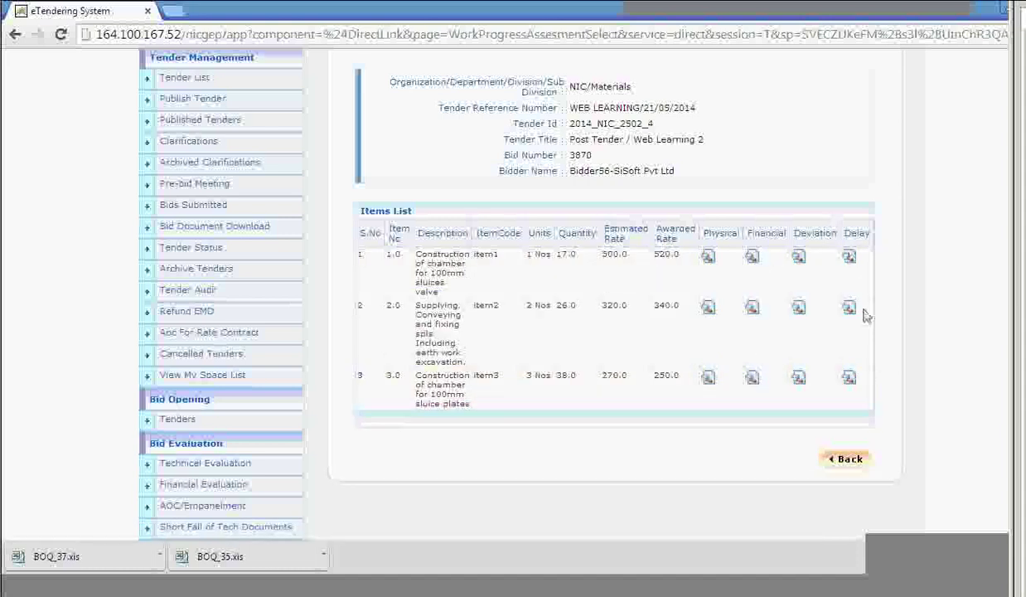
click(755, 264)
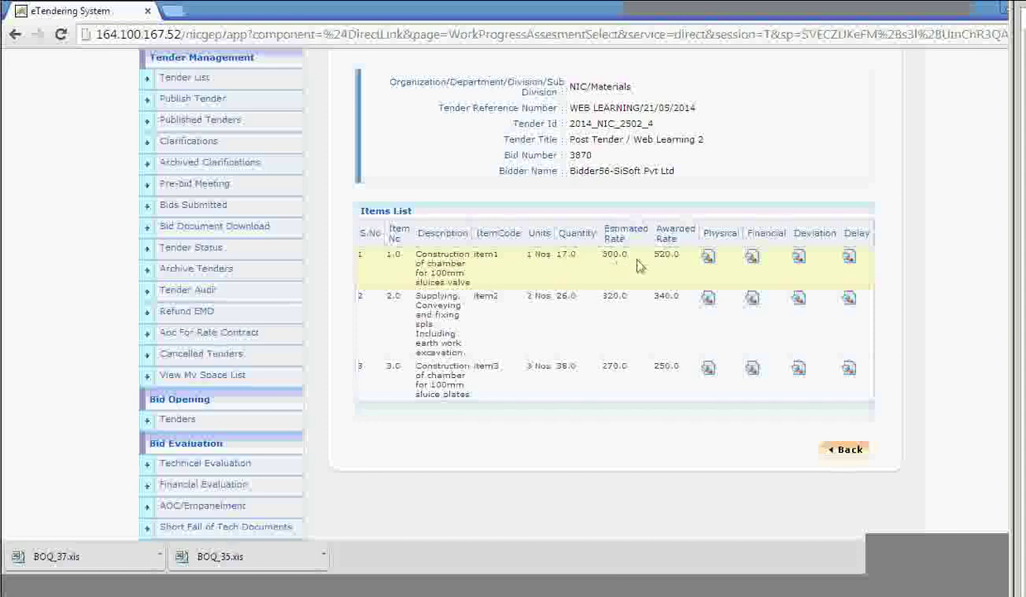
click(709, 258)
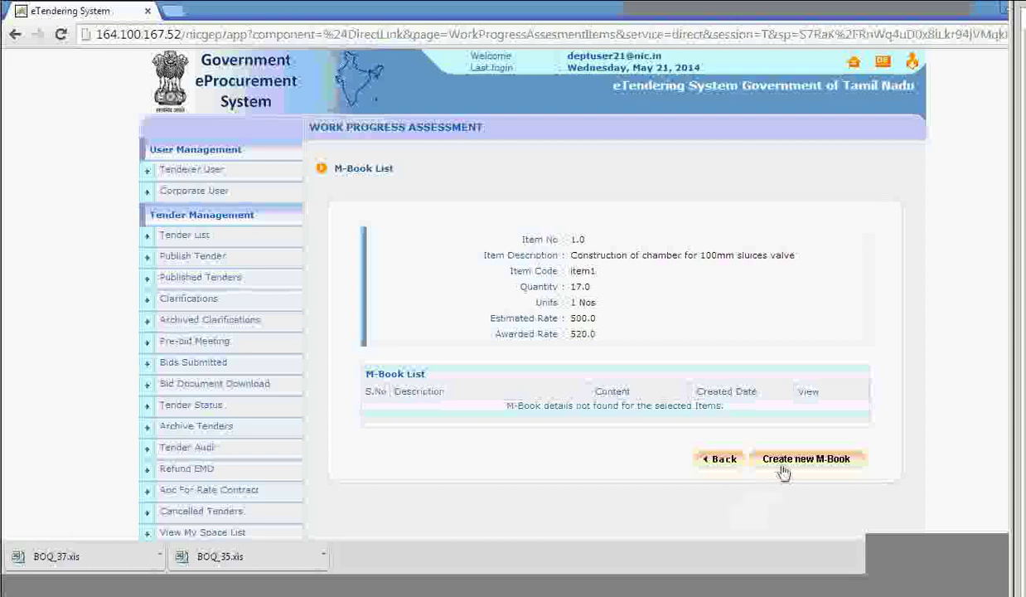
Create a new M-Book entry for item 1.0.
click(787, 462)
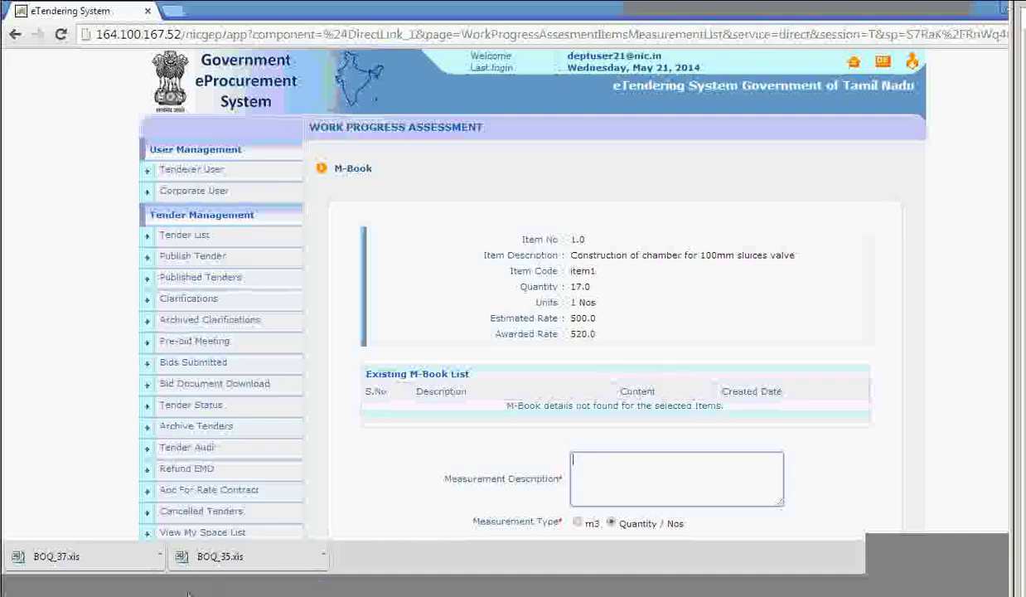
Enter measurement description 10, keeping the measurement type as Quantity / Nos.
click(657, 483)
scroll(676, 477, down, 3)
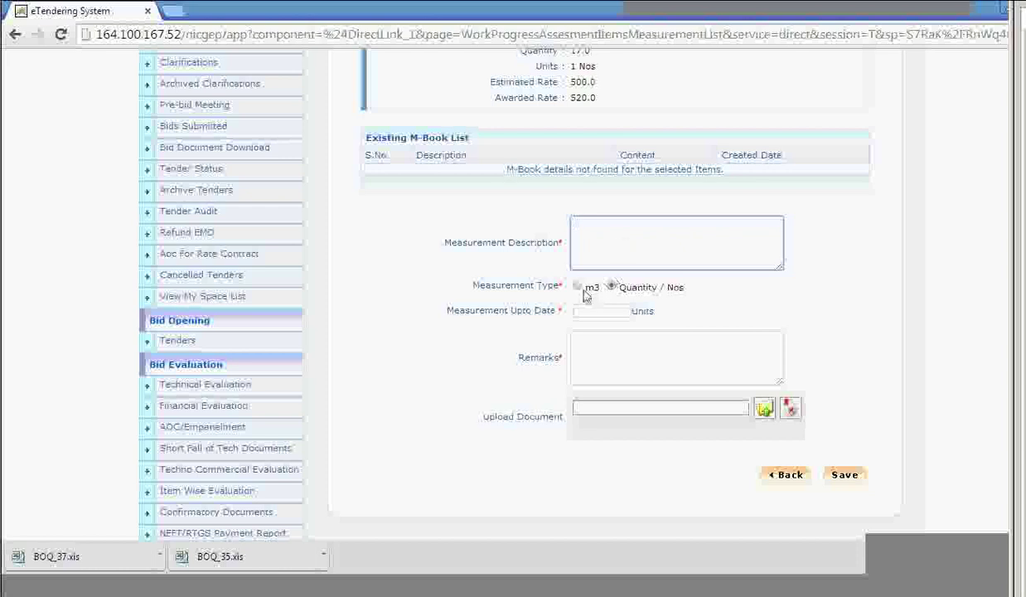
click(578, 286)
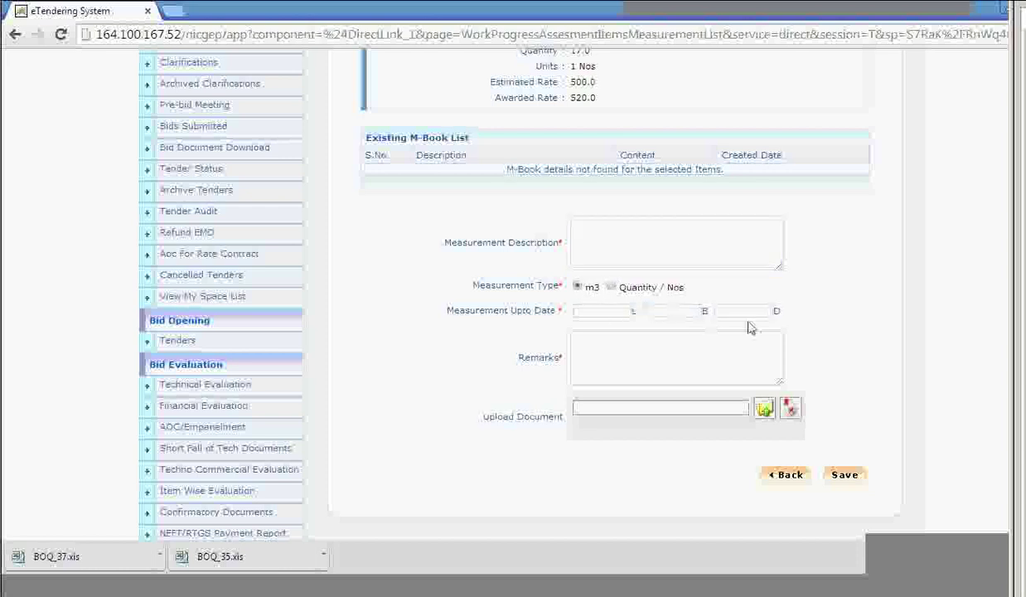
click(614, 288)
click(603, 252)
scroll(604, 249, up, 2)
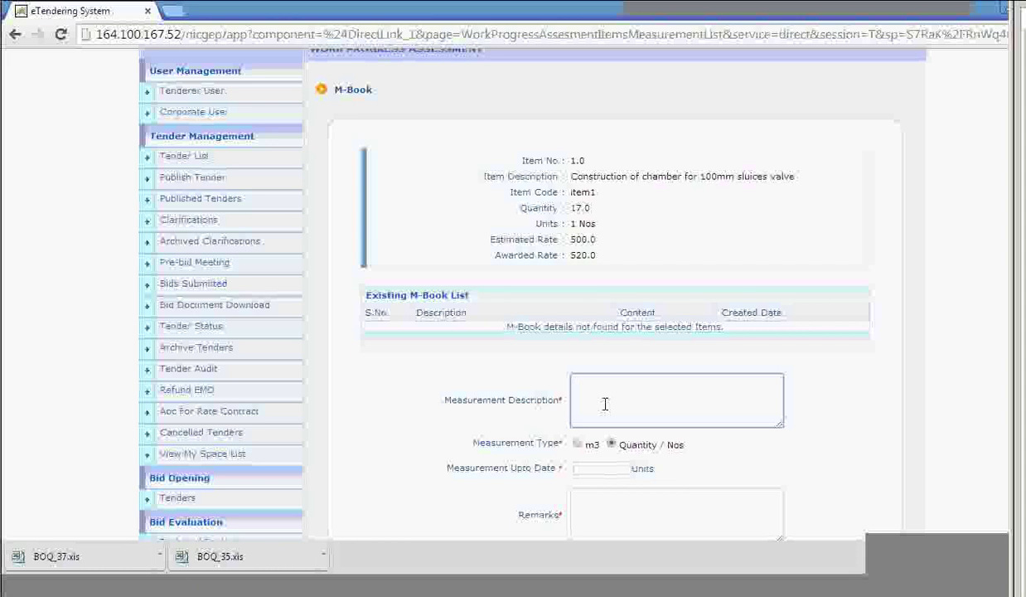
text(10)
Fill Measurement Upto Date with 10 and Remarks with 'TEST', then save the M-Book.
scroll(600, 414, down, 1)
click(600, 392)
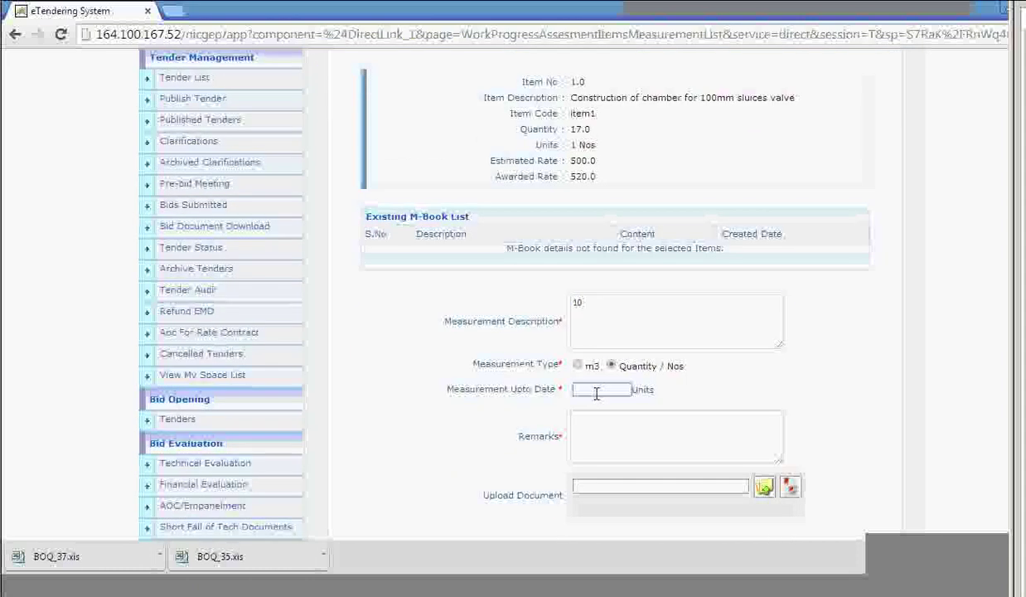
text(10)
click(600, 426)
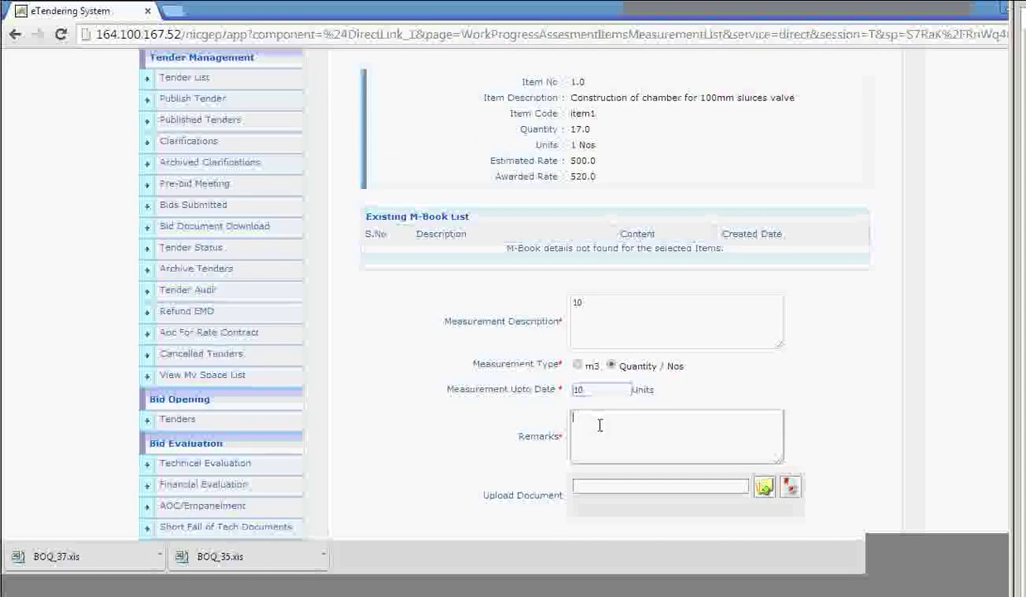
text(TEST)
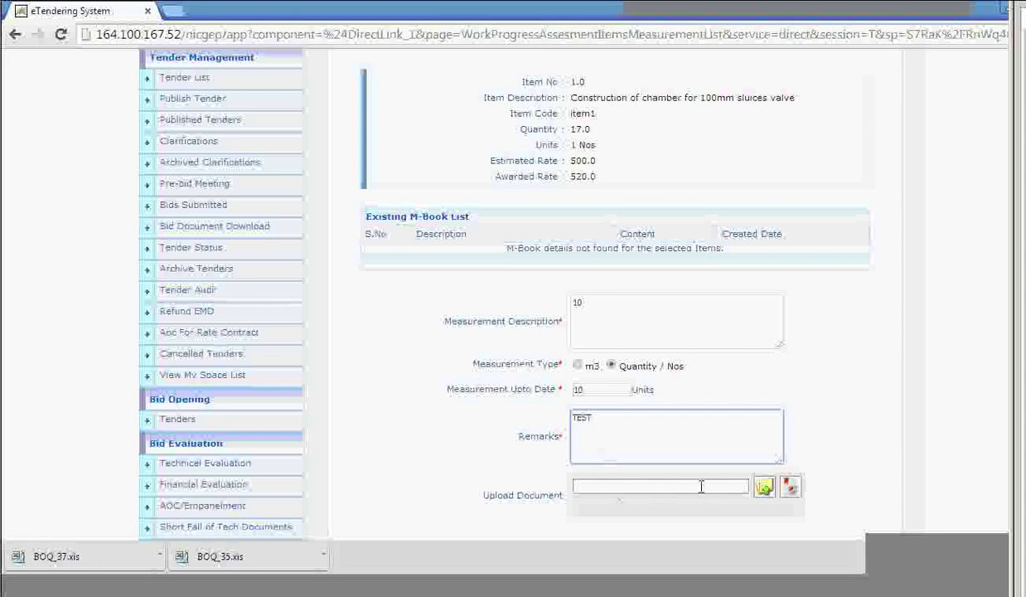
scroll(678, 482, down, 2)
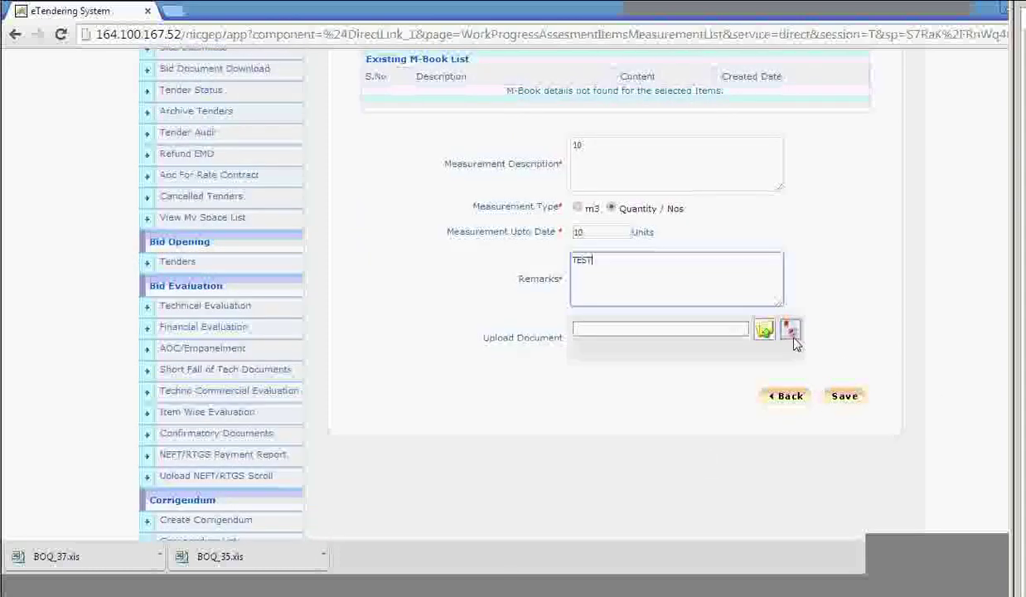
click(845, 395)
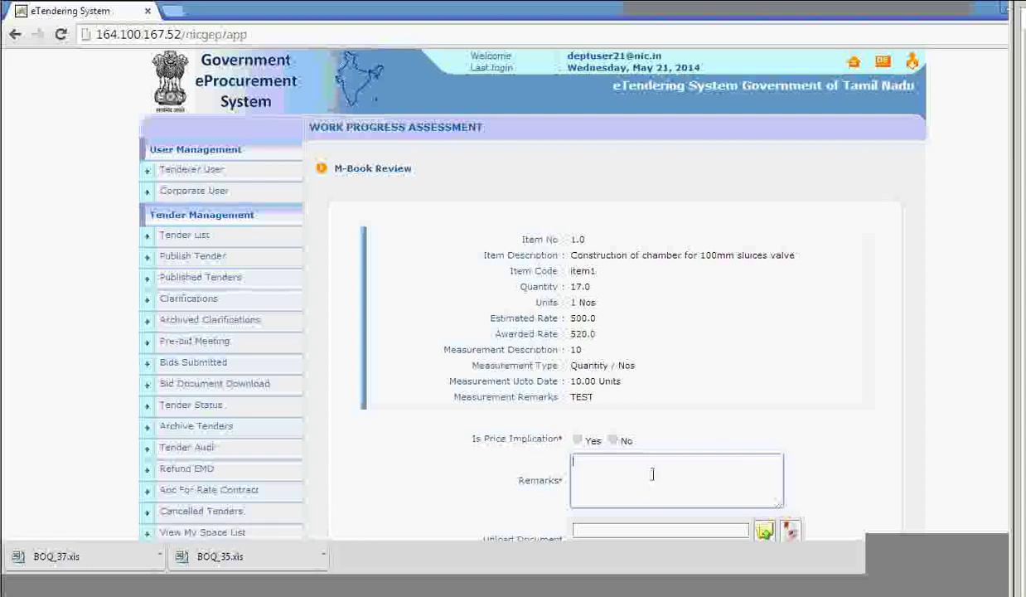
Go back twice from the M-Book review, then open BOQ_37.xls from the downloads bar.
scroll(638, 479, down, 3)
scroll(642, 476, down, 1)
click(791, 314)
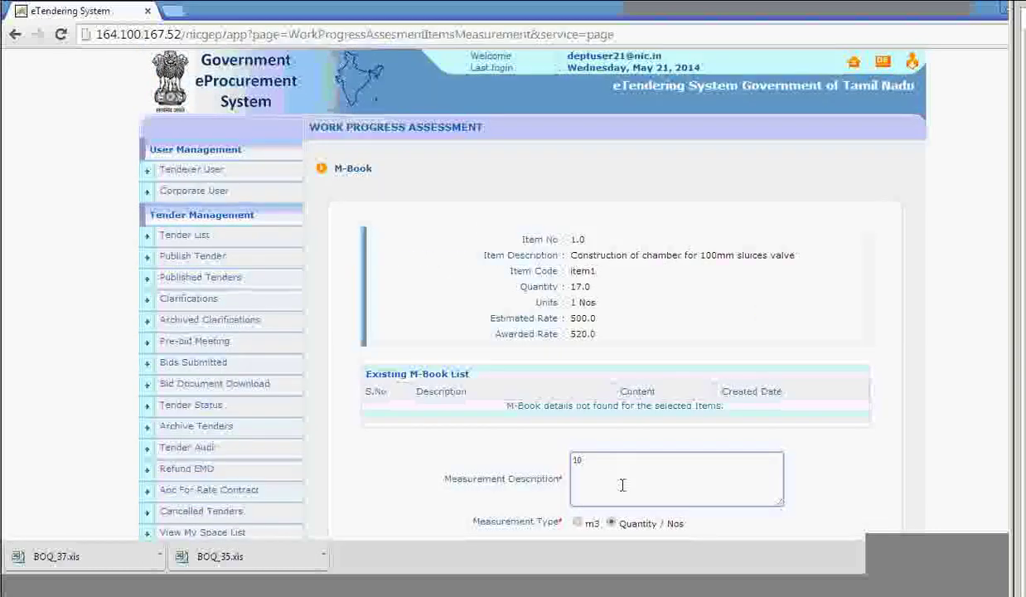
scroll(623, 485, down, 3)
scroll(737, 476, down, 1)
click(784, 400)
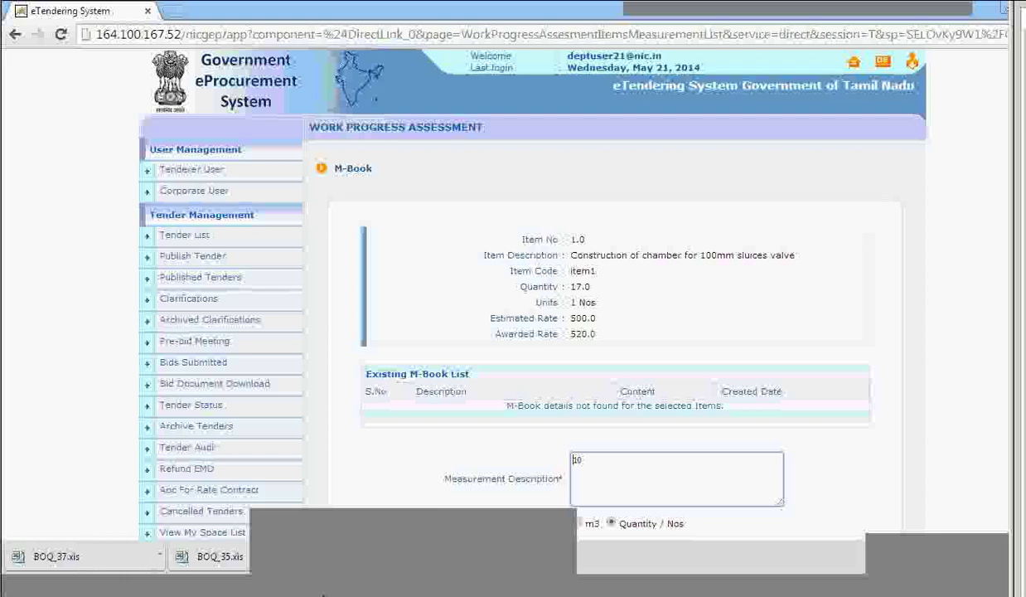
click(323, 593)
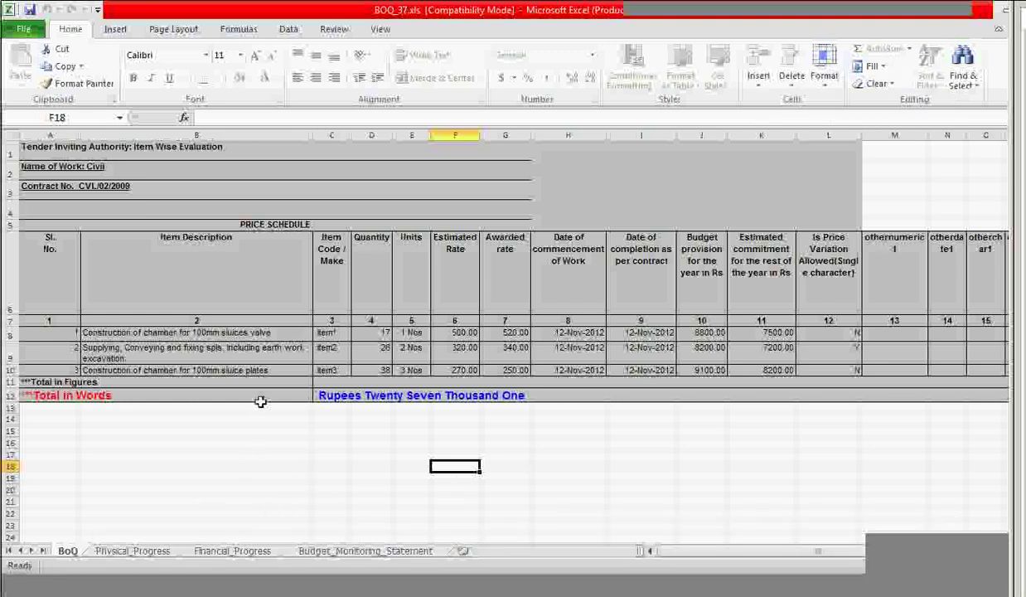
click(257, 369)
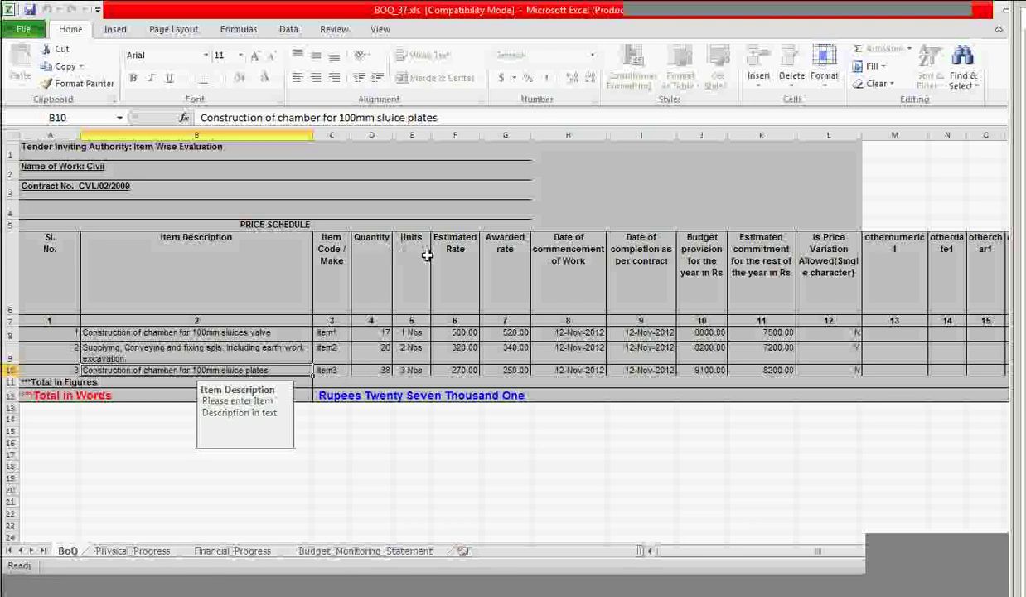
key(Tab)
key(Tab)
key(Tab)
key(Tab)
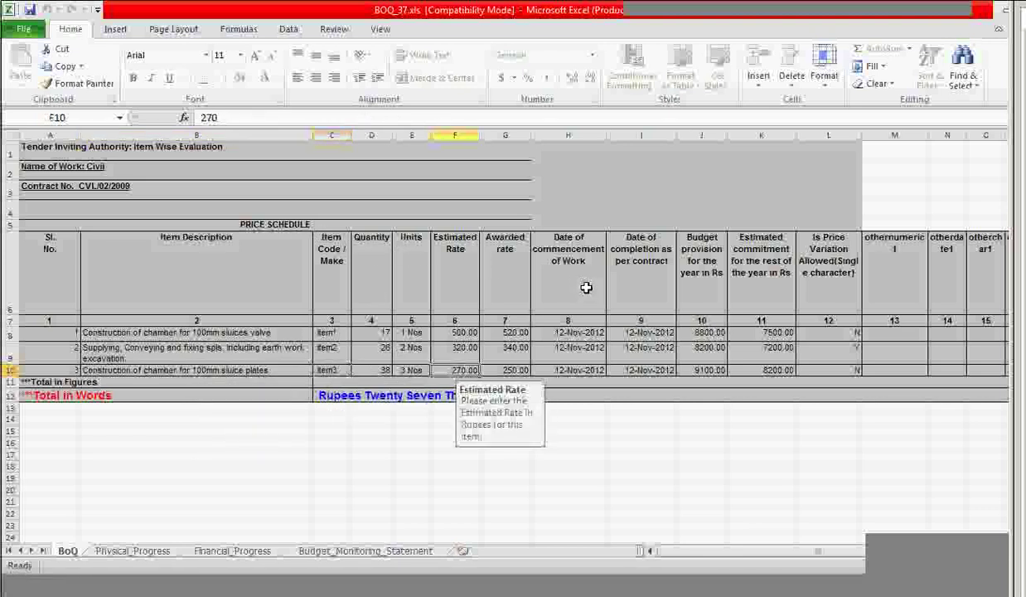
key(Tab)
key(Tab)
key(Tab)
key(Tab)
key(Tab)
key(Tab)
key(Tab)
key(Tab)
key(Tab)
key(Tab)
key(Tab)
key(Tab)
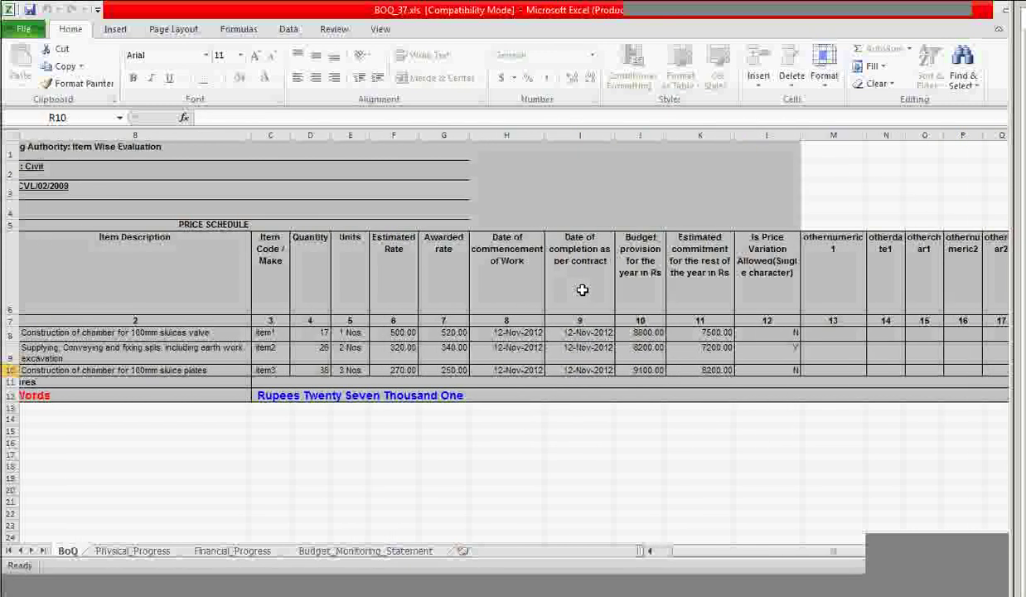
key(Tab)
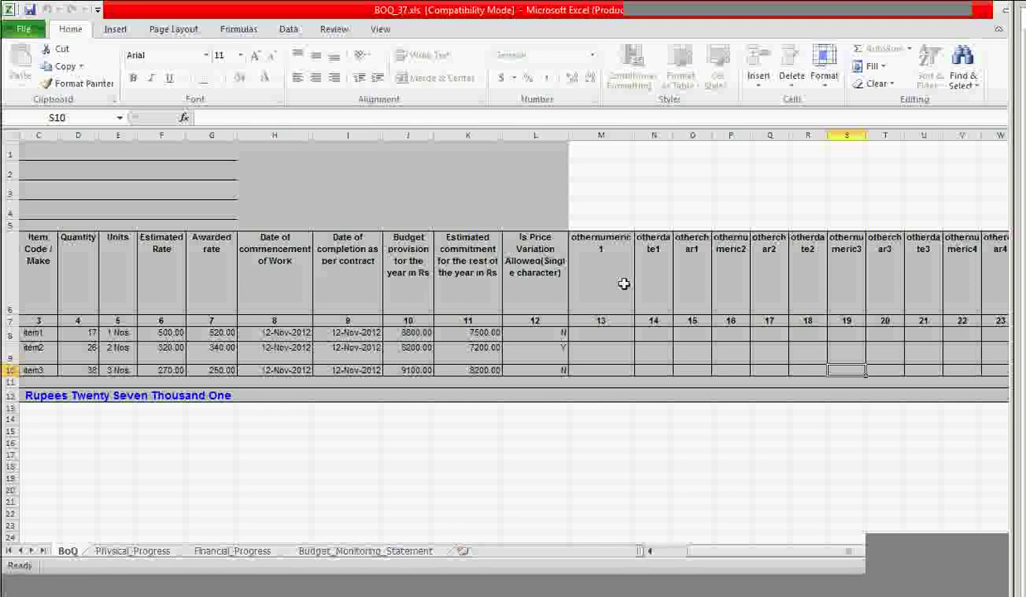
click(591, 280)
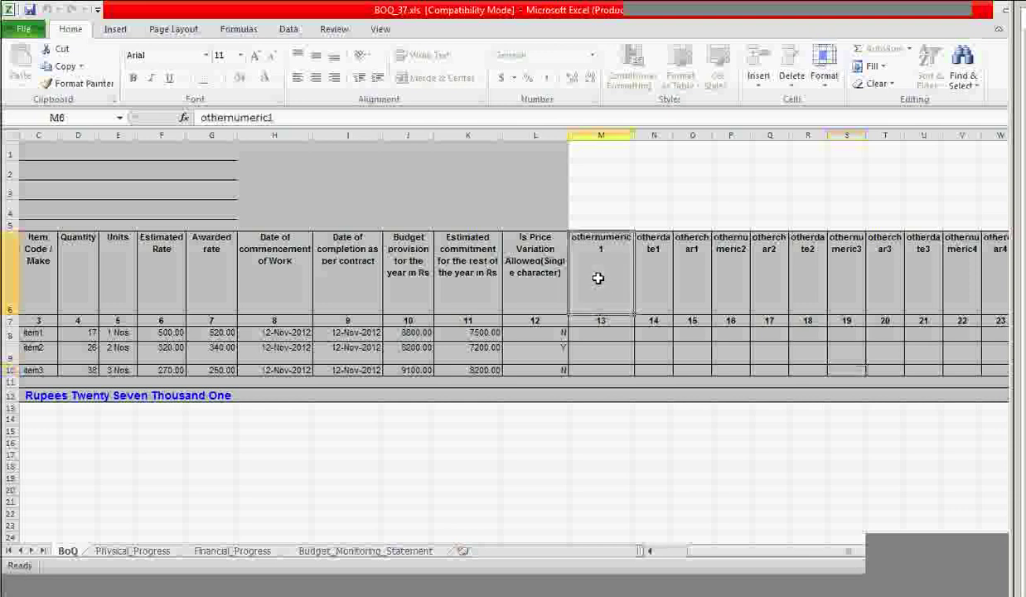
key(Right)
key(Right)
key(Right)
key(Right)
key(Right)
key(Right)
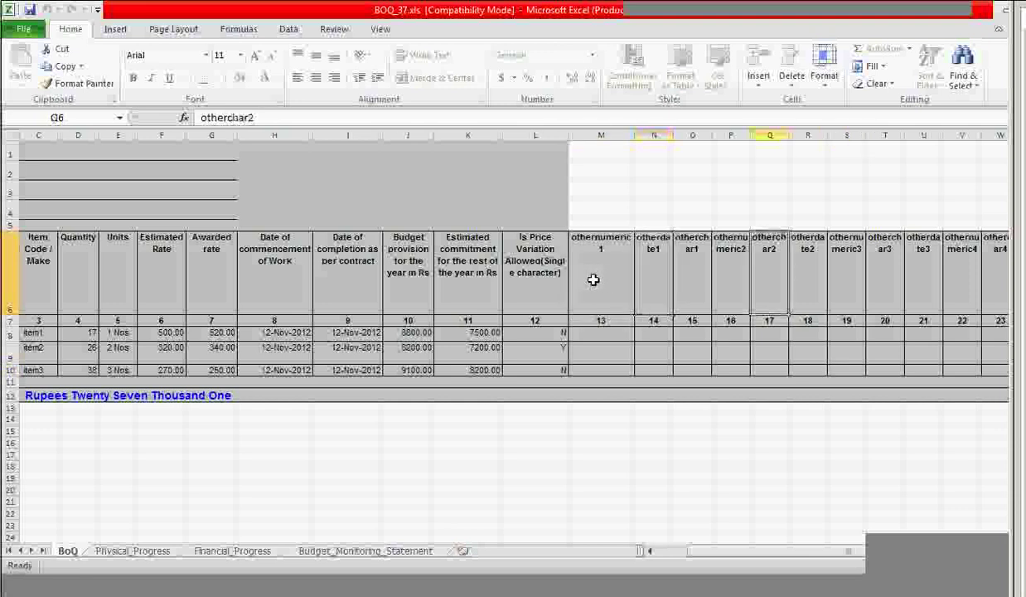
key(Right)
key(Right)
key(Right)
key(Right)
key(Right)
key(Right)
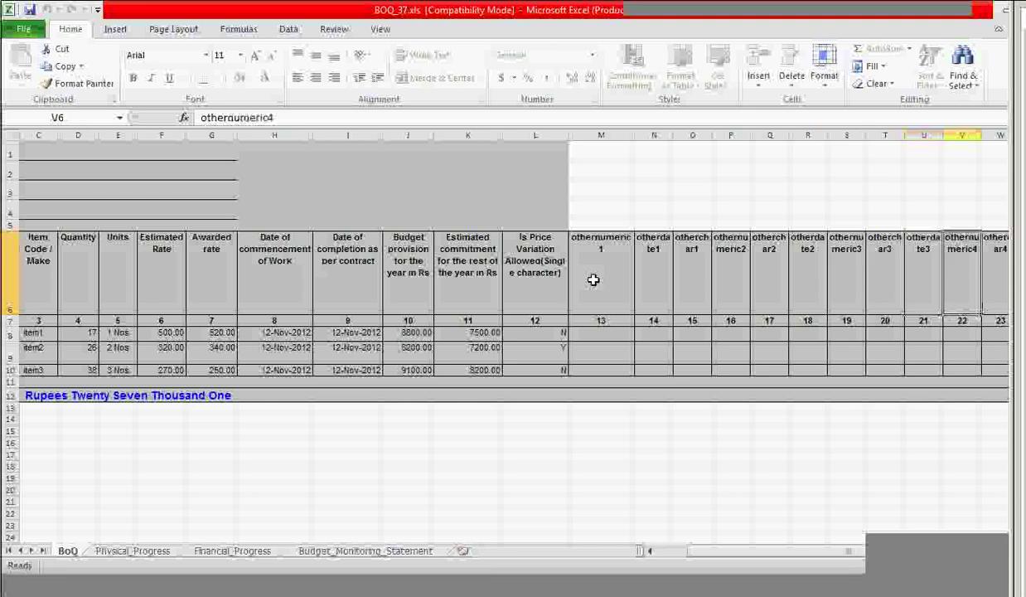
key(Right)
key(Right)
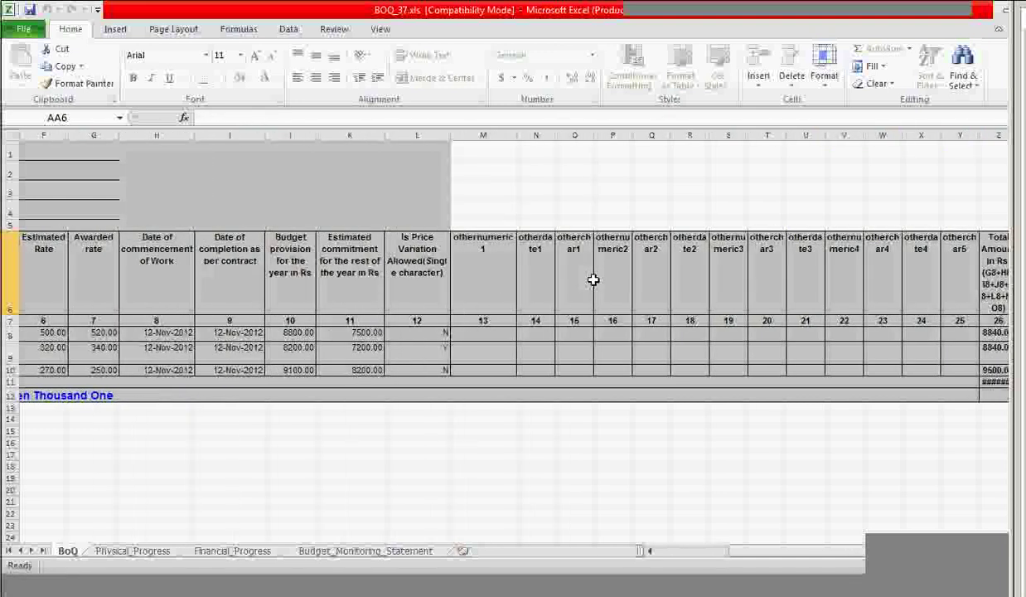
key(Left)
key(Left)
key(Left)
key(Left)
key(Left)
key(Left)
key(Left)
key(Left)
key(Left)
key(Left)
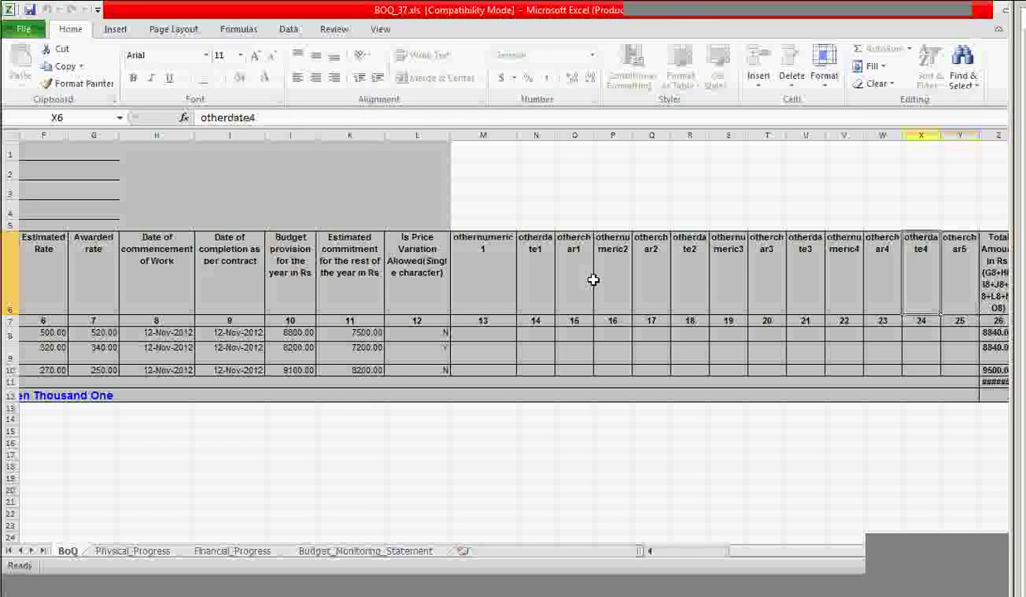
key(Left)
key(Left)
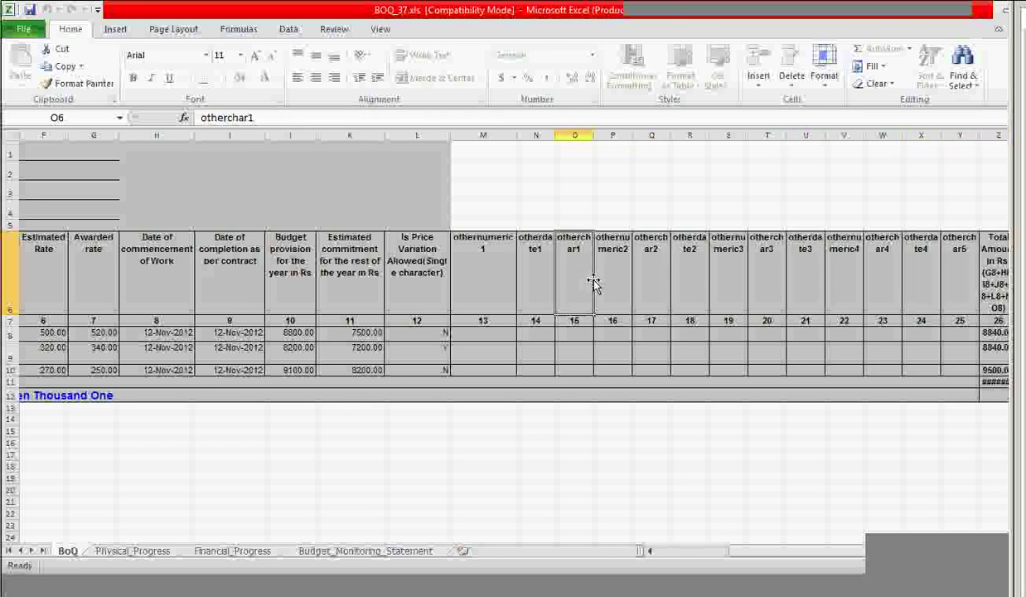
key(Left)
key(Left)
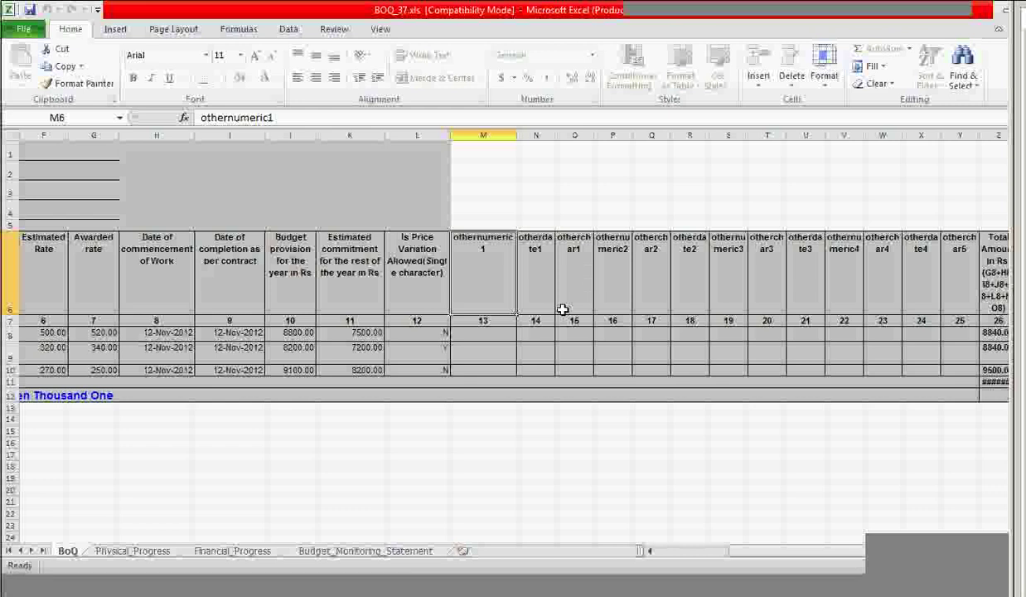
click(624, 259)
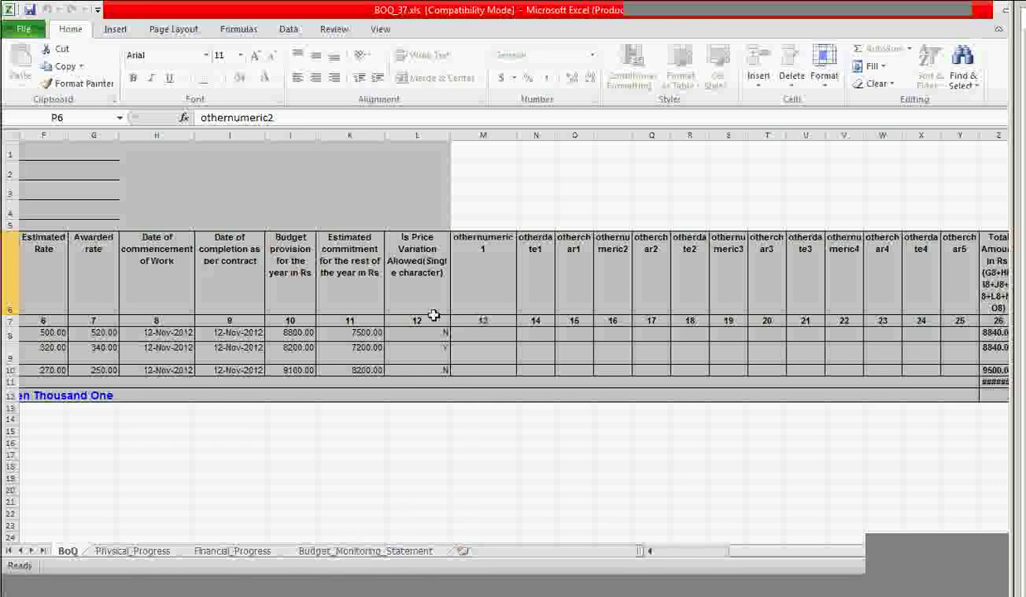
click(169, 331)
click(497, 332)
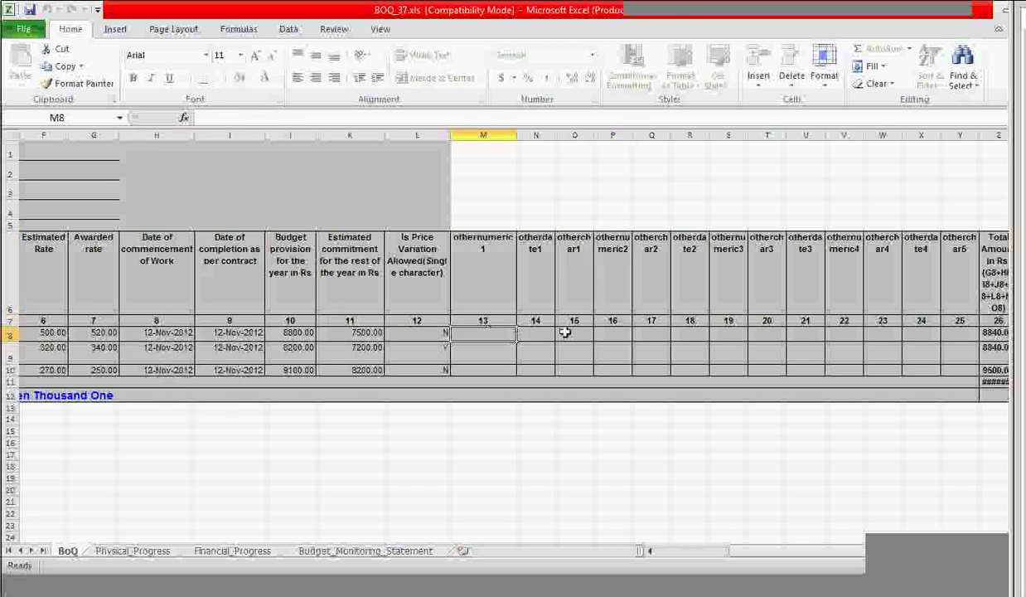
click(543, 337)
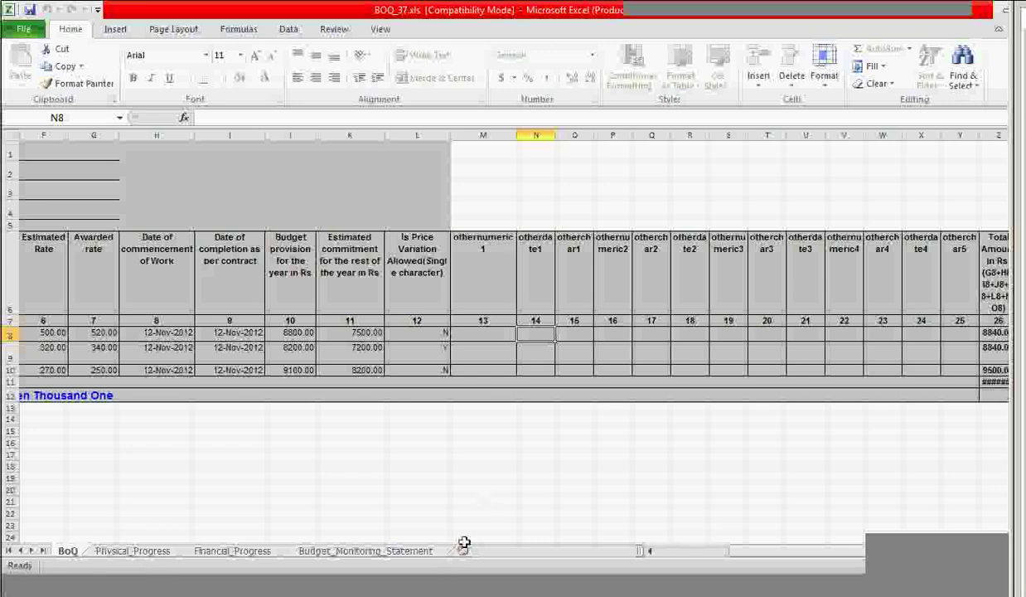
click(497, 333)
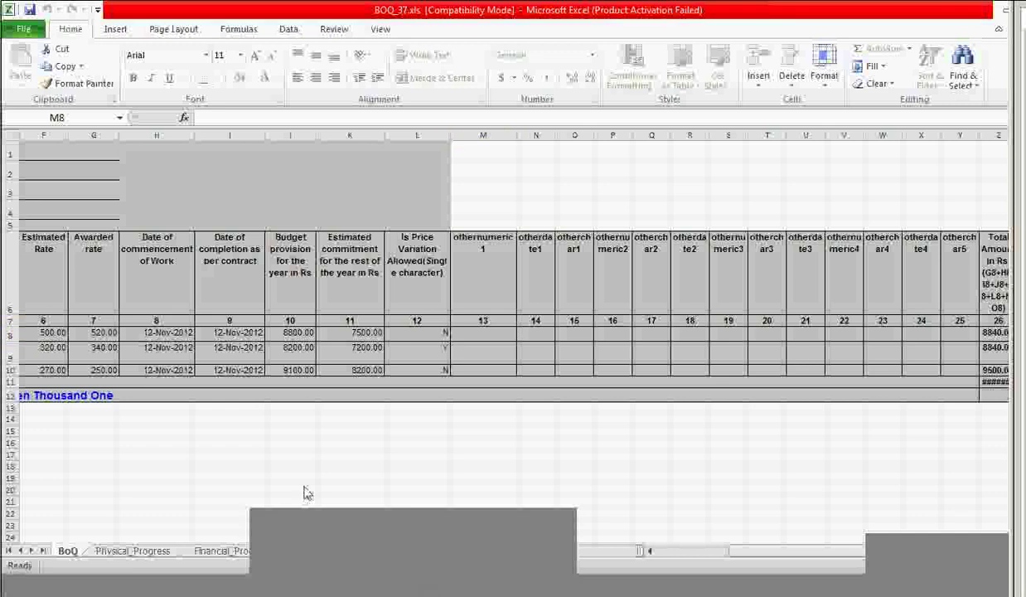
click(158, 369)
key(Left)
key(Left)
key(Left)
key(Left)
key(Left)
key(Left)
key(Left)
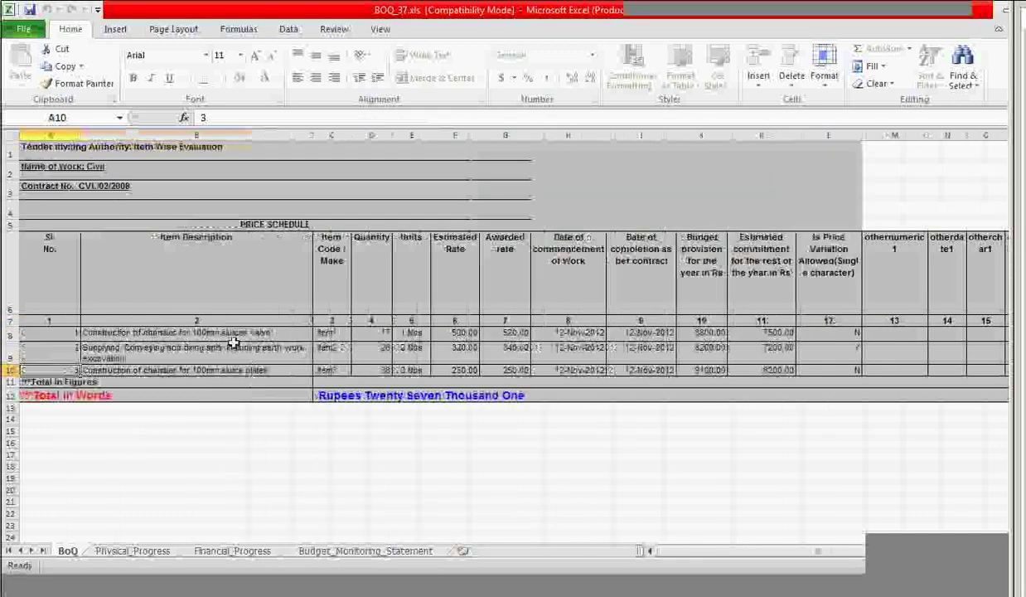
click(214, 333)
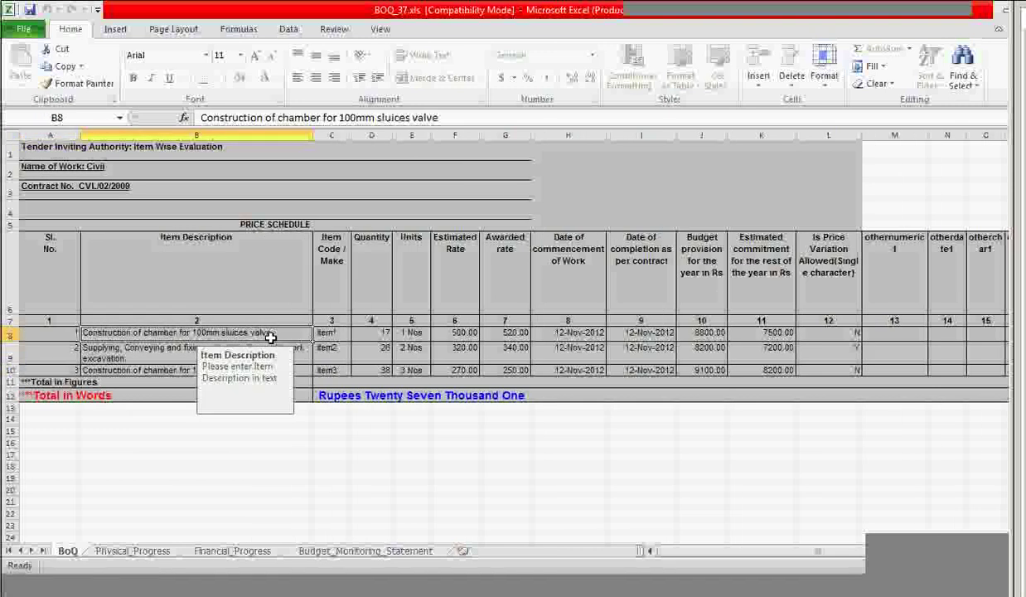
click(256, 350)
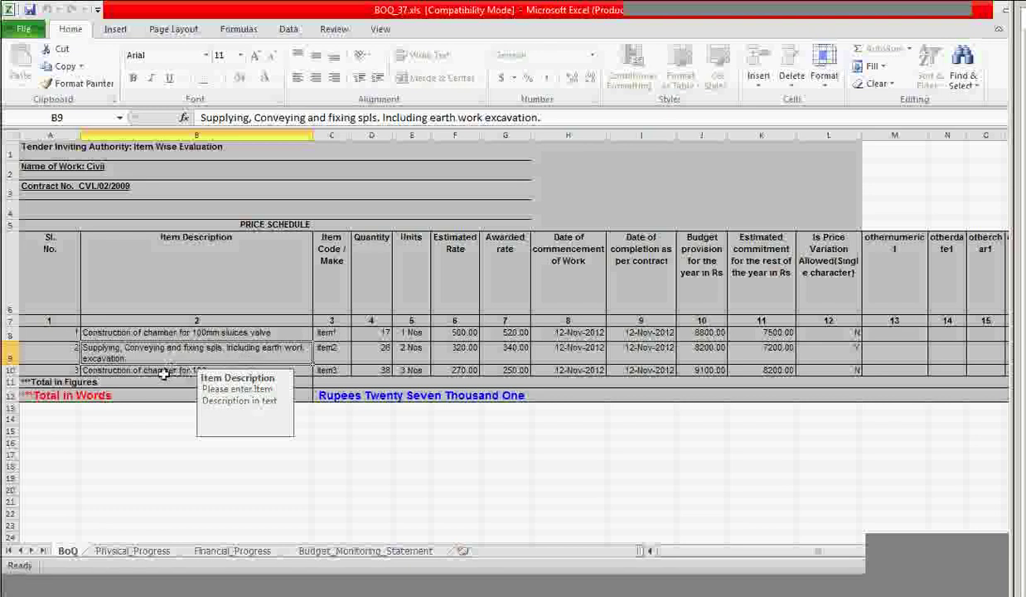
click(148, 406)
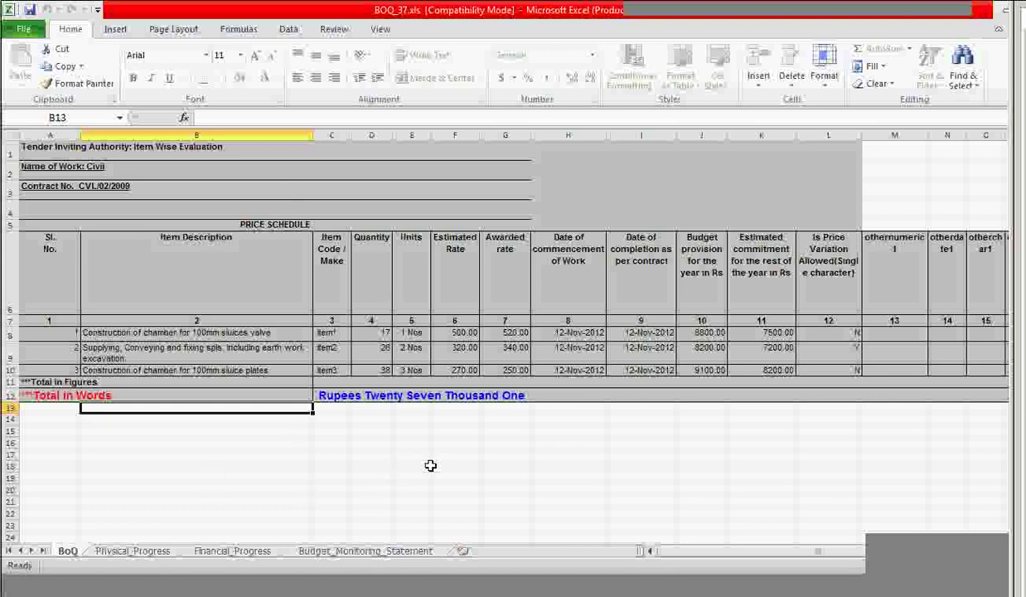
click(235, 330)
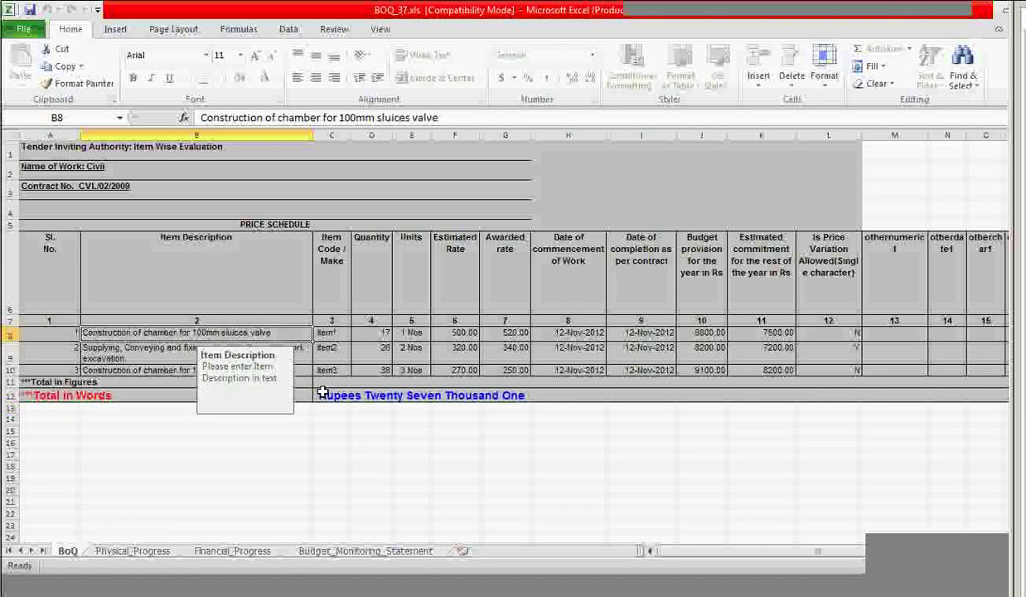
click(382, 335)
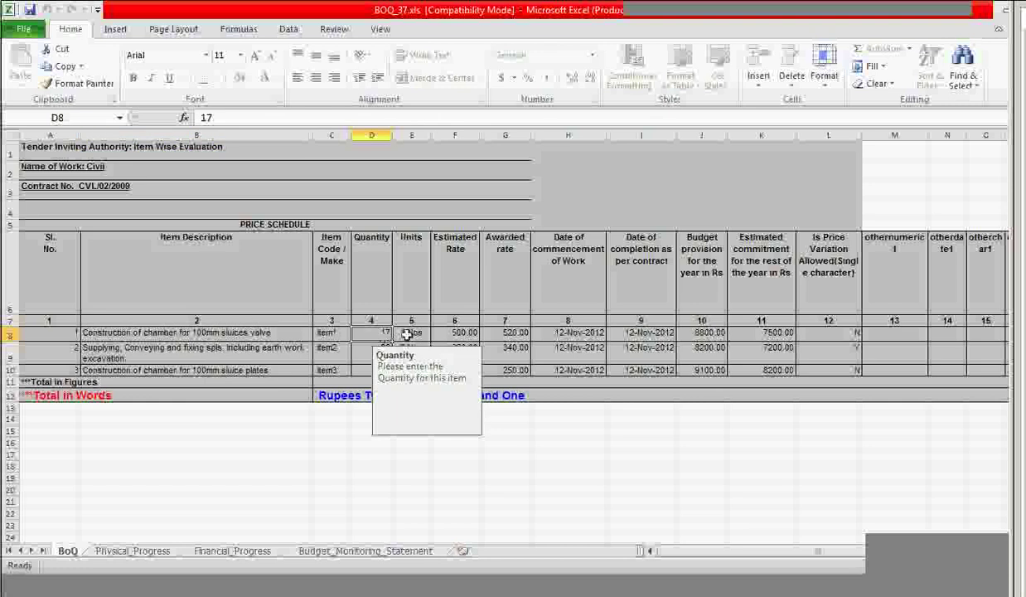
click(406, 332)
click(452, 332)
click(506, 333)
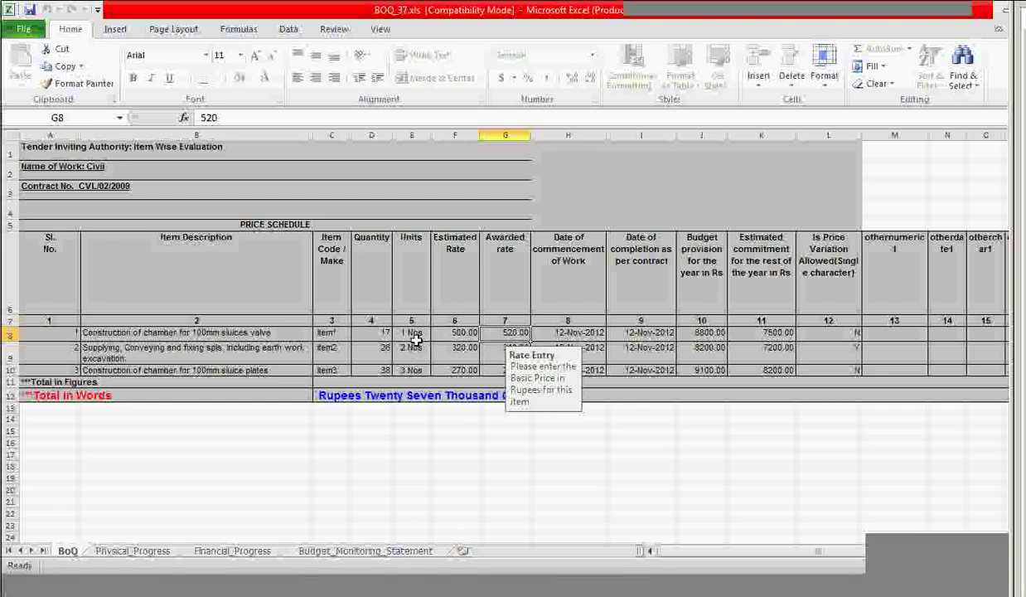
click(263, 334)
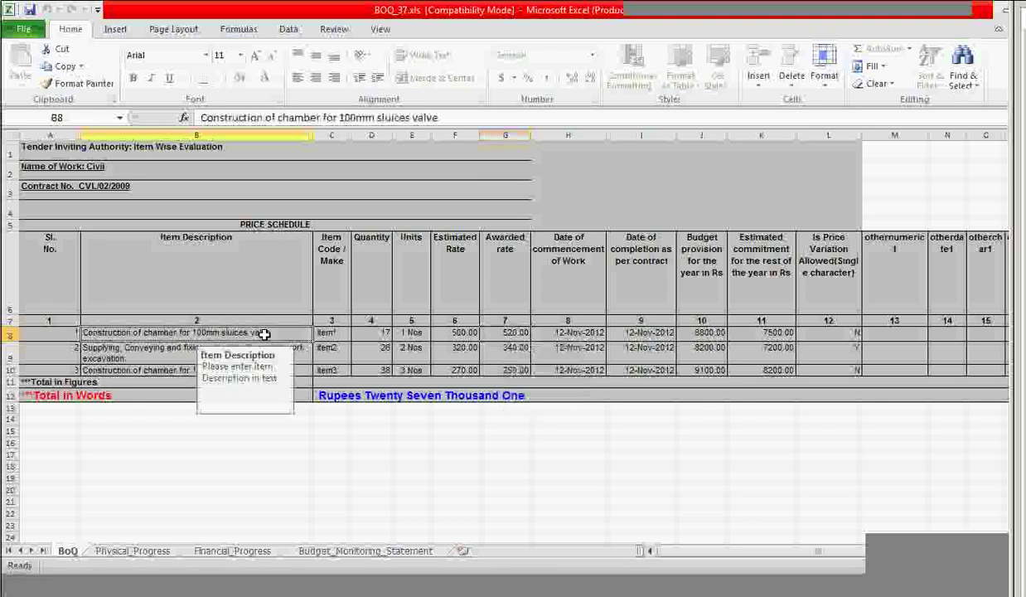
click(281, 349)
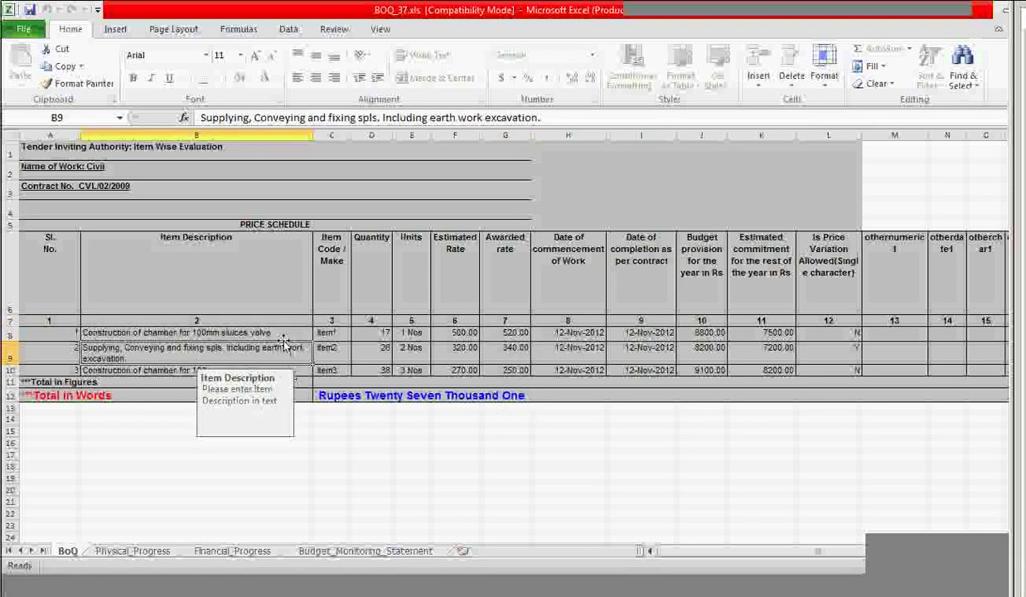
click(154, 428)
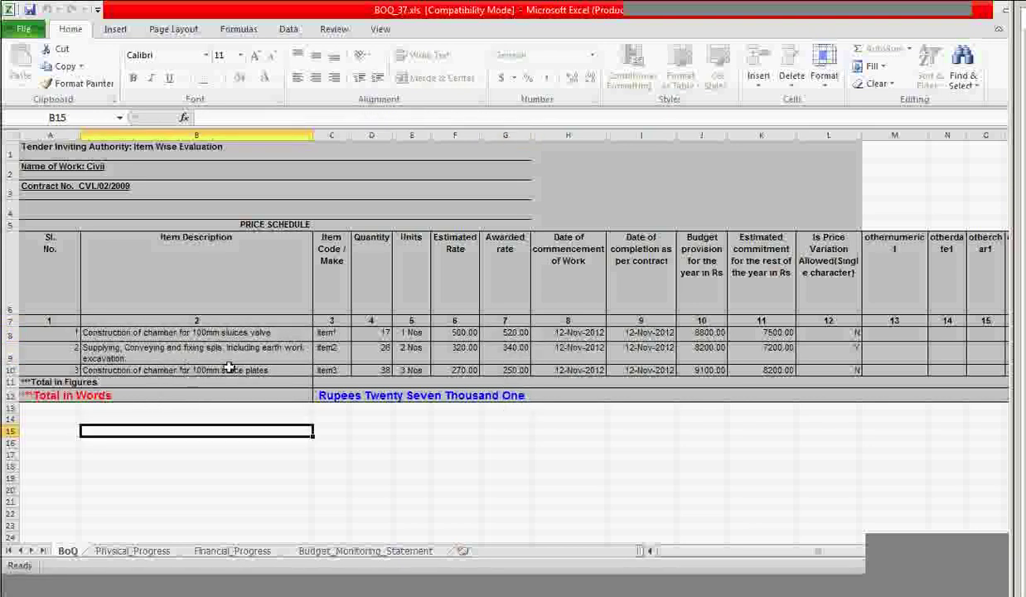
click(396, 465)
click(267, 333)
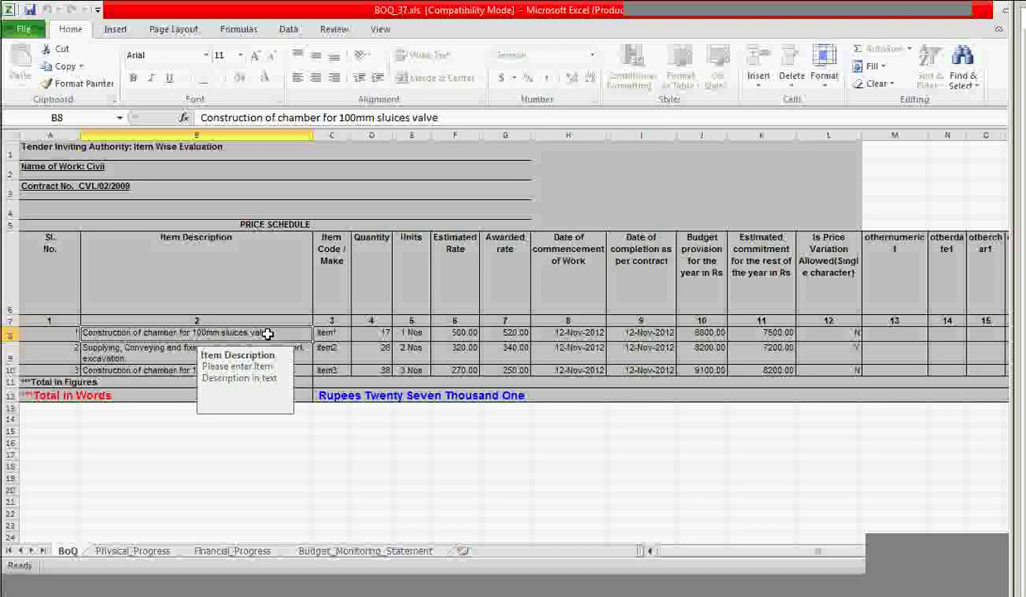
click(381, 334)
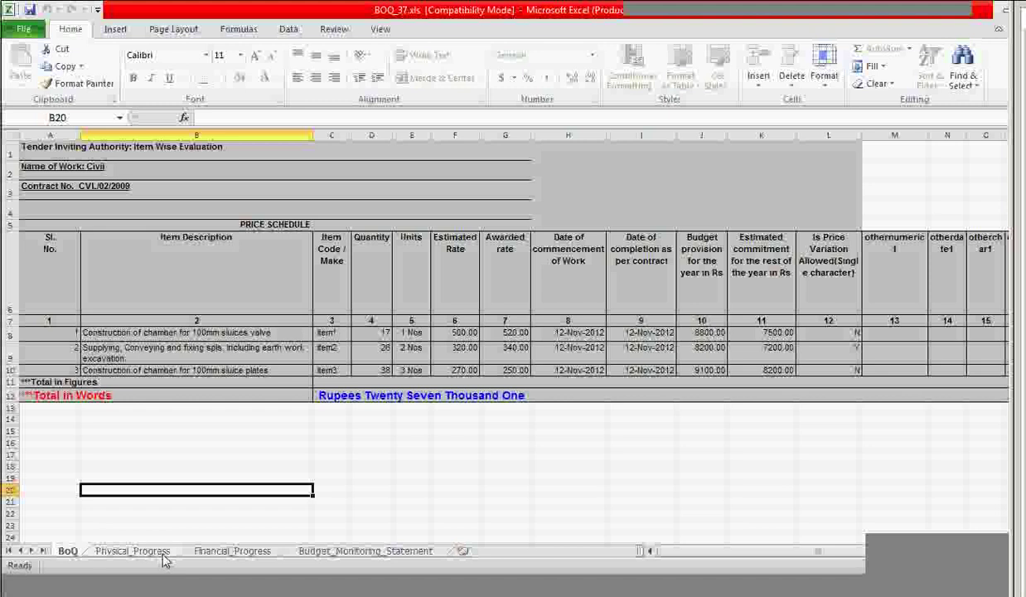
Flip between the Physical_Progress, Financial_Progress and Budget_Monitoring_Statement sheets to compare them.
click(158, 551)
click(224, 552)
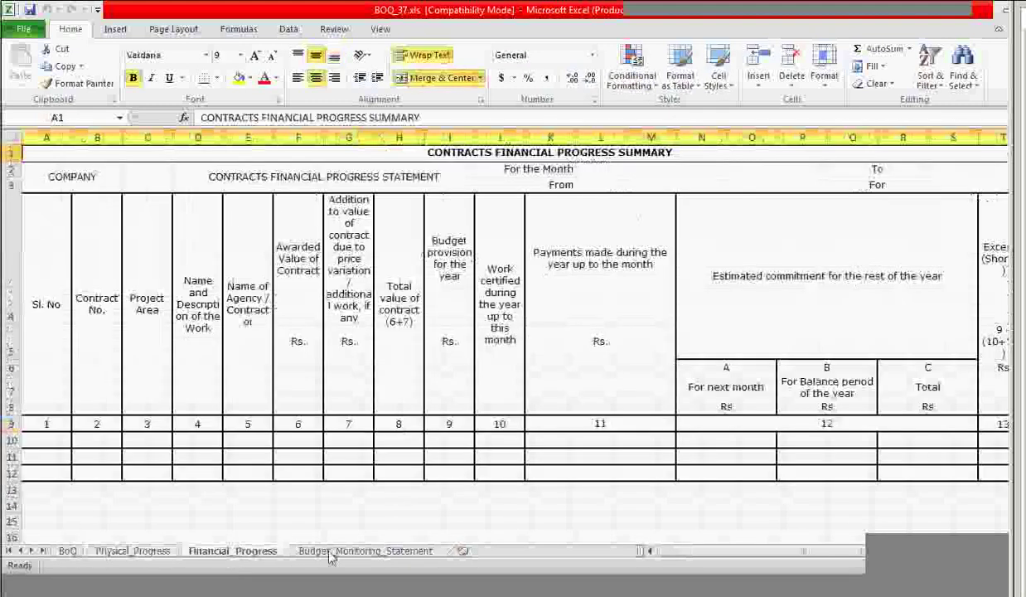
click(325, 550)
click(237, 552)
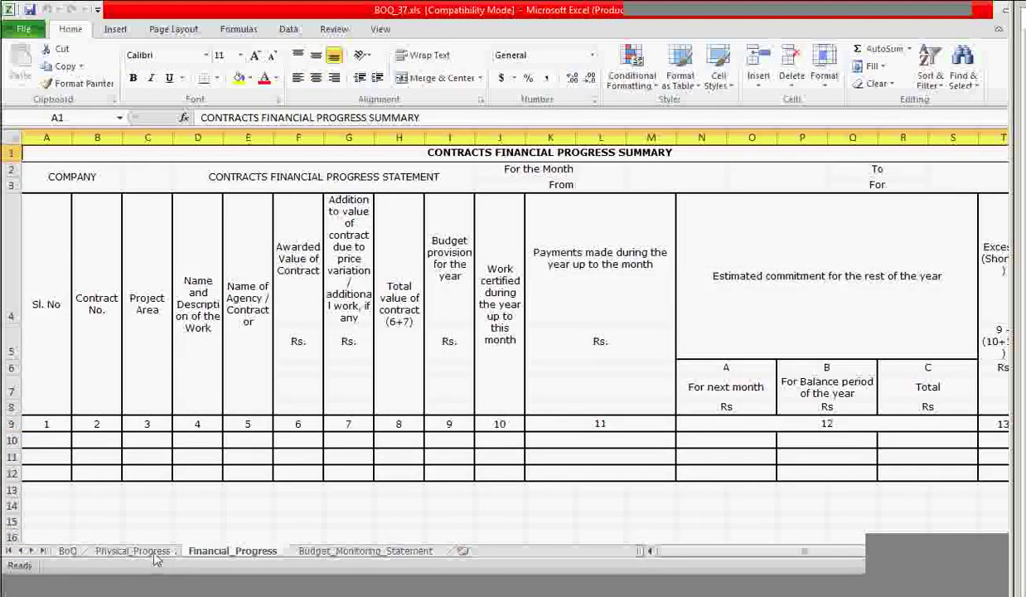
click(132, 551)
click(213, 553)
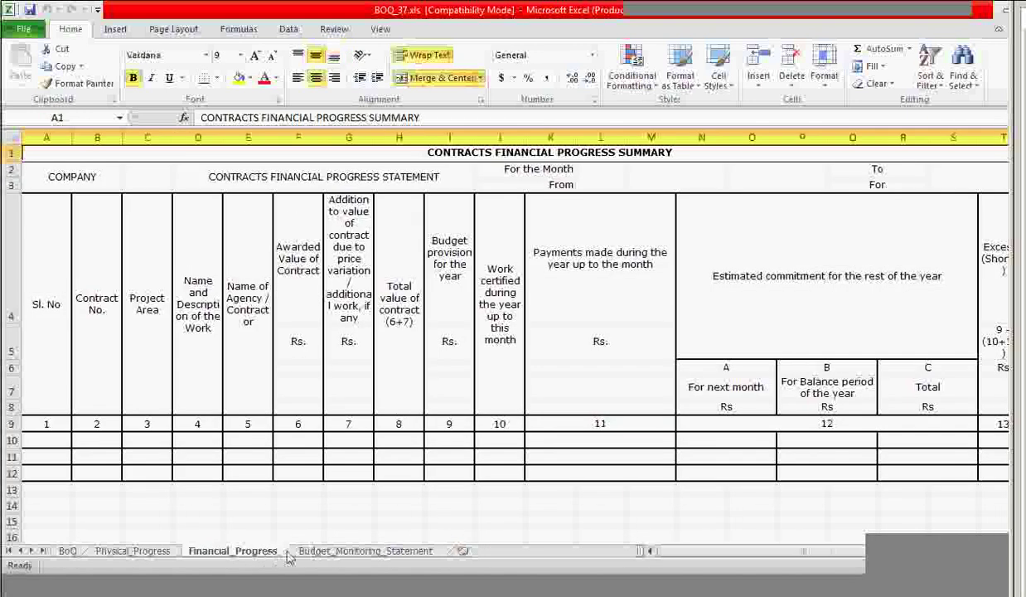
click(313, 551)
Recheck the three progress sheets, return to BoQ, then go back to the M-Book page.
click(151, 554)
click(239, 555)
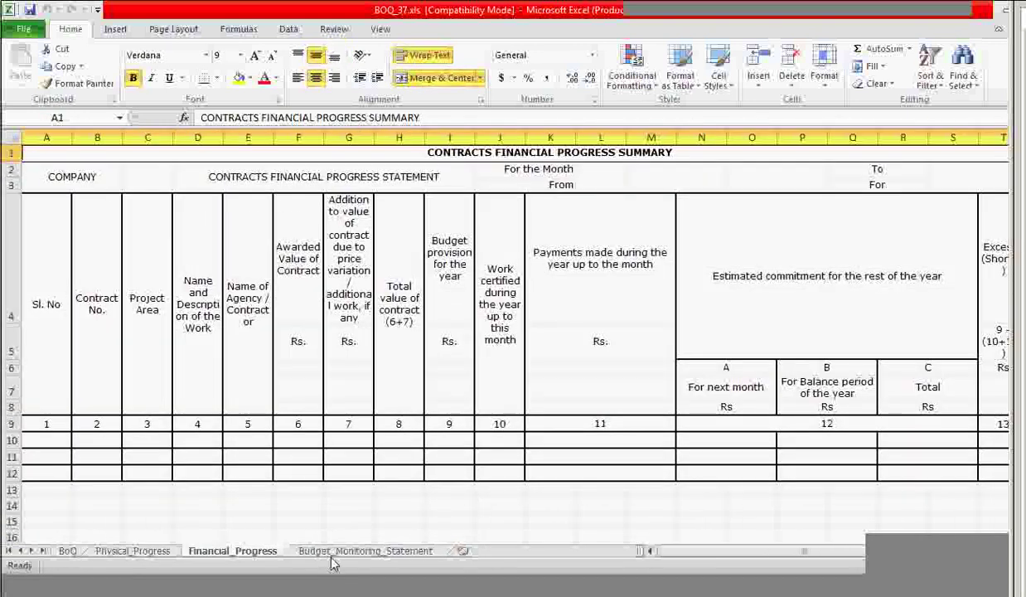
click(335, 554)
click(234, 556)
click(163, 552)
click(220, 554)
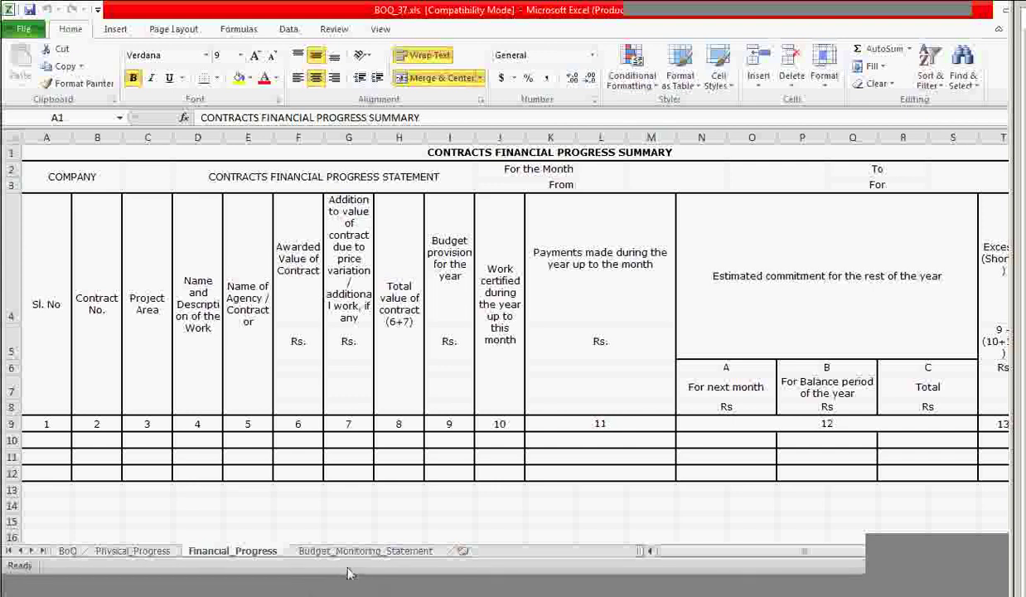
click(68, 550)
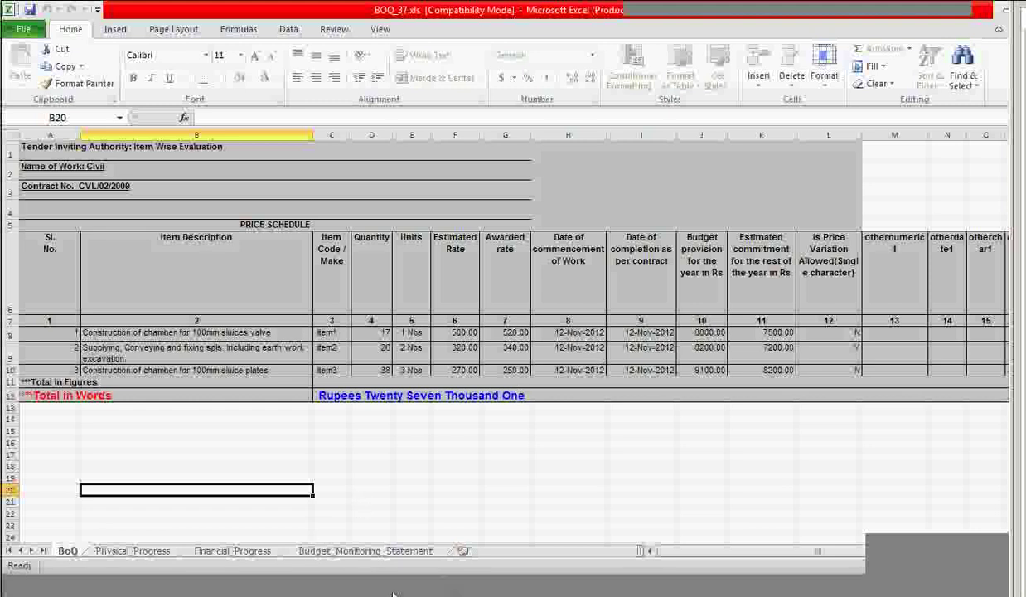
mouse_move(403, 592)
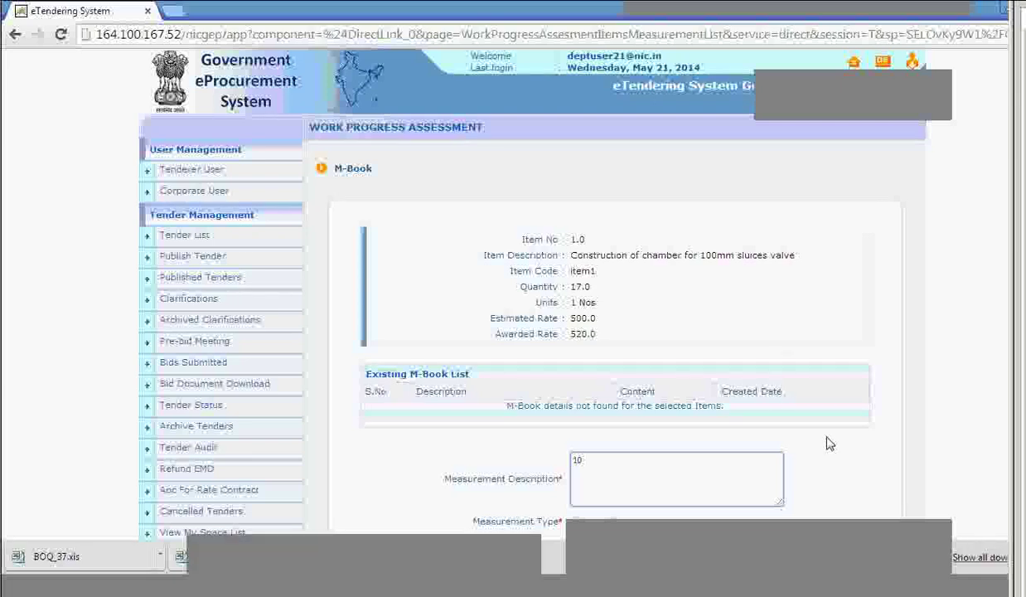
Leave the item 1.0 measurement form via the M-Book list and reach the work's Items List.
scroll(827, 444, down, 2)
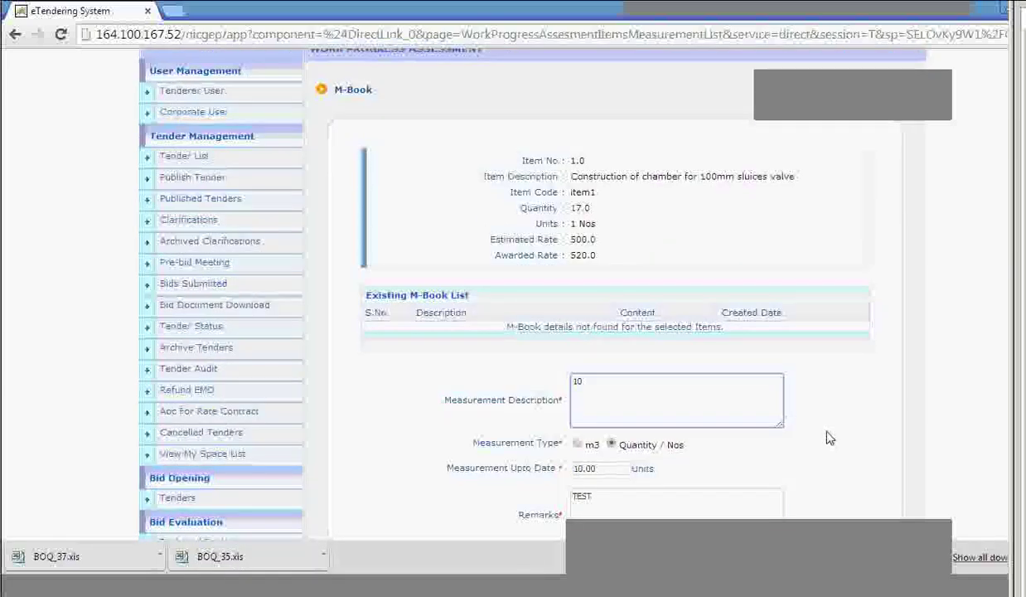
scroll(762, 434, down, 10)
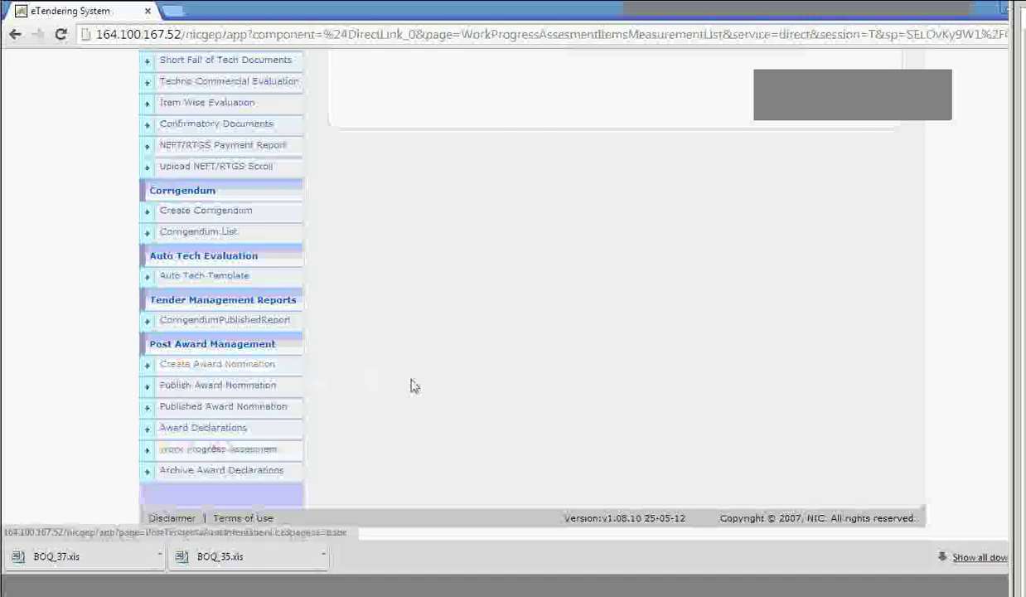
scroll(435, 377, up, 10)
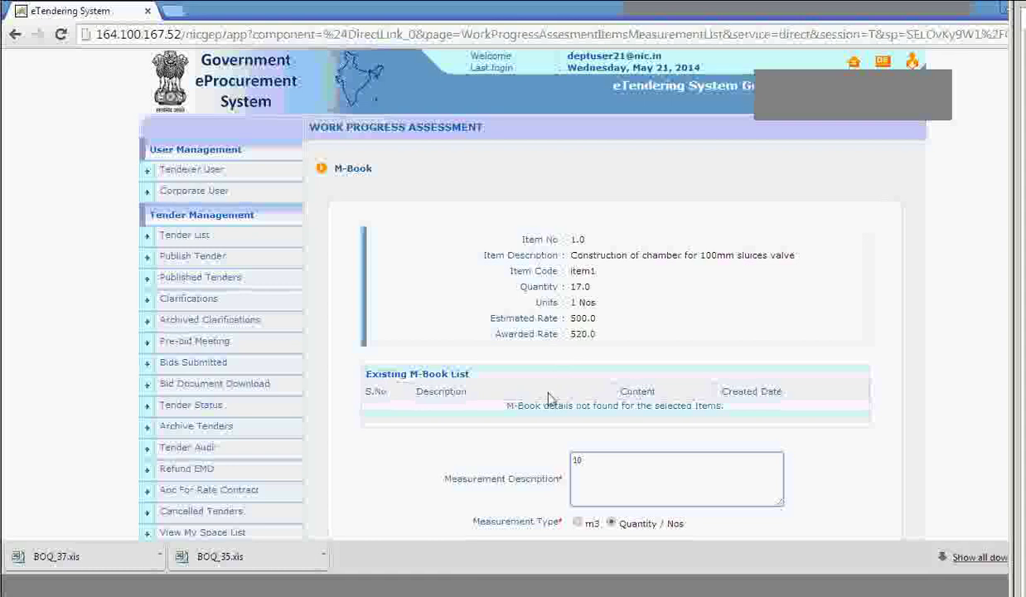
scroll(547, 398, down, 5)
click(788, 319)
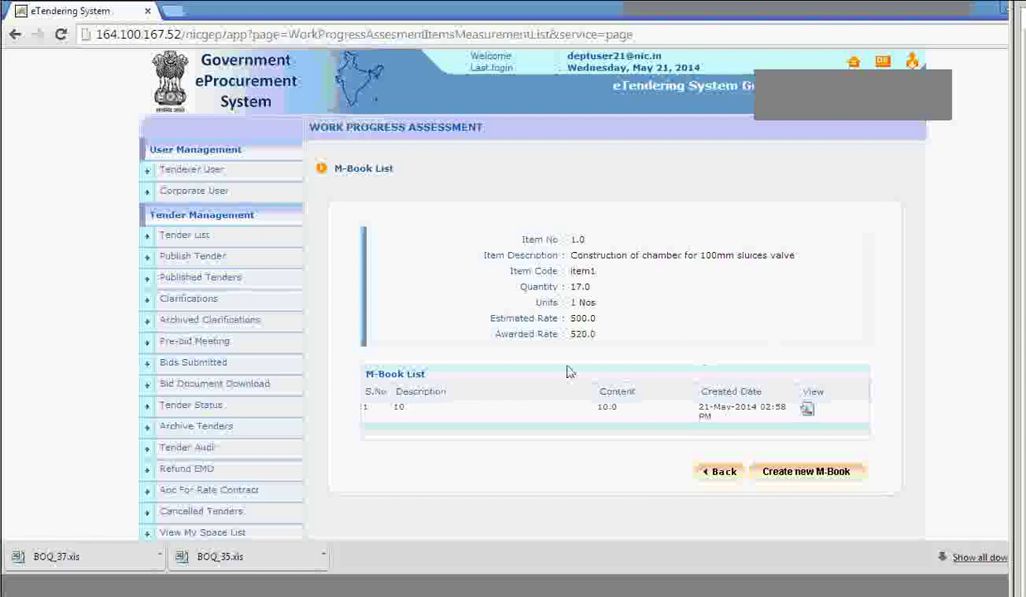
click(725, 472)
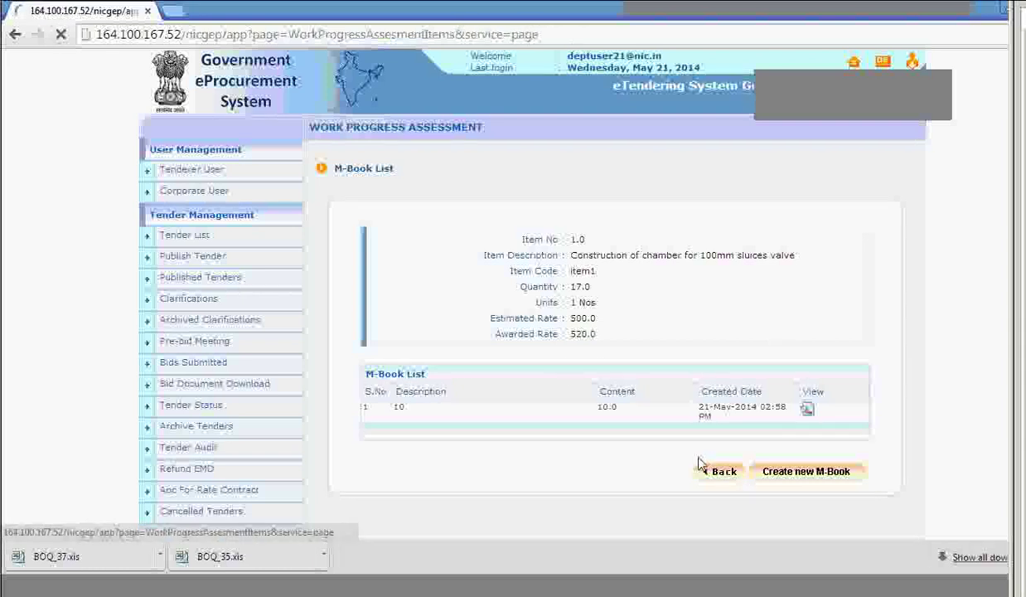
scroll(609, 414, down, 3)
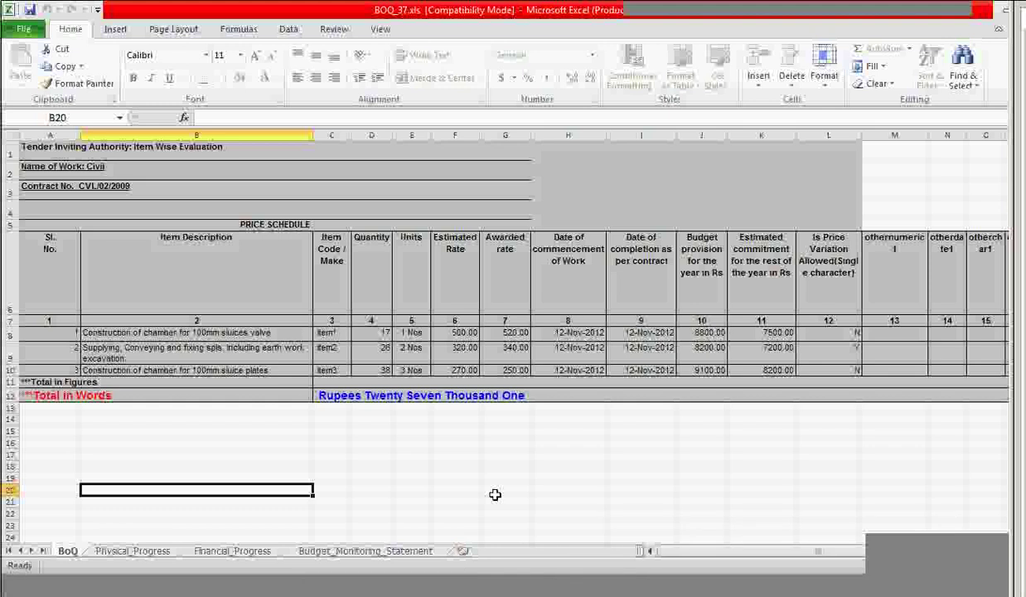
On Physical_Progress, step along row 15 to the far-right summary columns.
click(126, 552)
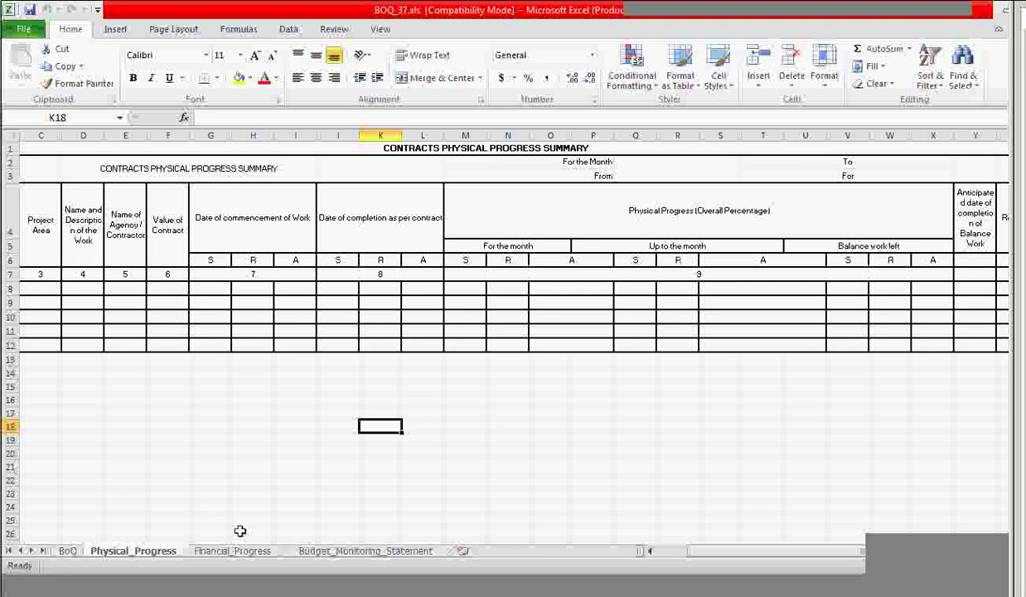
click(41, 385)
key(Left)
key(Left)
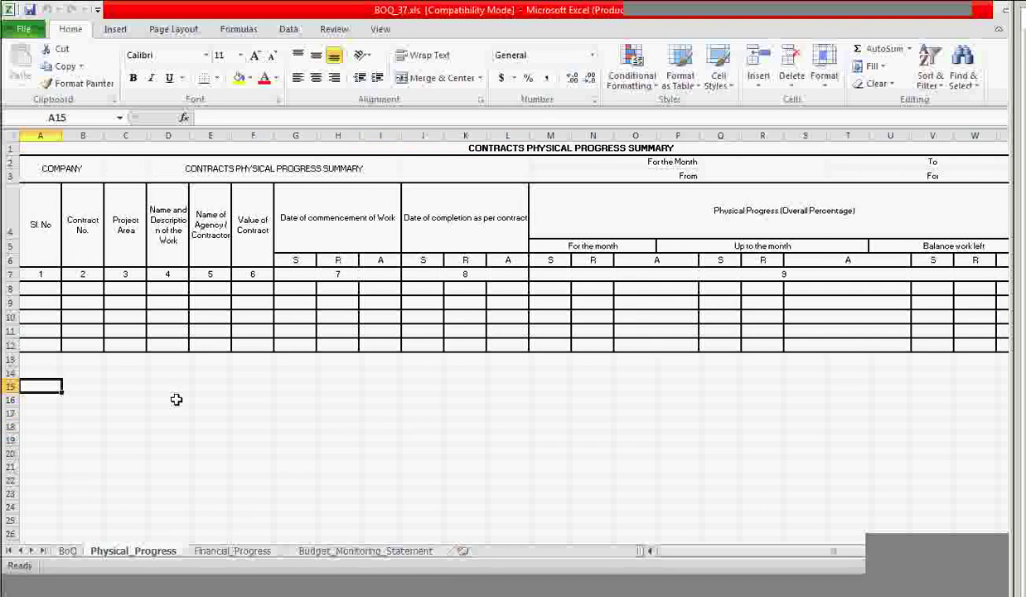
key(Right)
key(Right)
key(Right)
key(Right)
key(Right)
key(Right)
key(Right)
key(Right)
key(Right)
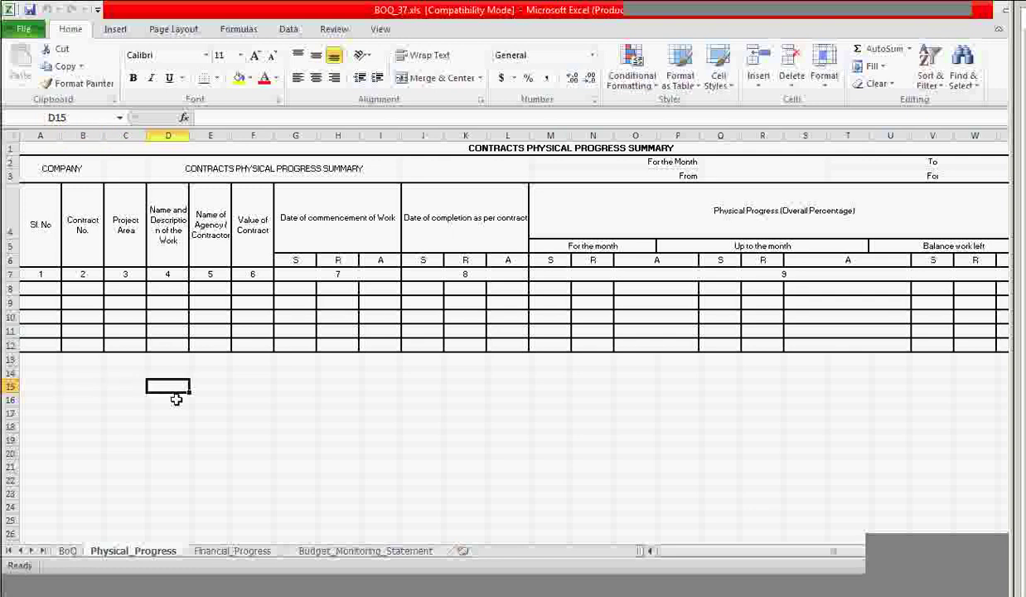
key(Right)
key(Right)
key(Right)
key(Right)
key(Right)
key(Right)
key(Right)
key(Right)
key(Right)
key(Right)
key(Right)
key(Right)
key(Right)
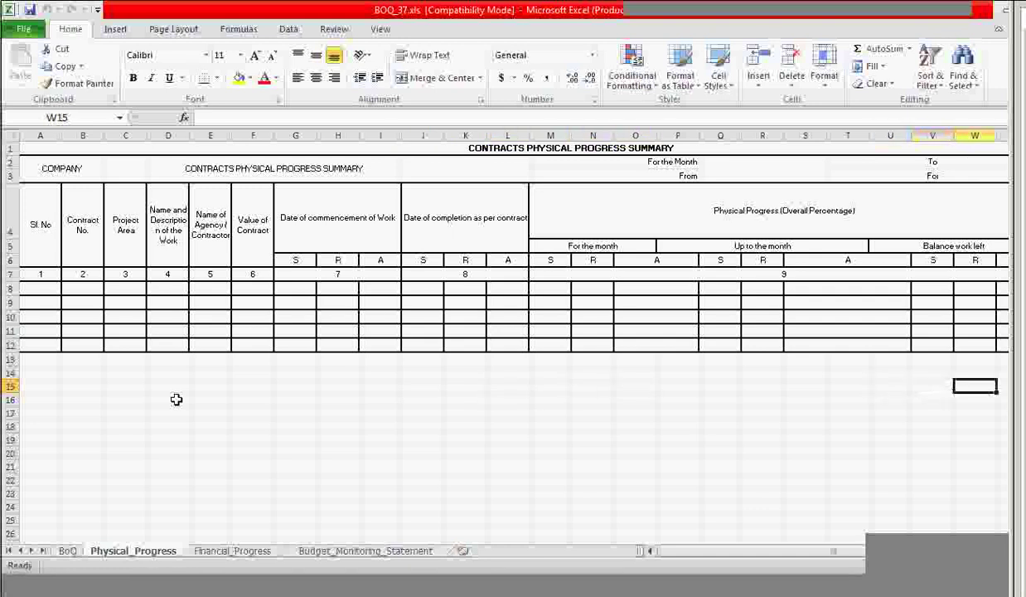
key(Right)
key(Right)
key(Right)
key(Right)
key(Right)
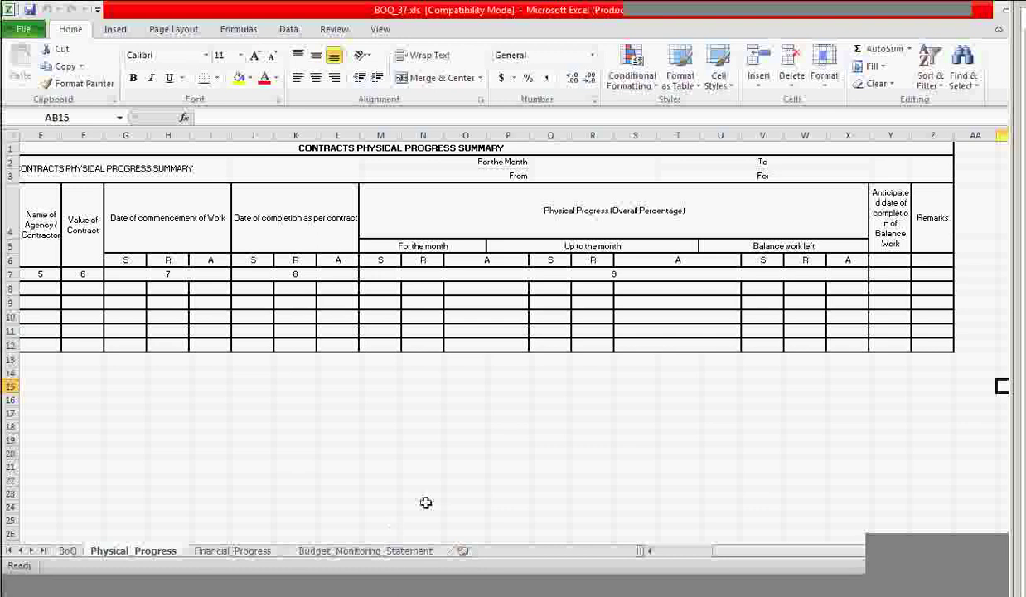
Scan row 16 out to the Remarks column and back to column A, then view Financial_Progress.
click(255, 397)
key(Left)
key(Left)
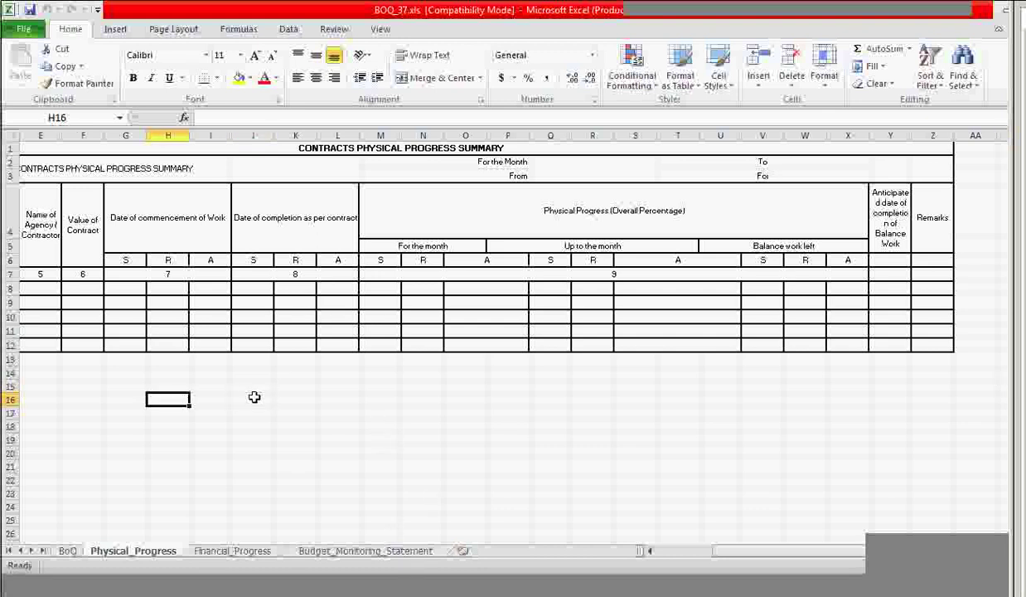
key(Left)
key(Left)
key(Left)
key(Left)
key(Left)
key(Left)
key(Left)
key(Right)
key(Right)
key(Right)
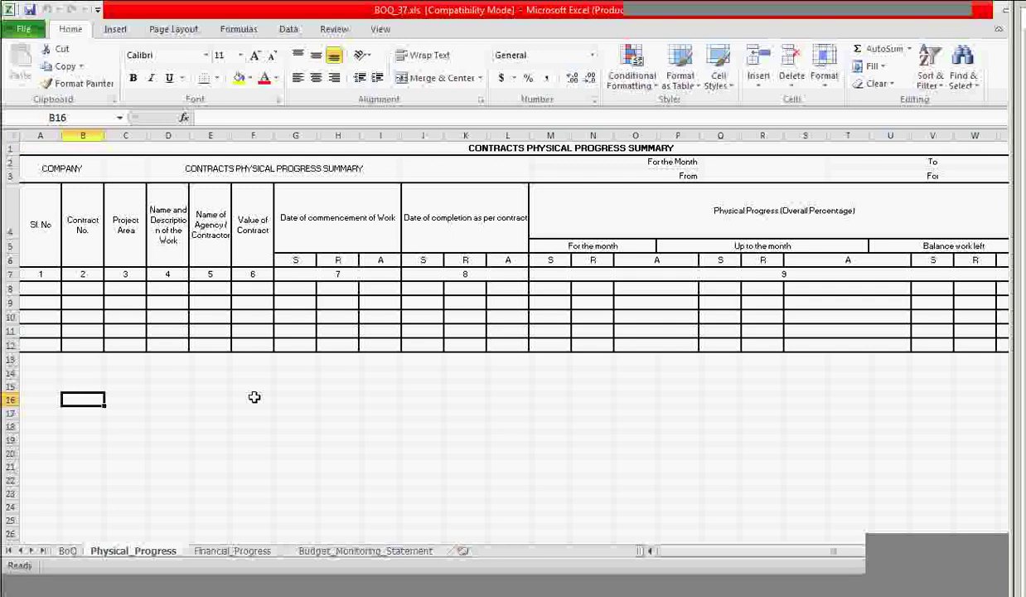
key(Right)
key(Right)
key(Right)
key(Right)
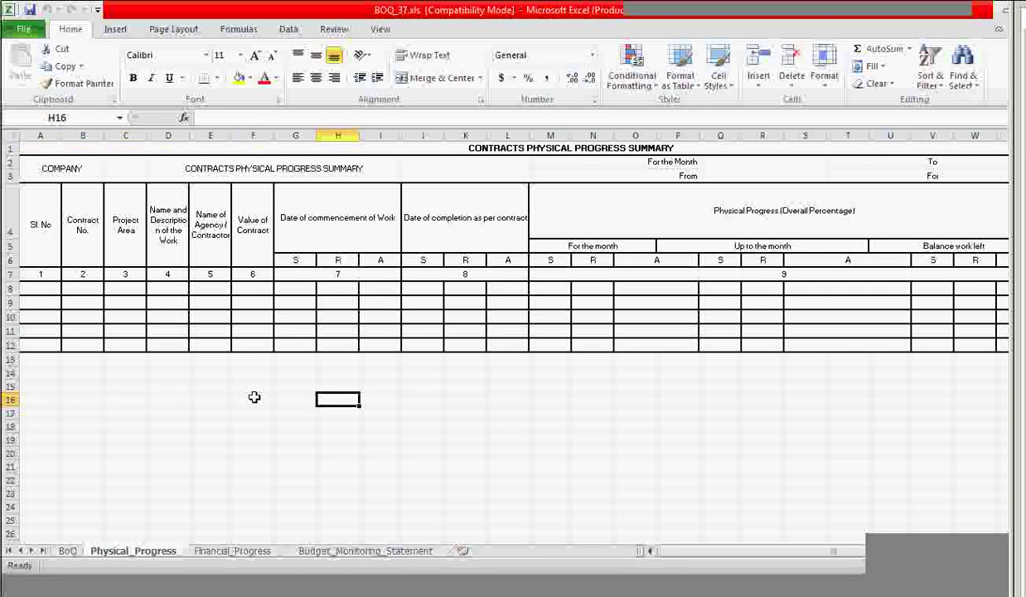
key(Right)
key(Right)
key(Right)
key(Right)
key(Right)
key(Right)
key(Right)
key(Right)
key(Right)
key(Right)
key(Right)
key(Right)
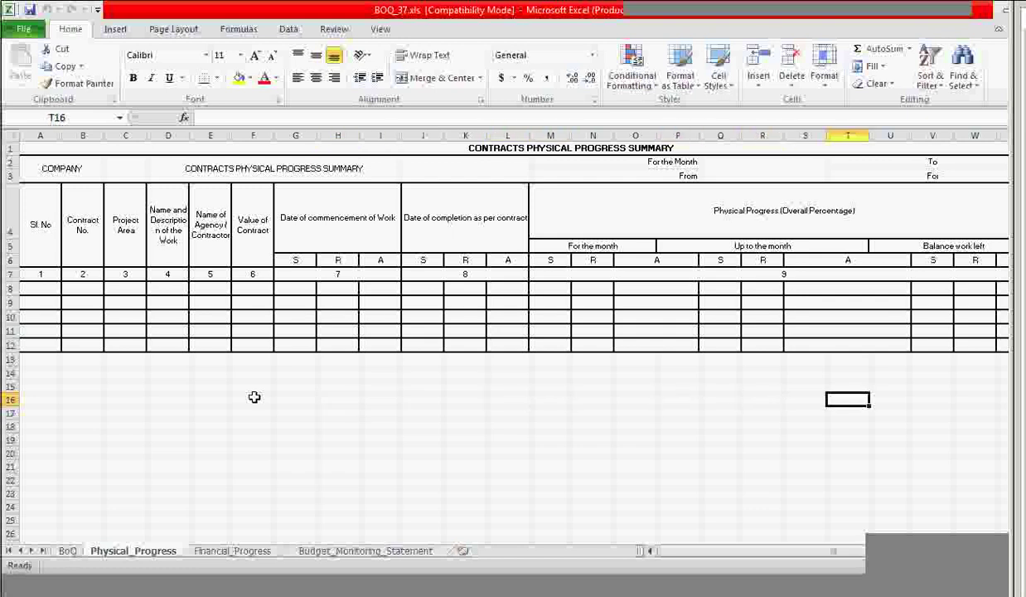
key(Right)
key(Right)
key(Right)
key(Right)
key(Right)
key(Right)
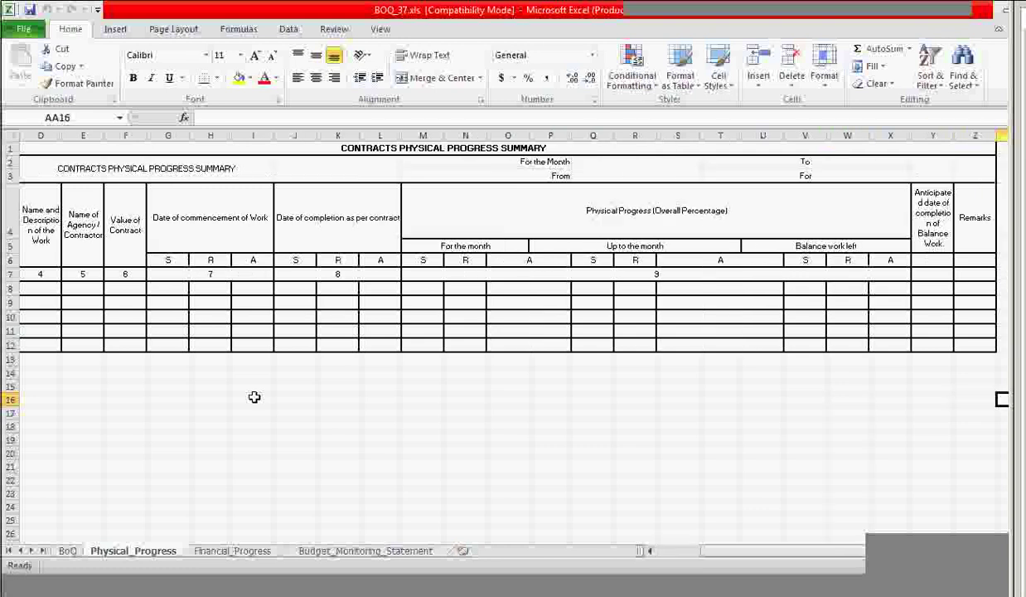
key(Left)
key(Left)
key(Left)
key(Left)
key(Left)
key(Left)
key(Left)
key(Left)
key(Left)
key(Left)
key(Left)
key(Left)
key(Left)
key(Left)
key(Home)
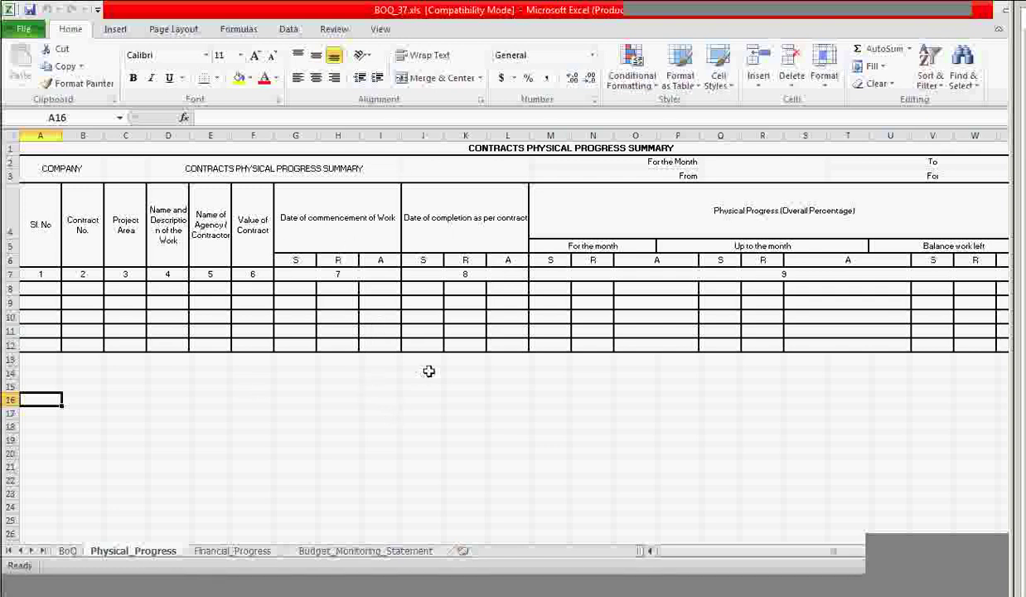
click(209, 552)
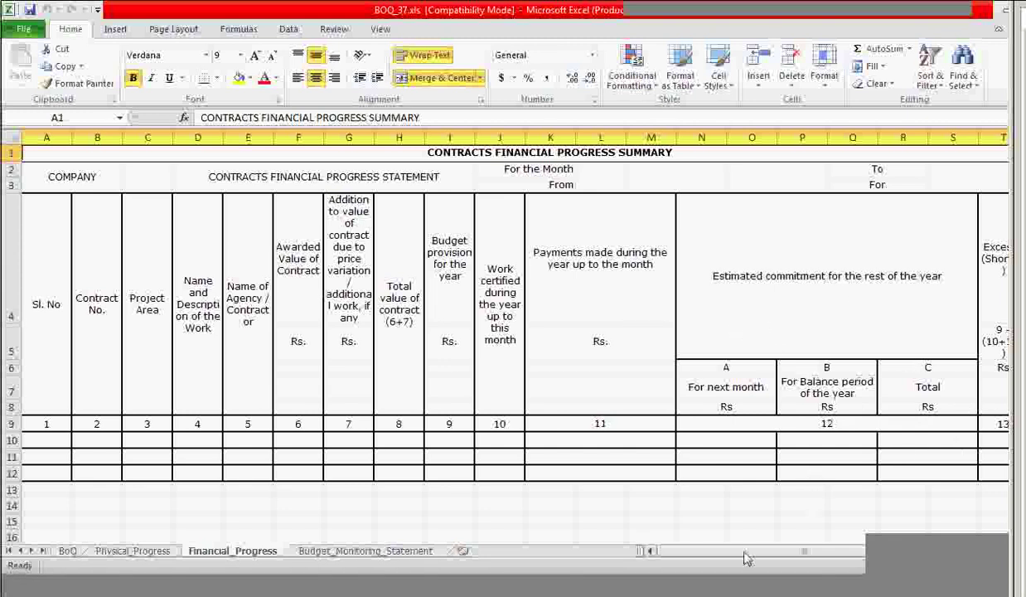
Scroll Financial_Progress across its full width, then view Budget_Monitoring_Statement and scroll across it.
drag(651, 551, 781, 511)
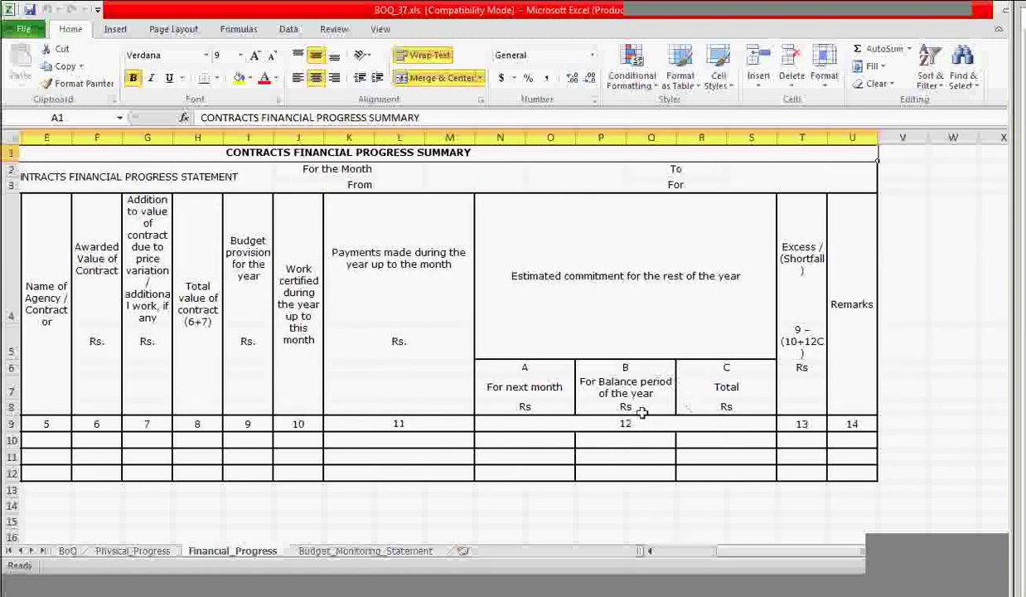
drag(733, 548, 645, 560)
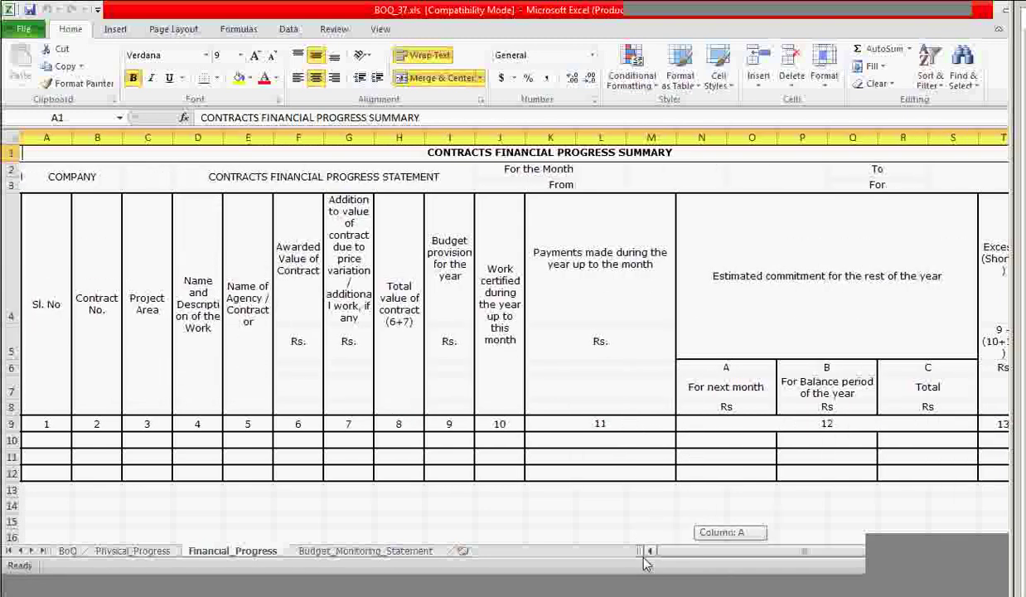
click(364, 552)
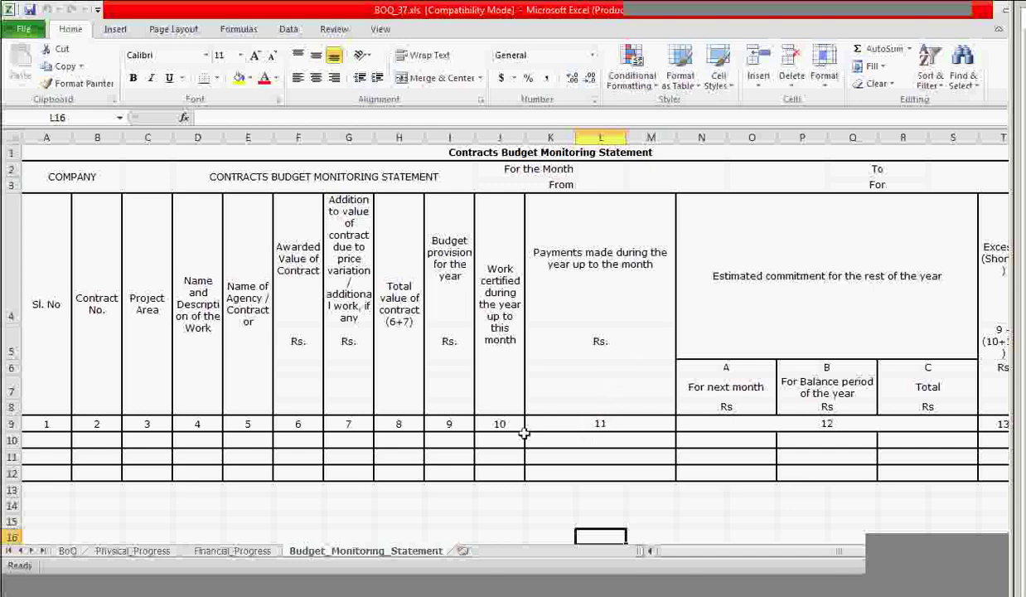
scroll(816, 538, right, 1)
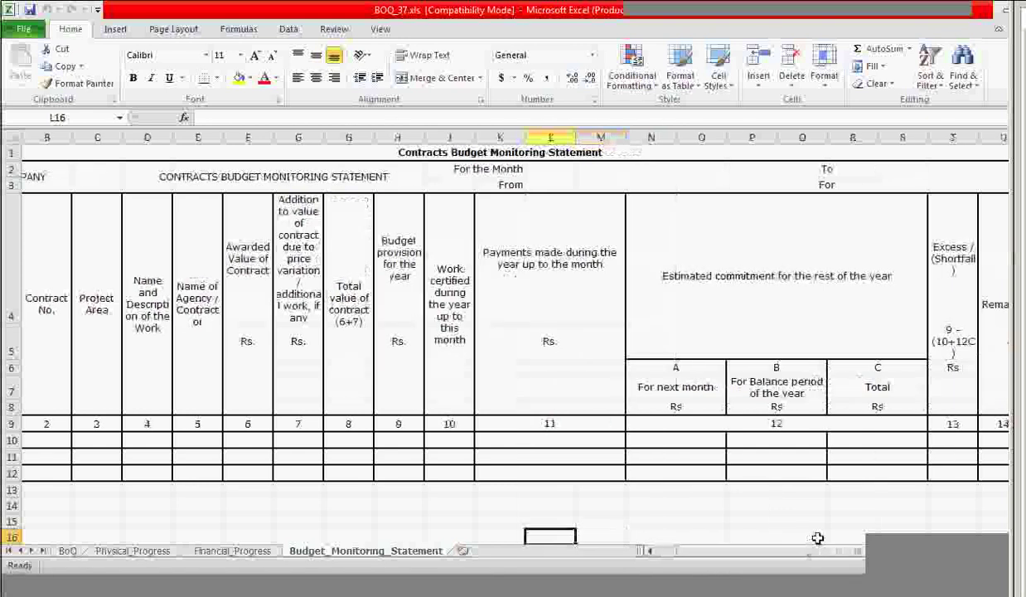
drag(798, 552, 518, 459)
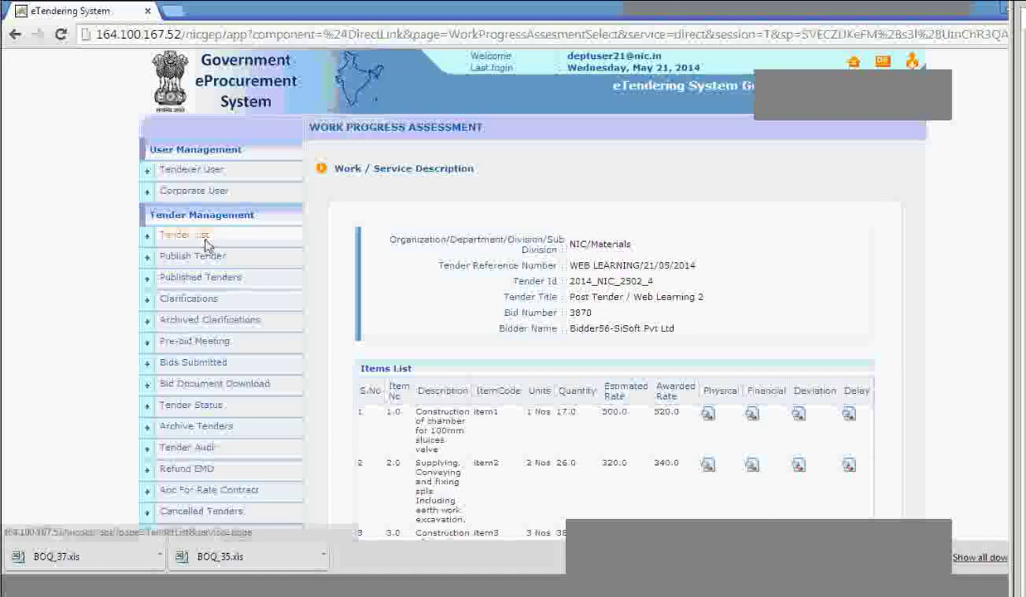
Open the Tender List and start a new call for tender.
click(184, 235)
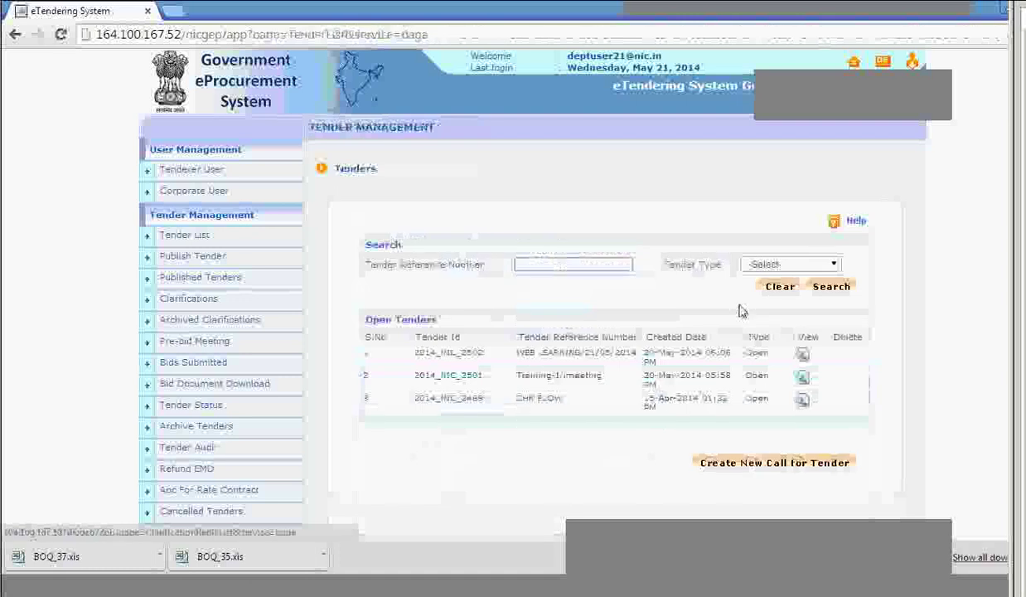
click(744, 466)
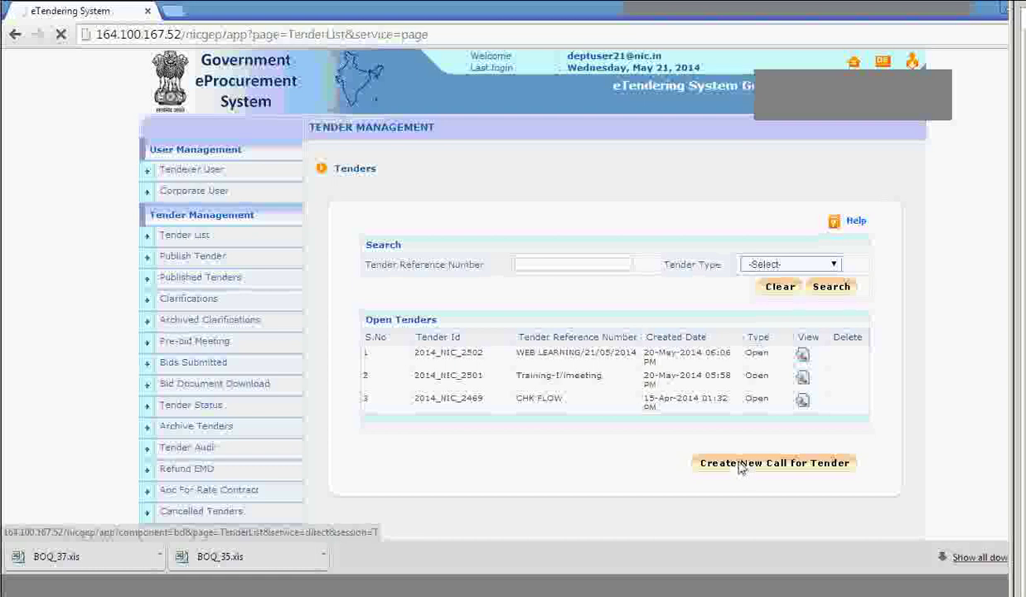
Scroll the new tender's Basic Details form down to the Offline Instruments list.
scroll(742, 465, down, 1)
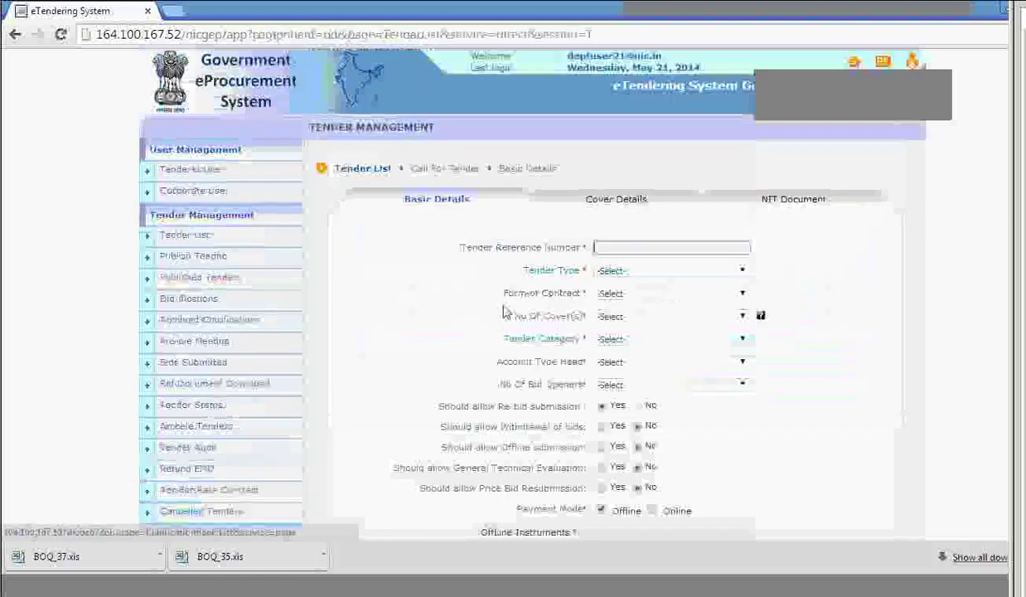
scroll(617, 326, down, 3)
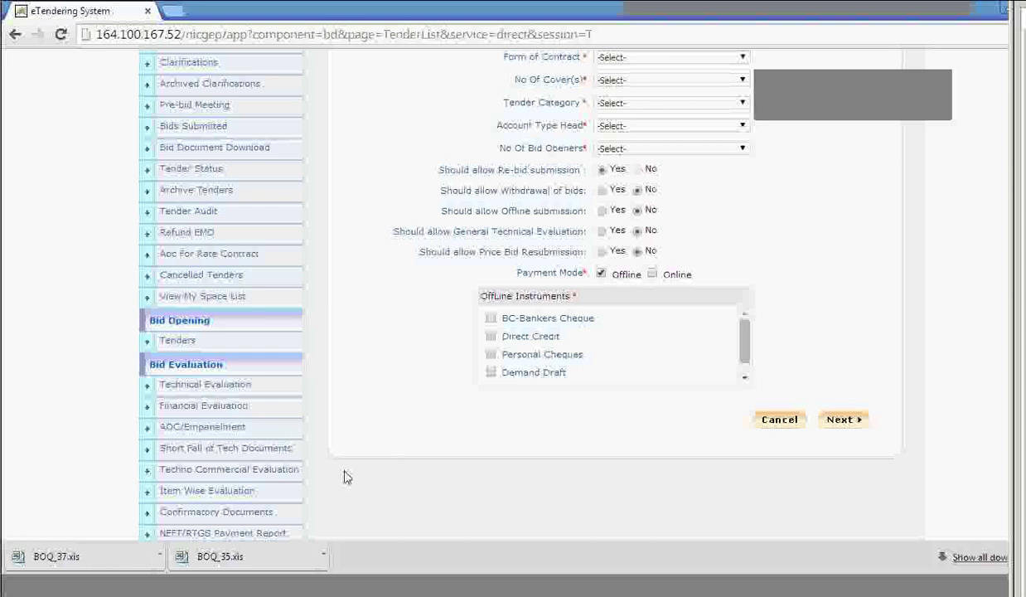
Go to Award Declarations under Post Award Management in the left menu.
scroll(262, 439, down, 5)
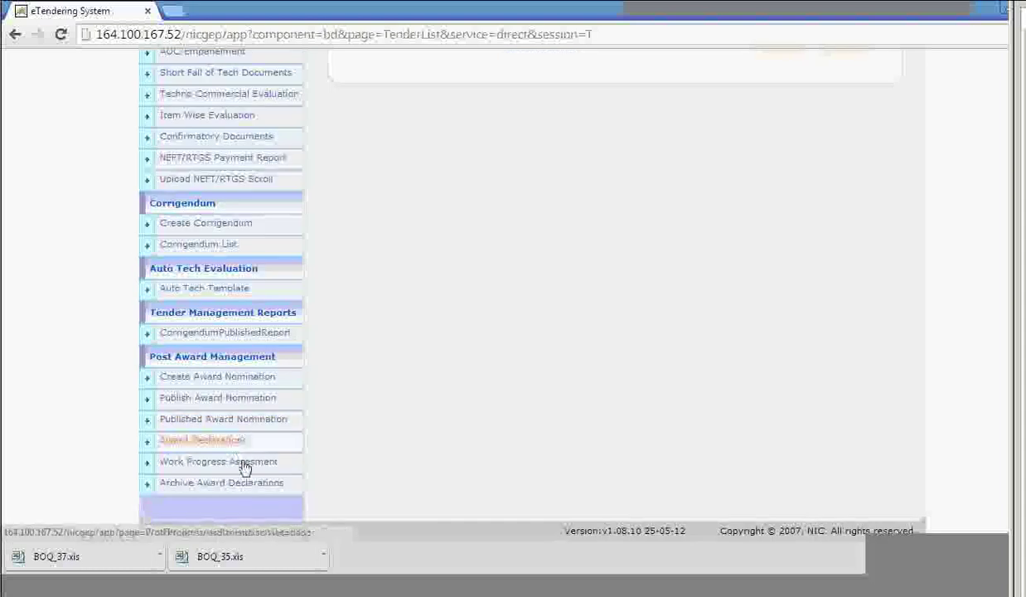
click(234, 450)
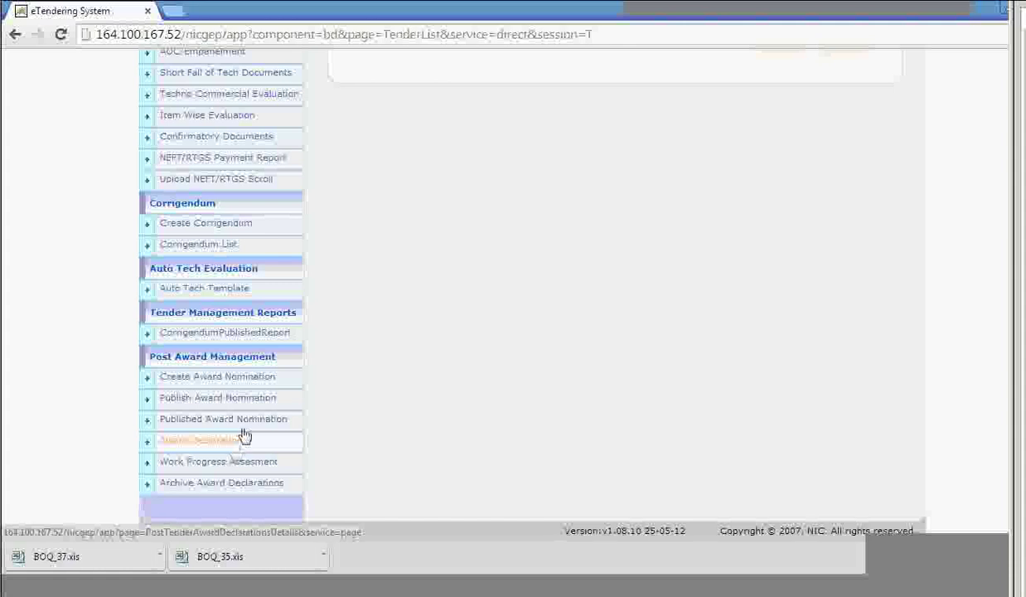